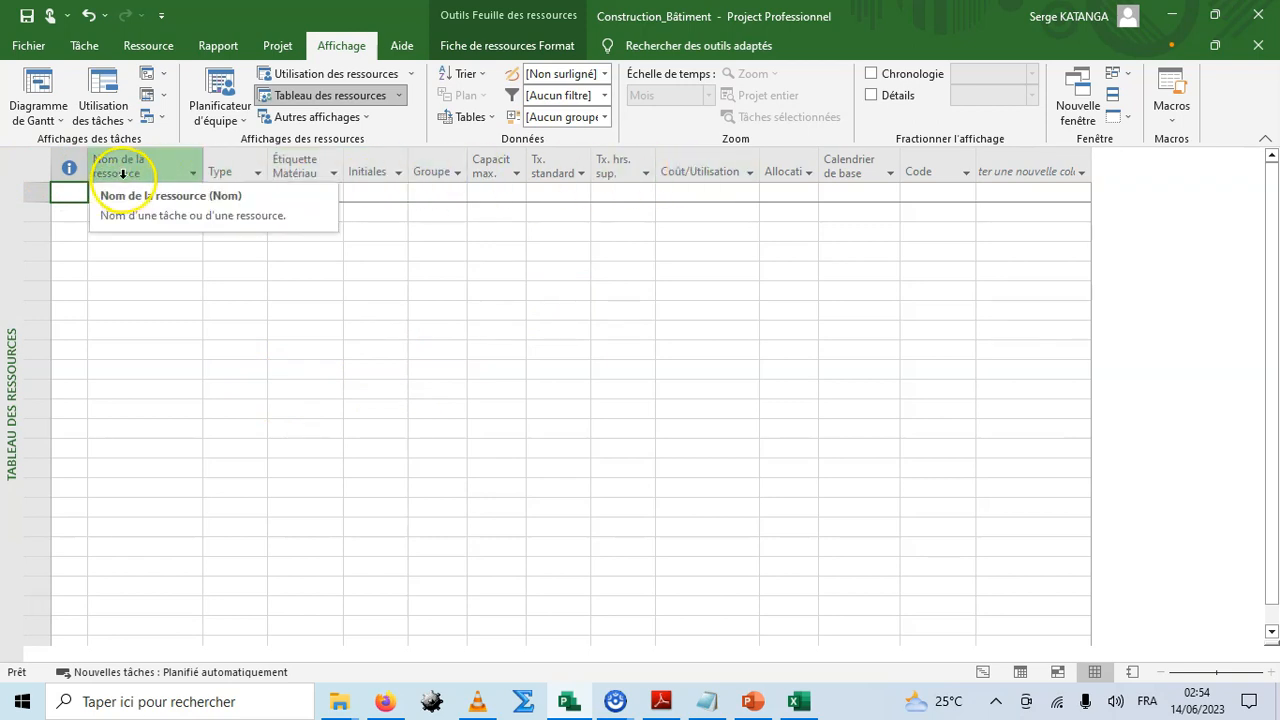
Examine the resource sheet columns and the list of predefined tables.
{"action": "mouse_move", "coordinate": [292, 170]}
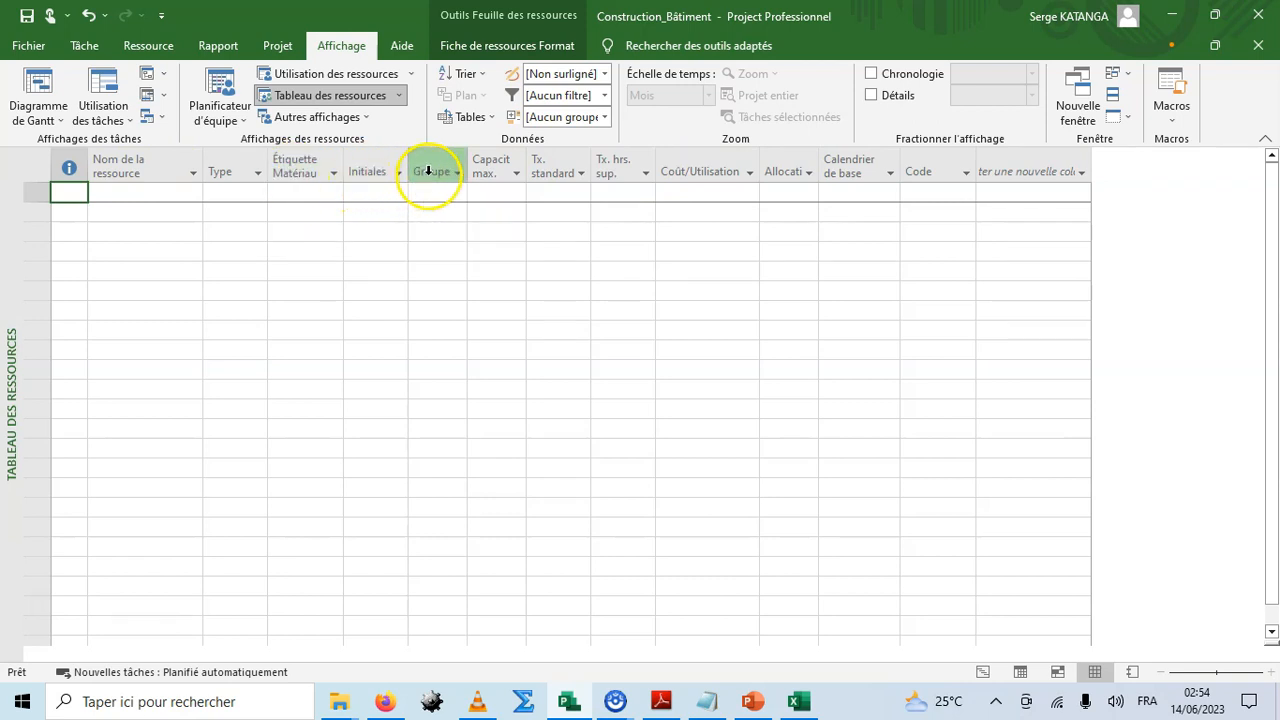
{"action": "mouse_move", "coordinate": [486, 172]}
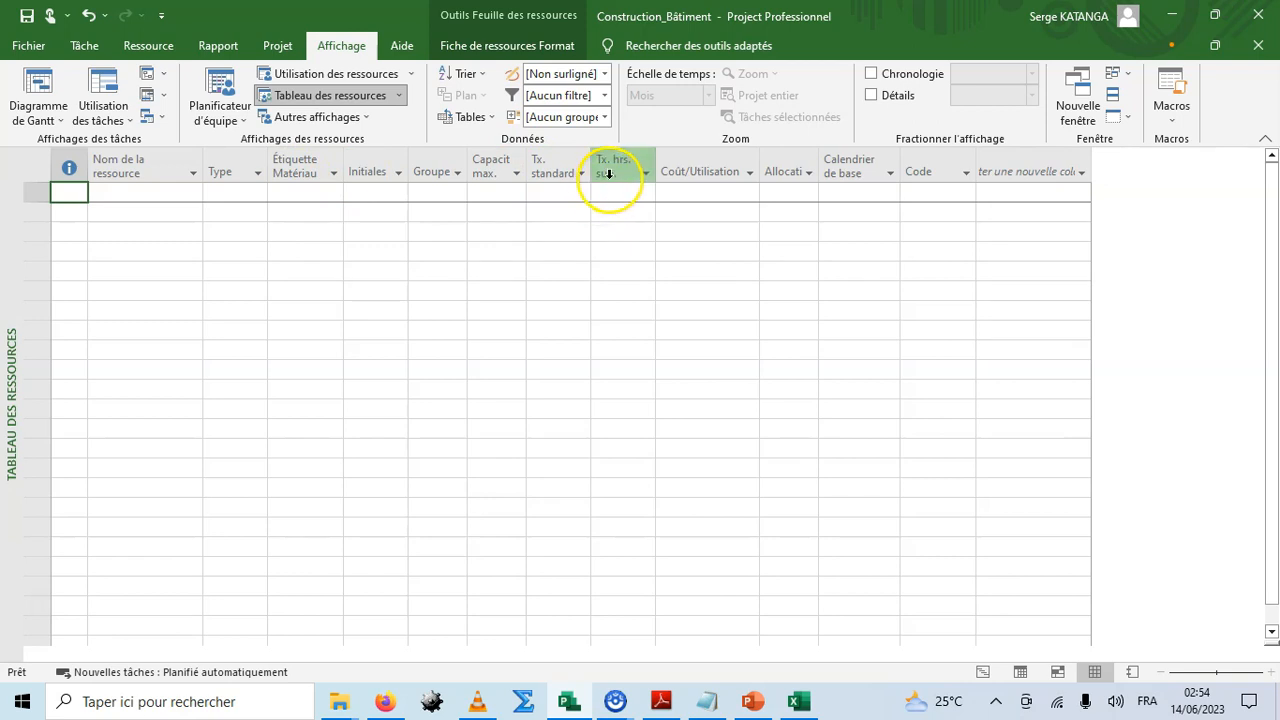
{"action": "mouse_move", "coordinate": [667, 171]}
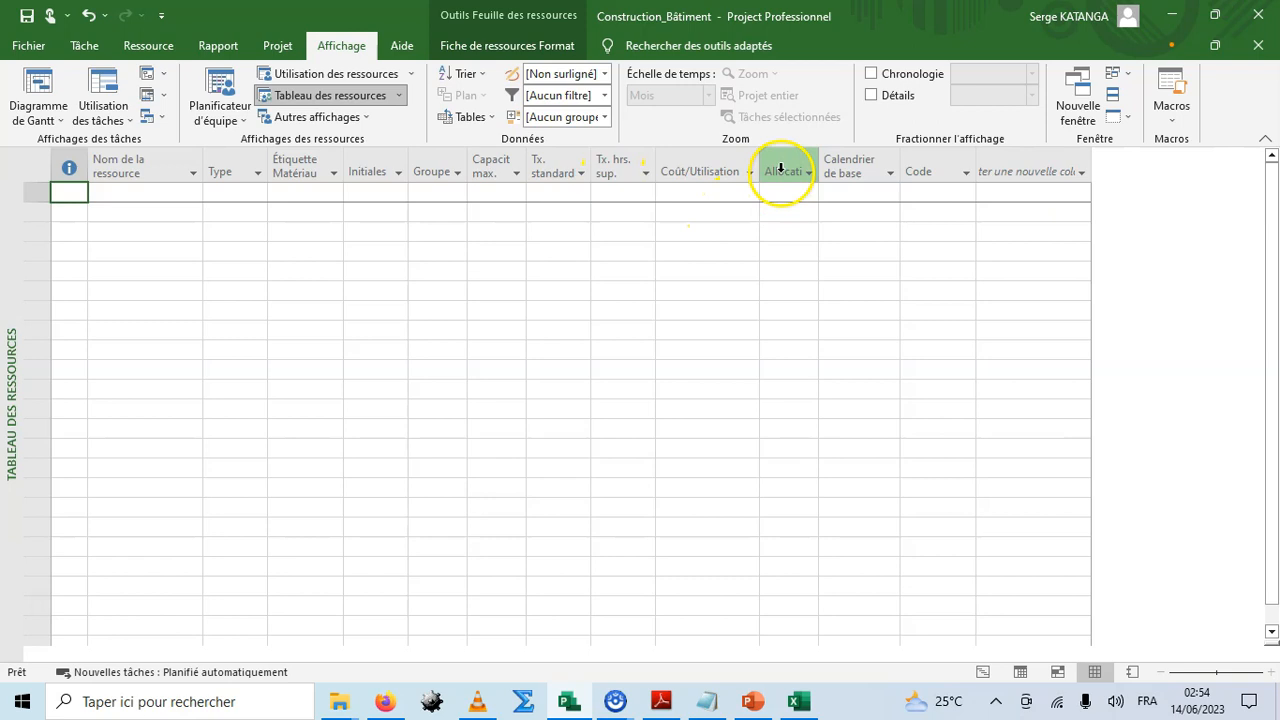
{"action": "mouse_move", "coordinate": [781, 168]}
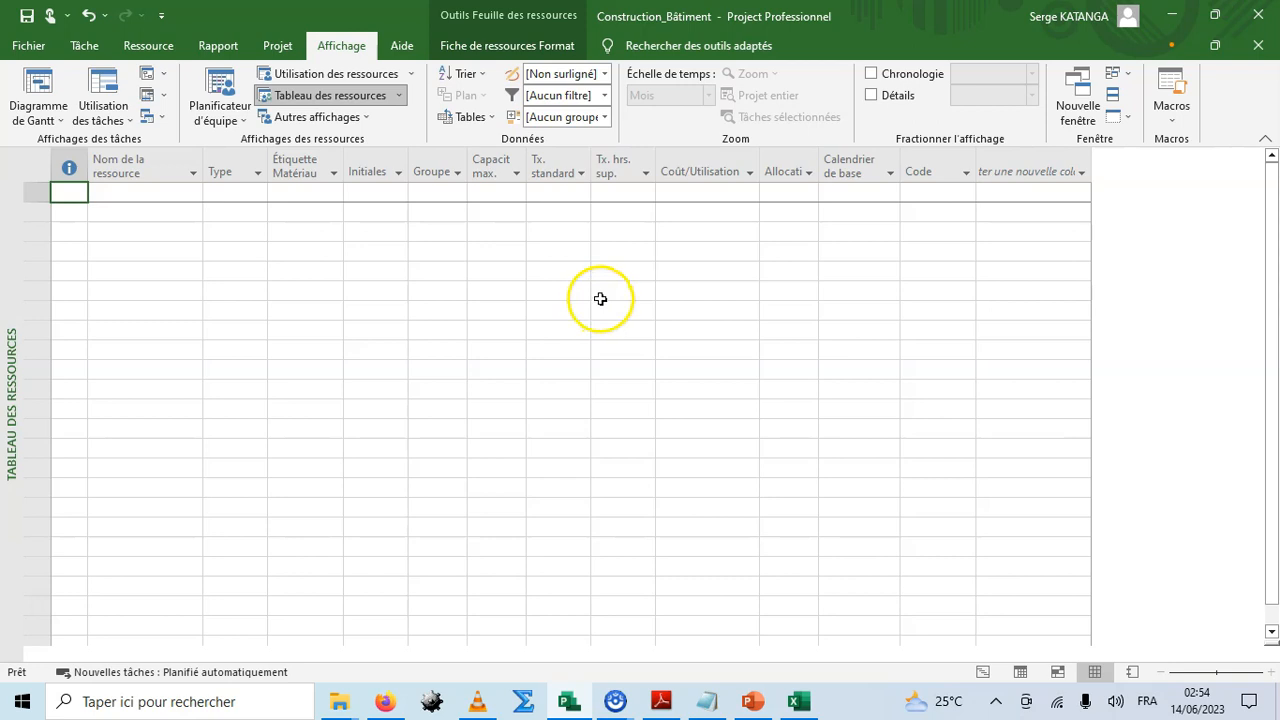
{"action": "left_click", "coordinate": [492, 118]}
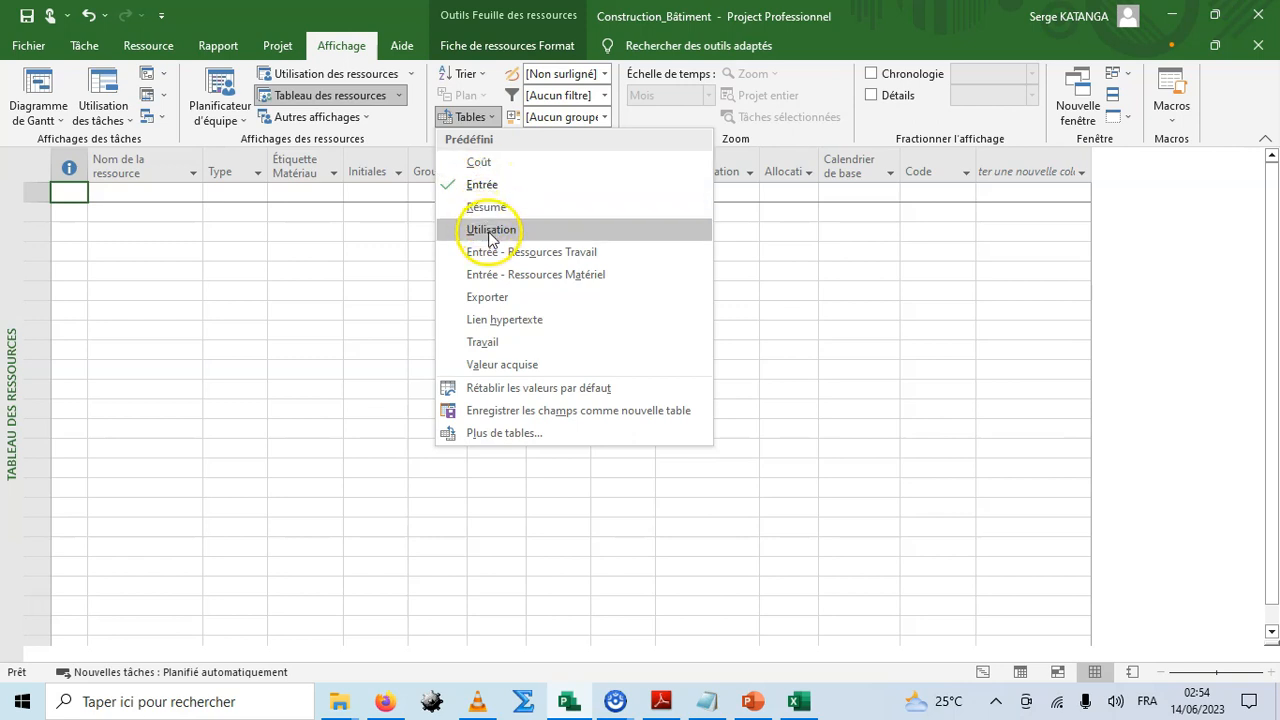
{"action": "left_click", "coordinate": [457, 279]}
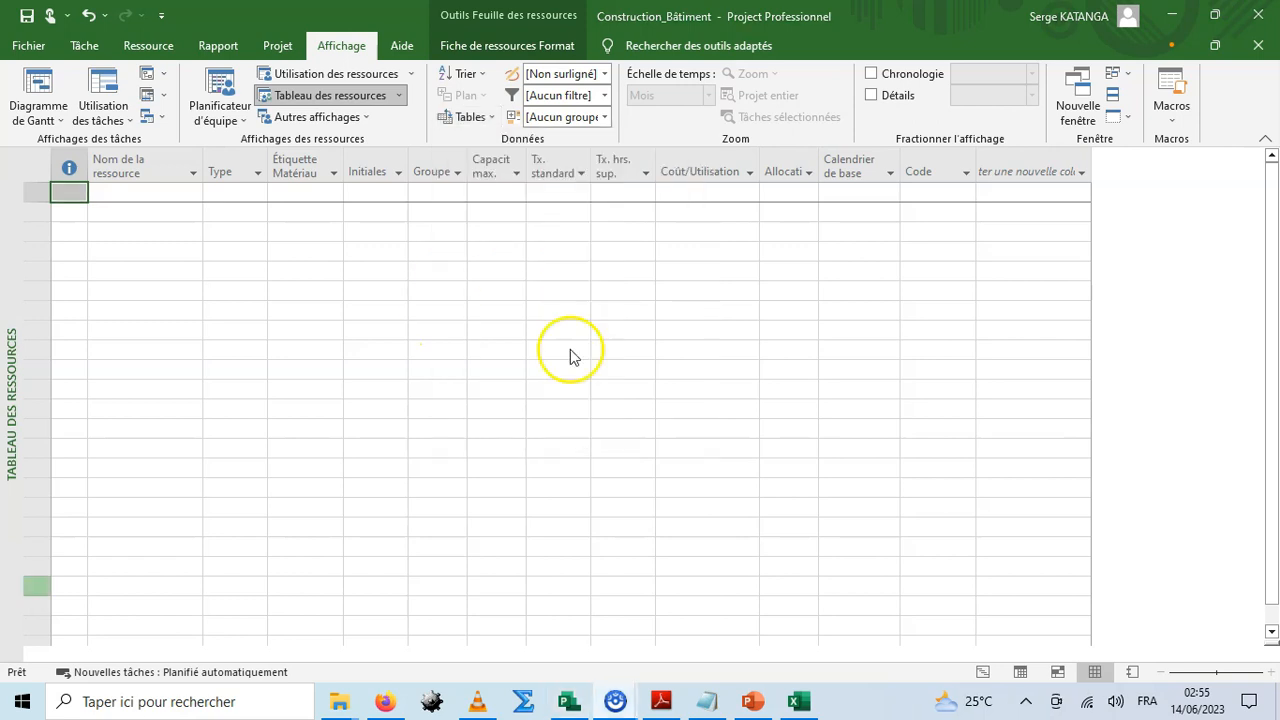
{"action": "left_click", "coordinate": [545, 328]}
{"action": "left_click", "coordinate": [505, 276]}
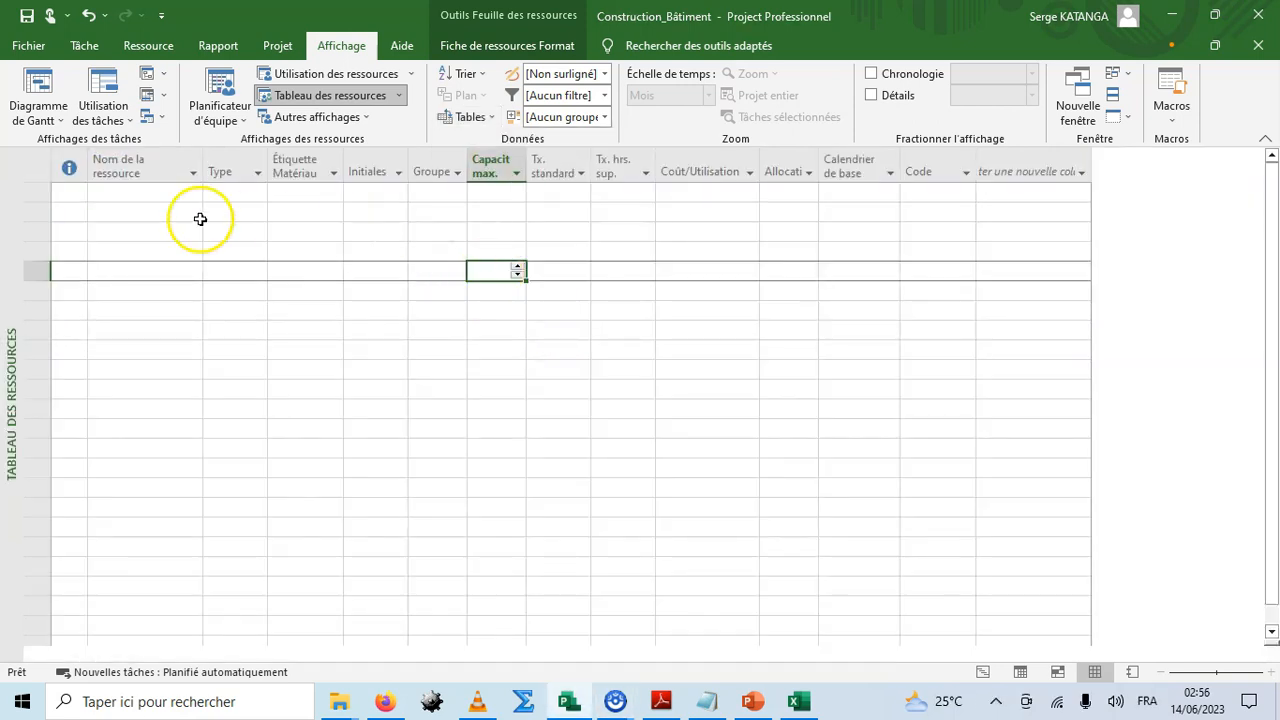
Widen the resource name column.
{"action": "left_click", "coordinate": [129, 195]}
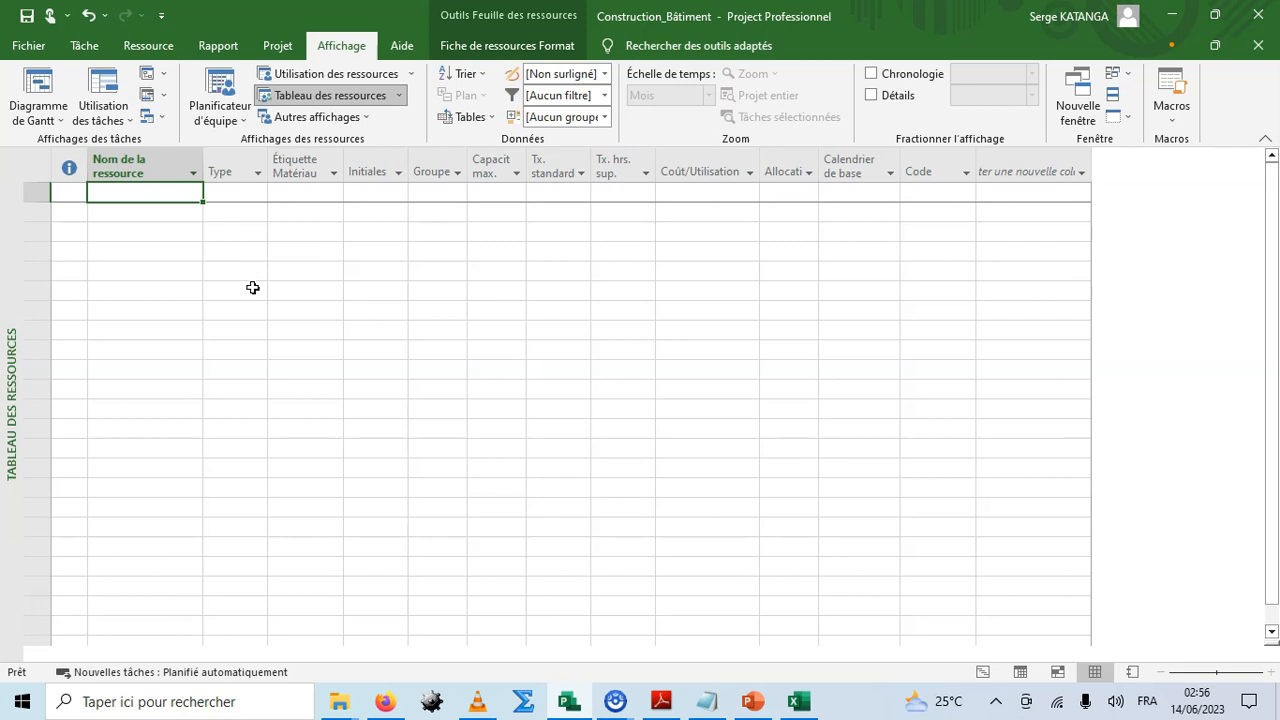
{"action": "left_click", "coordinate": [166, 250]}
{"action": "left_click_drag", "start_coordinate": [205, 163], "coordinate": [338, 170]}
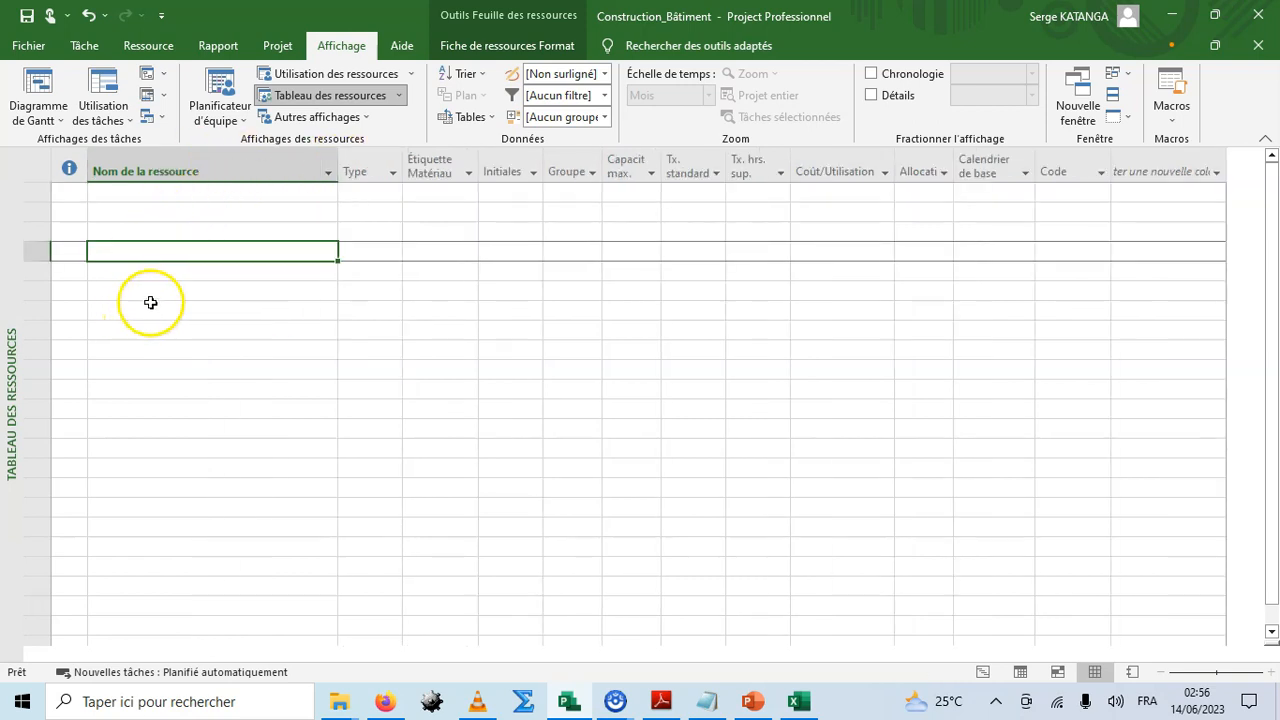
Enter the first resource named Responsable du projet.
{"action": "left_click", "coordinate": [144, 191]}
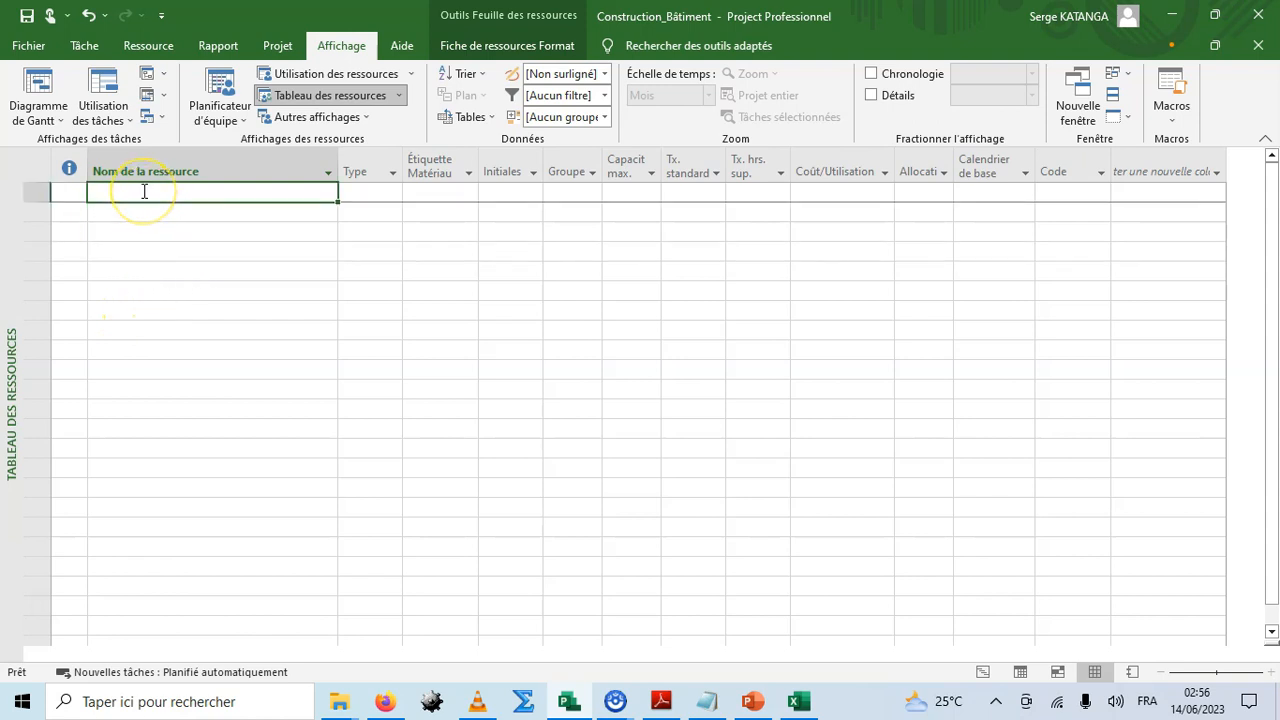
{"action": "type", "text": "Re"}
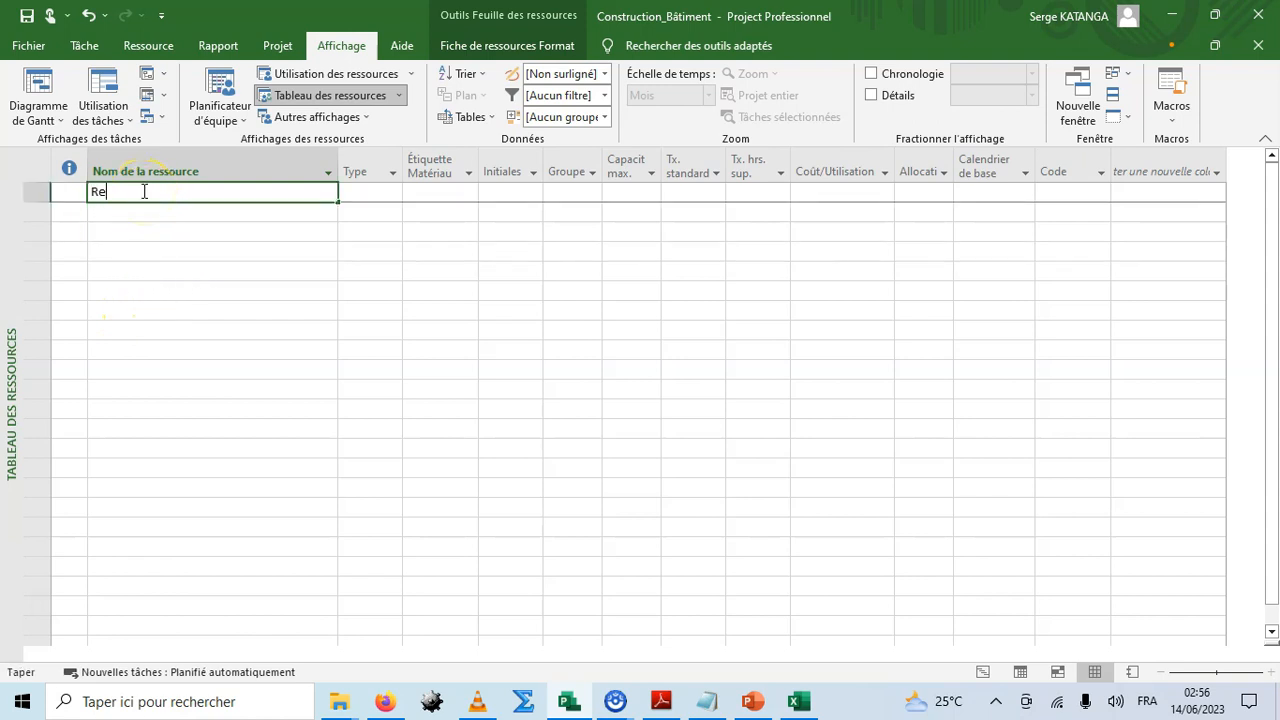
{"action": "type", "text": "sponsable du pro"}
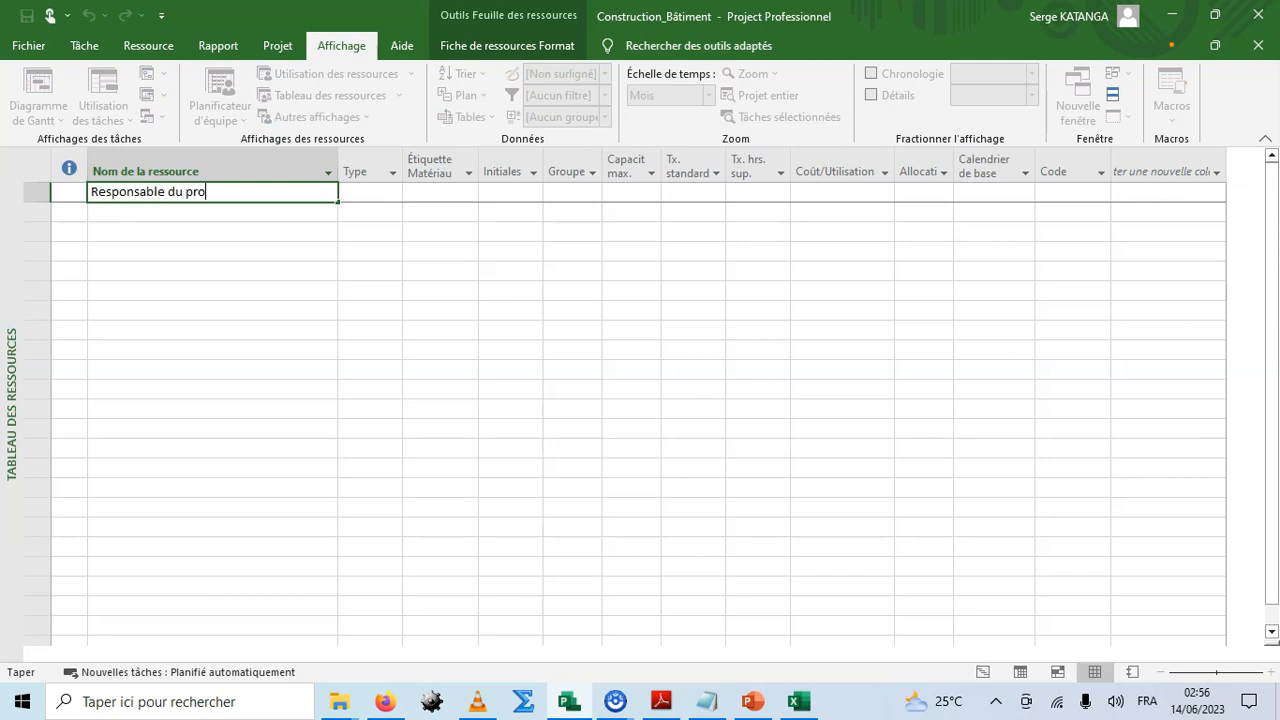
{"action": "type", "text": "jet"}
{"action": "key", "text": "Tab"}
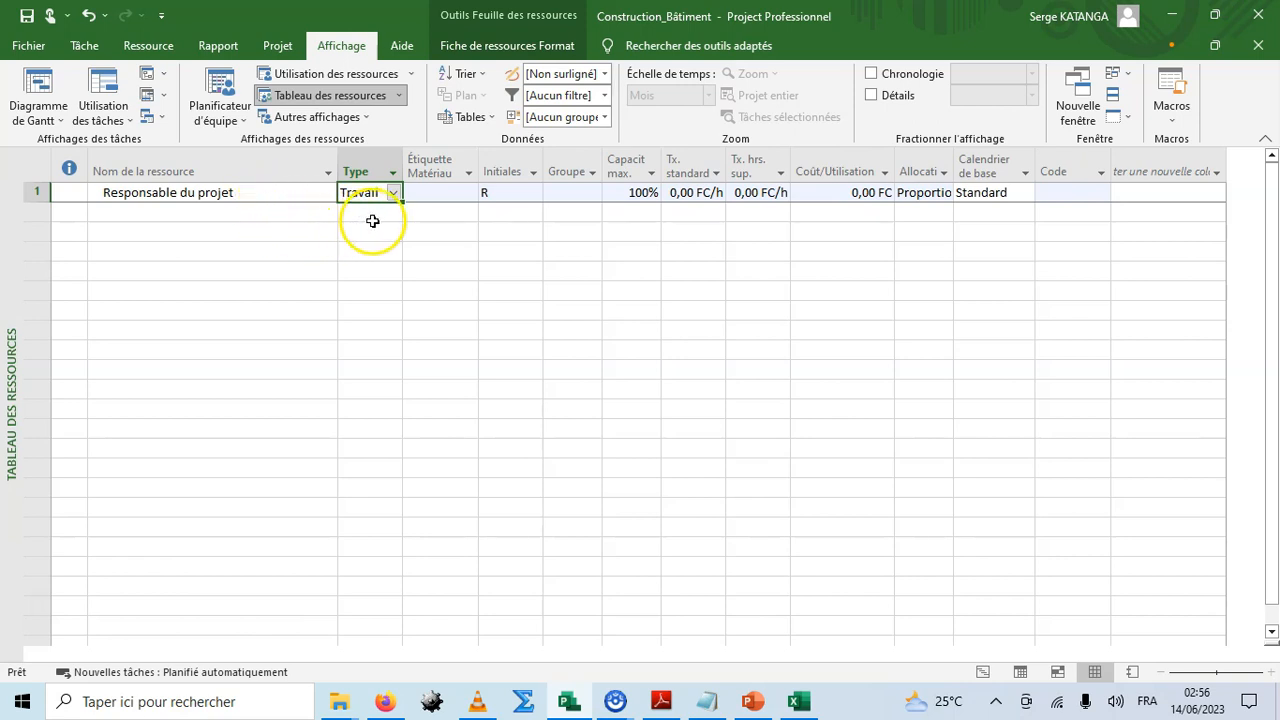
{"action": "left_click", "coordinate": [508, 193]}
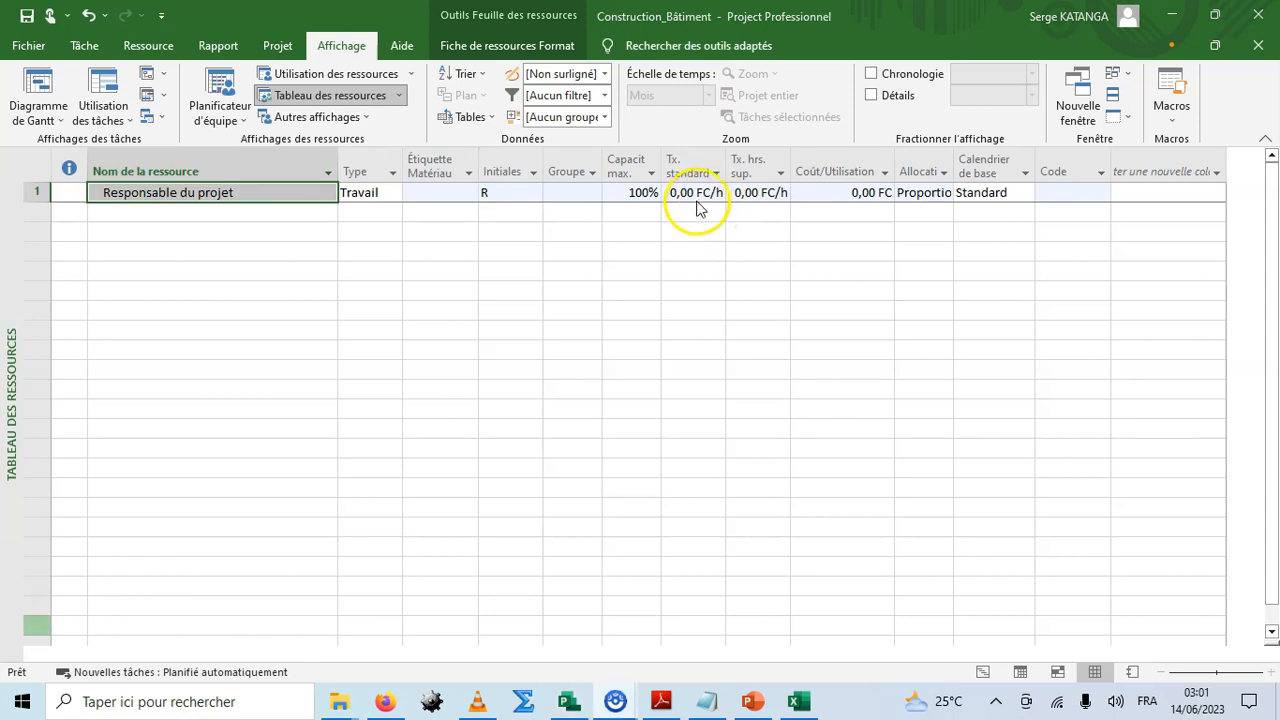
Change the project currency to USD in the display options.
{"action": "left_click", "coordinate": [702, 195]}
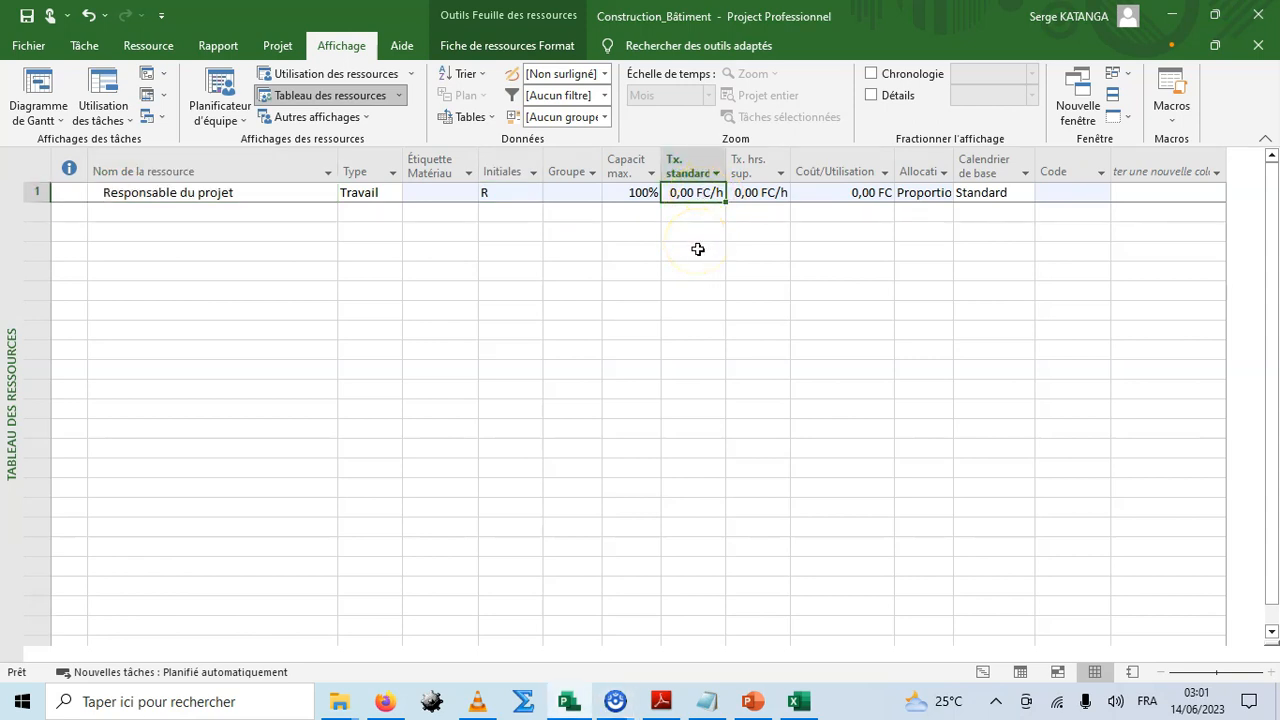
{"action": "left_click", "coordinate": [28, 45]}
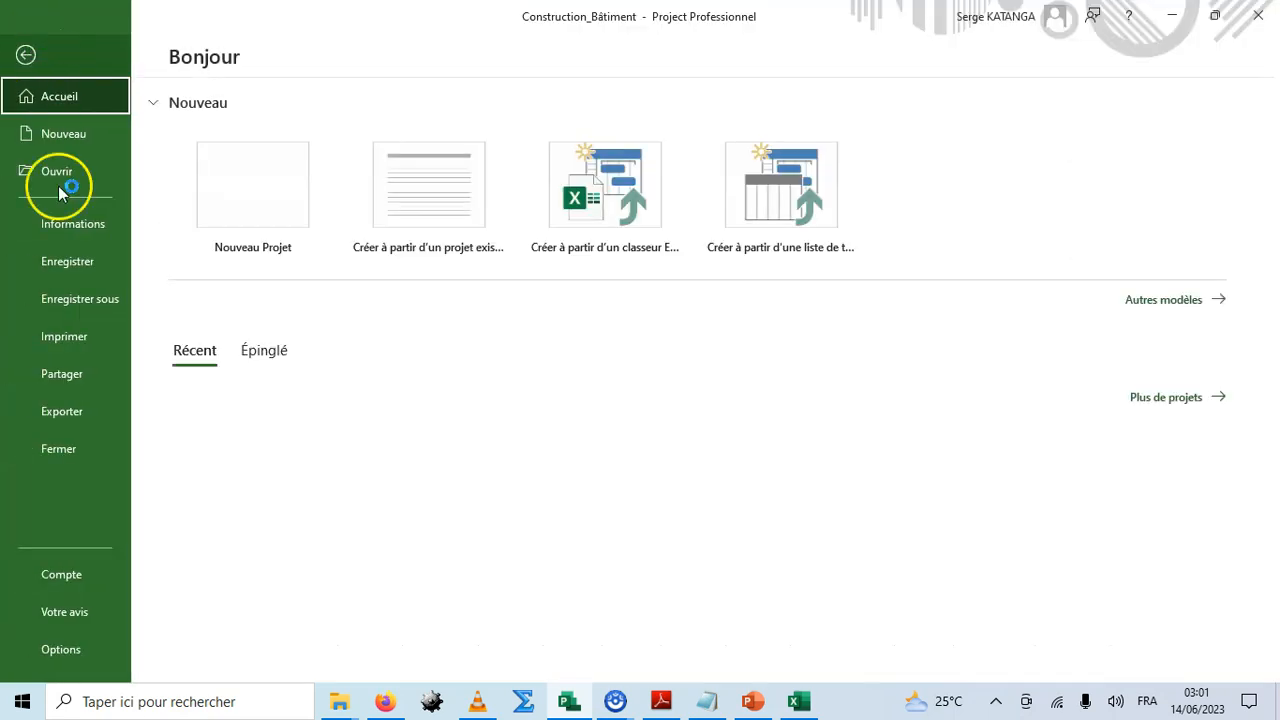
{"action": "left_click", "coordinate": [68, 650]}
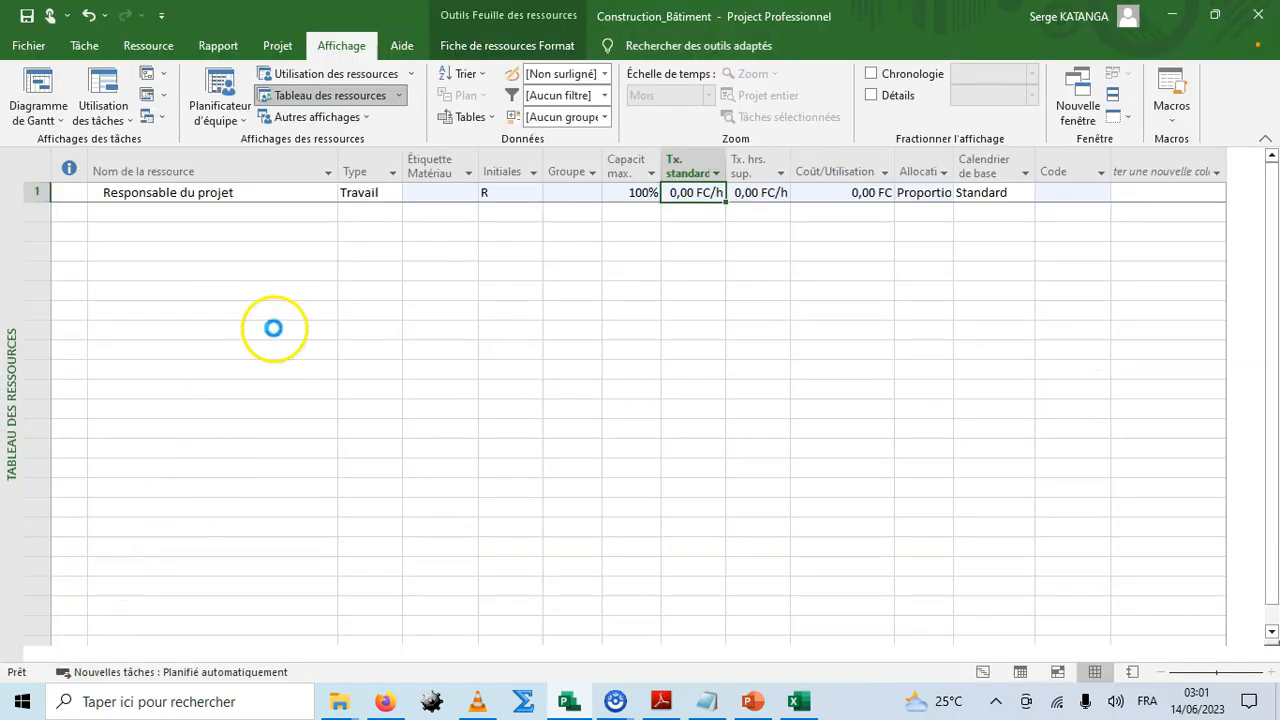
{"action": "left_click", "coordinate": [267, 102]}
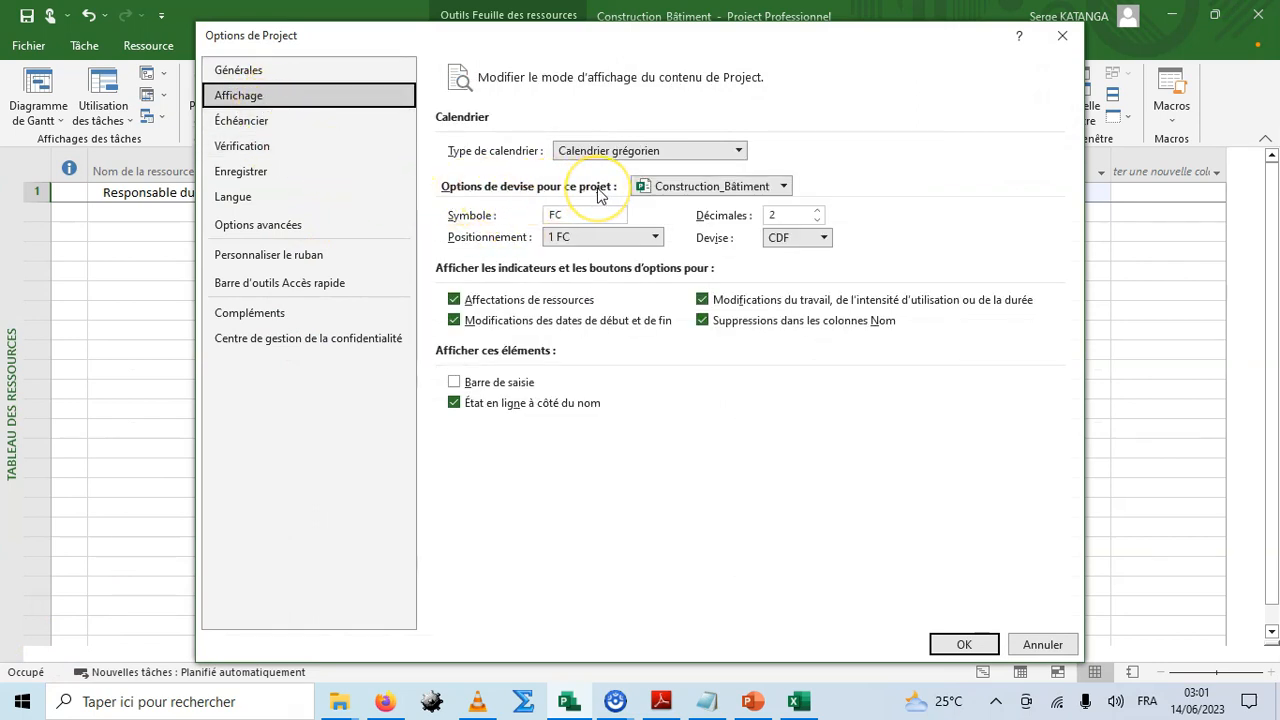
{"action": "left_click", "coordinate": [826, 246]}
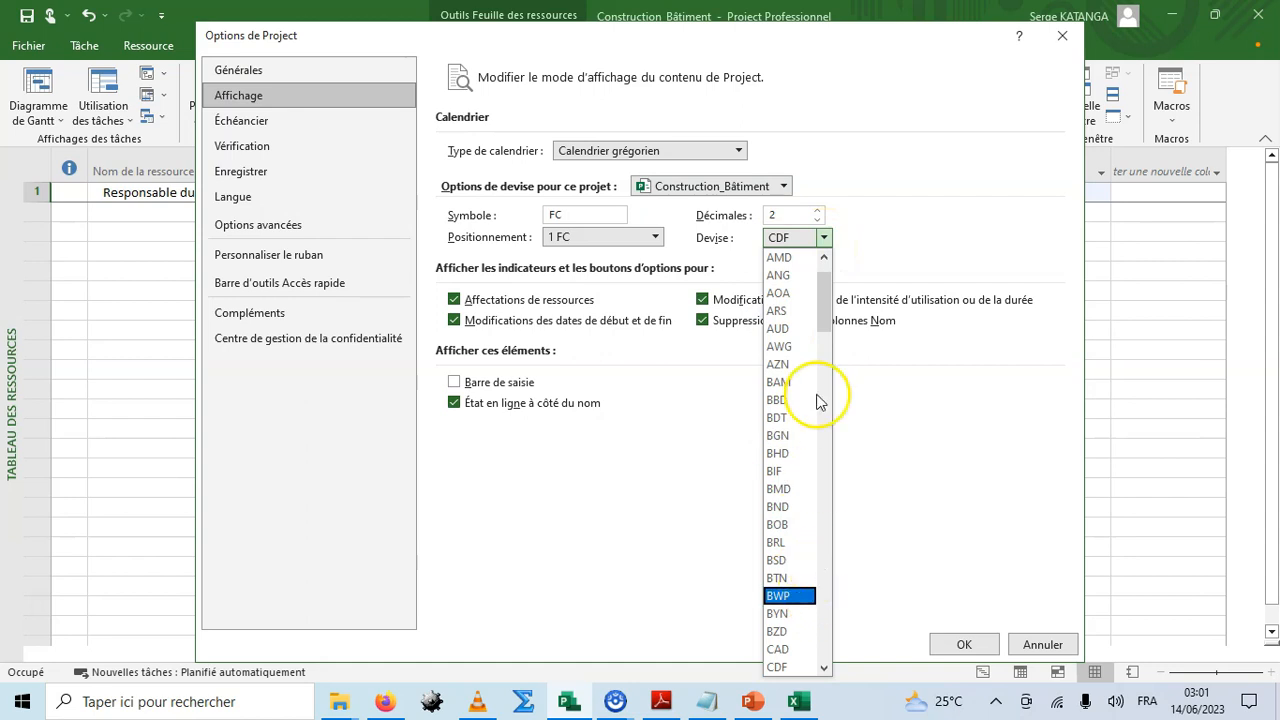
{"action": "left_click_drag", "start_coordinate": [824, 305], "coordinate": [846, 620]}
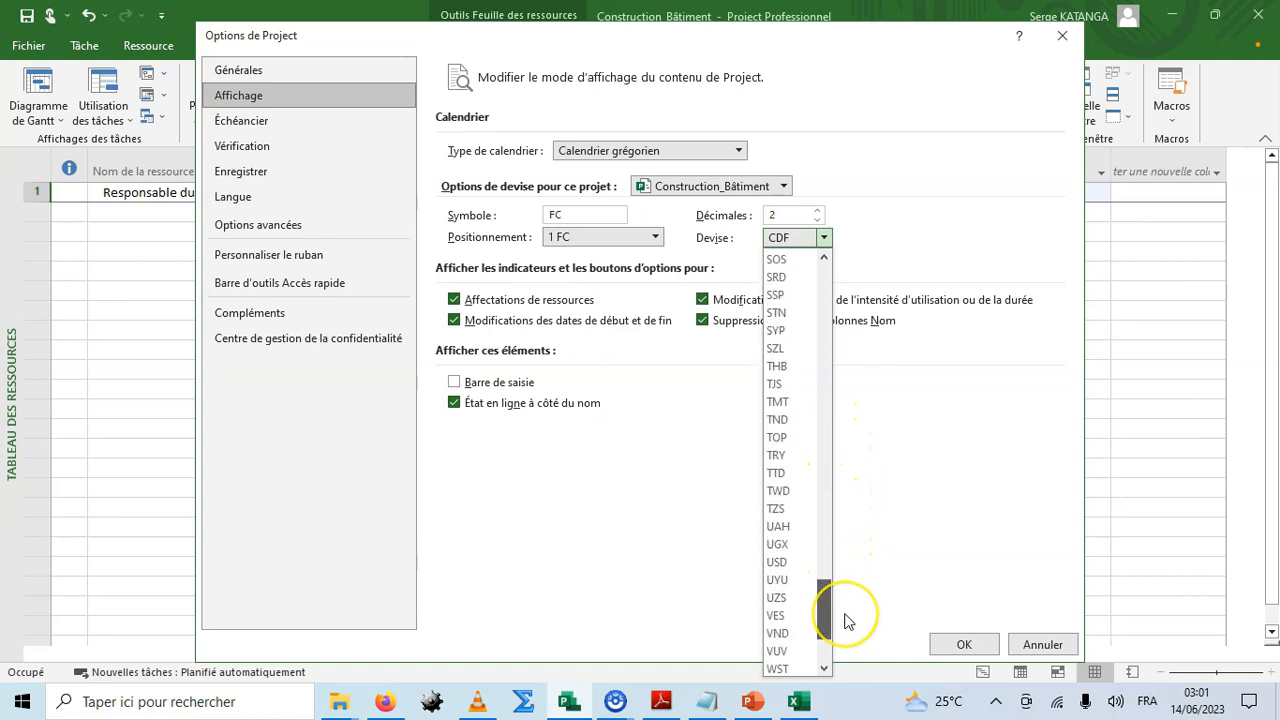
{"action": "left_click", "coordinate": [778, 562]}
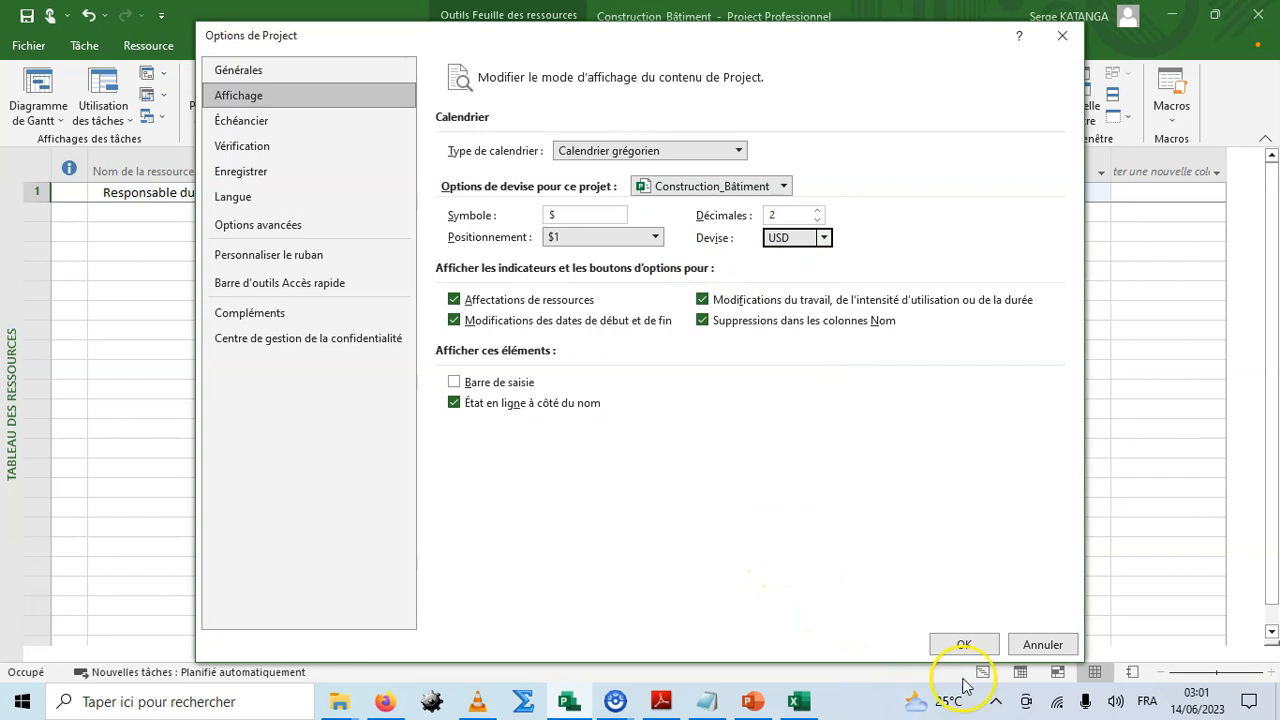
{"action": "left_click", "coordinate": [964, 644]}
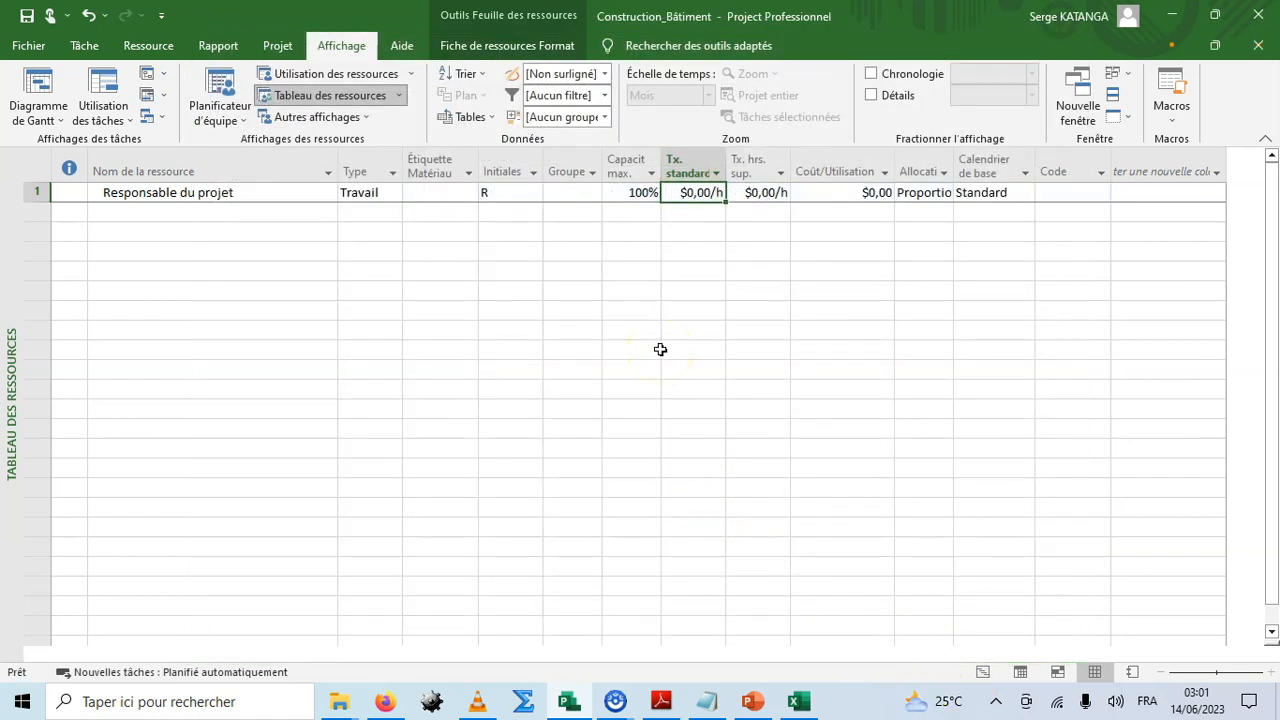
Add the resources Chef de chantier, Ouvrier and Pelleteuse below the first one.
{"action": "left_click", "coordinate": [177, 216]}
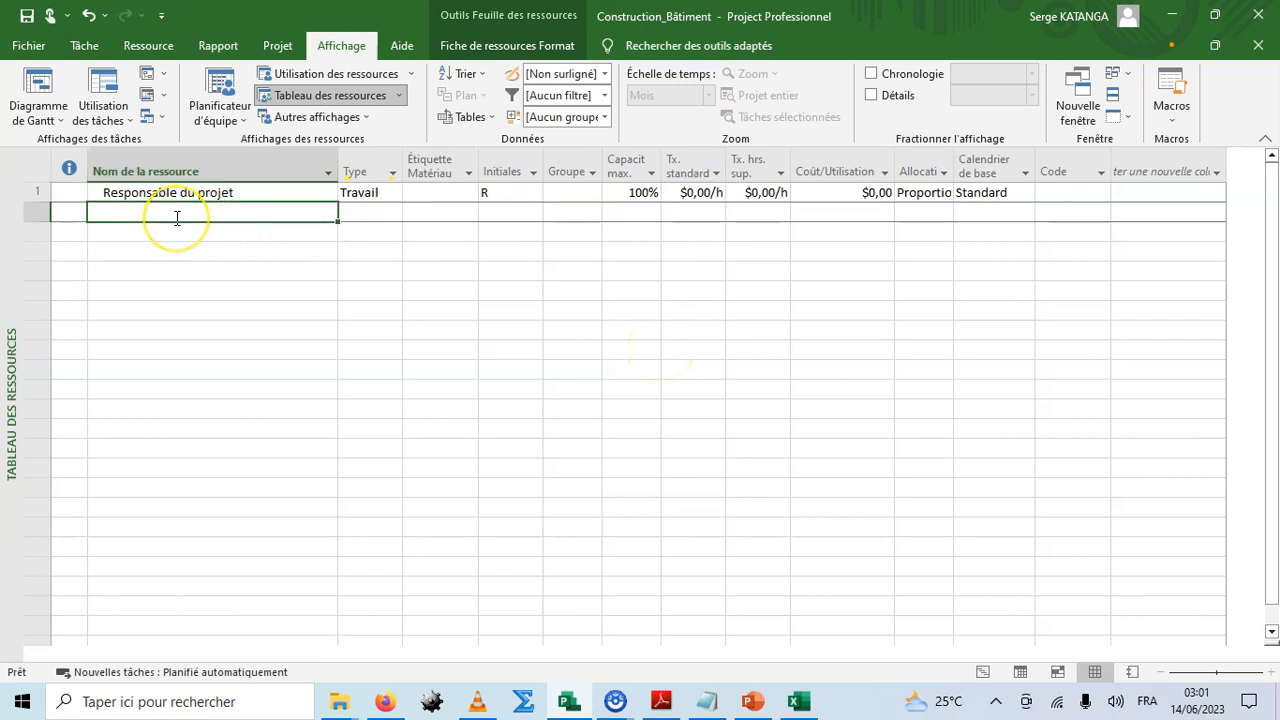
{"action": "type", "text": "Chef de chantier"}
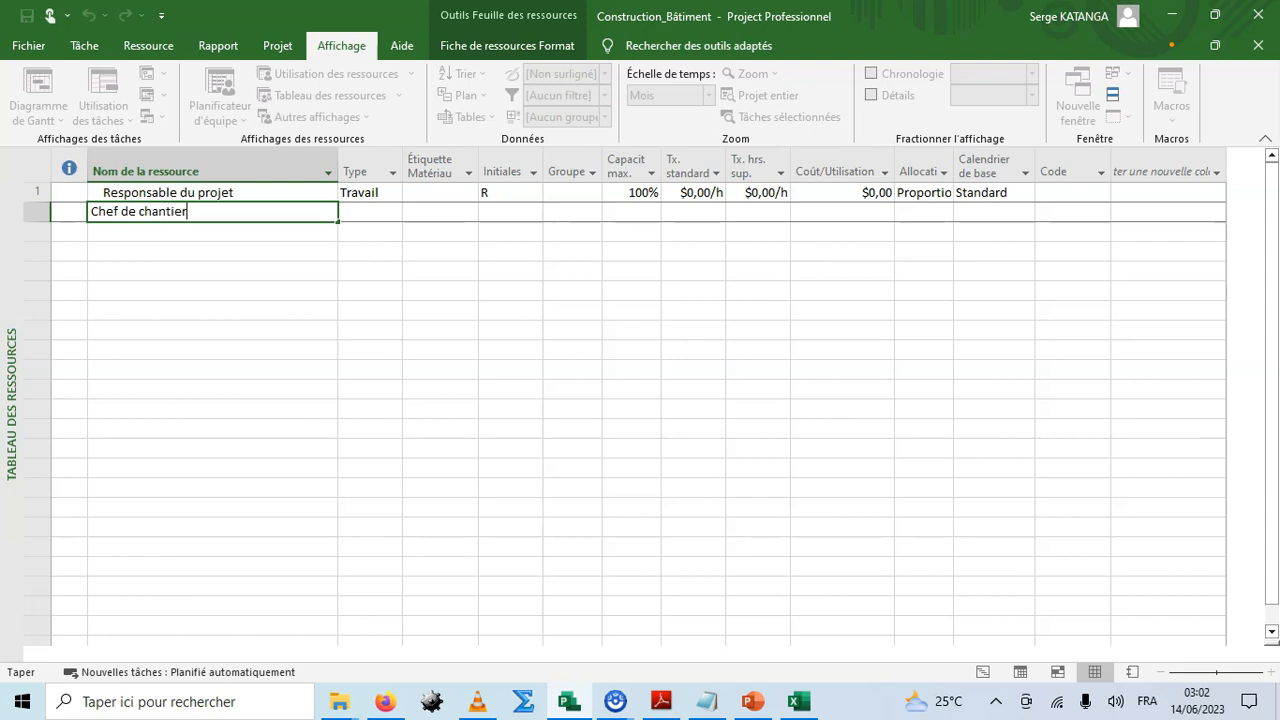
{"action": "key", "text": "Return"}
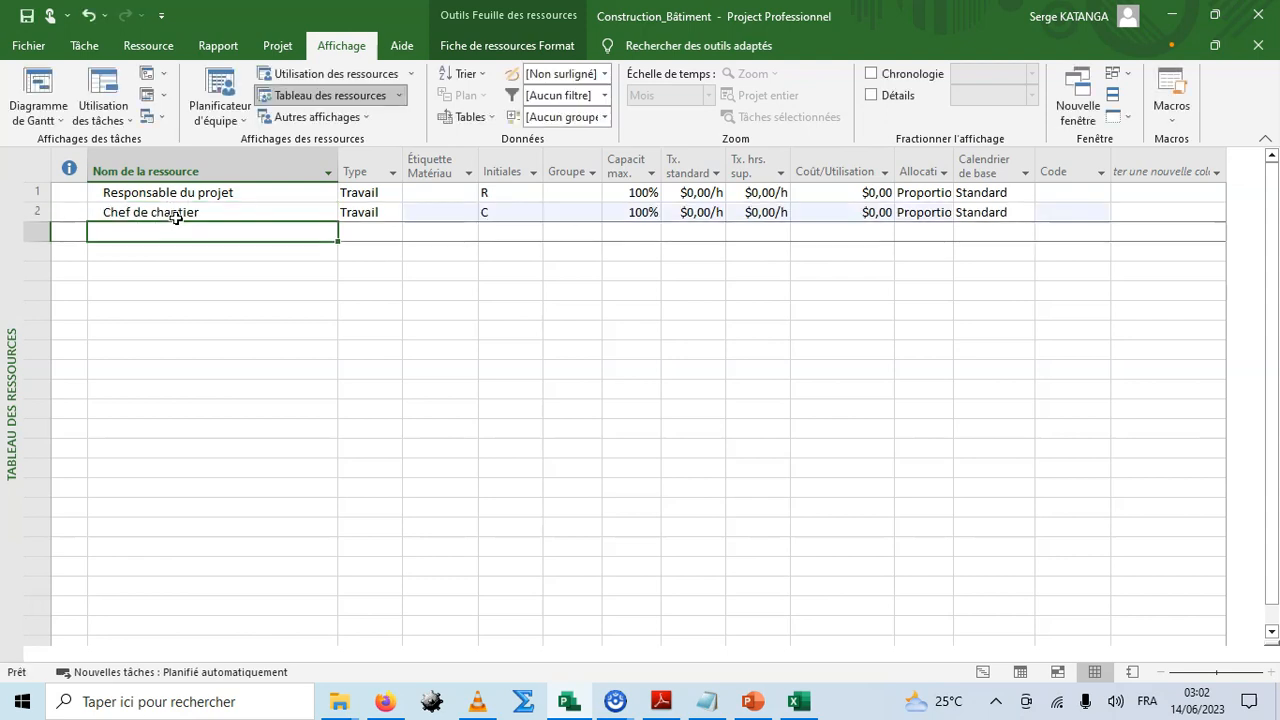
{"action": "type", "text": "Ouvrier"}
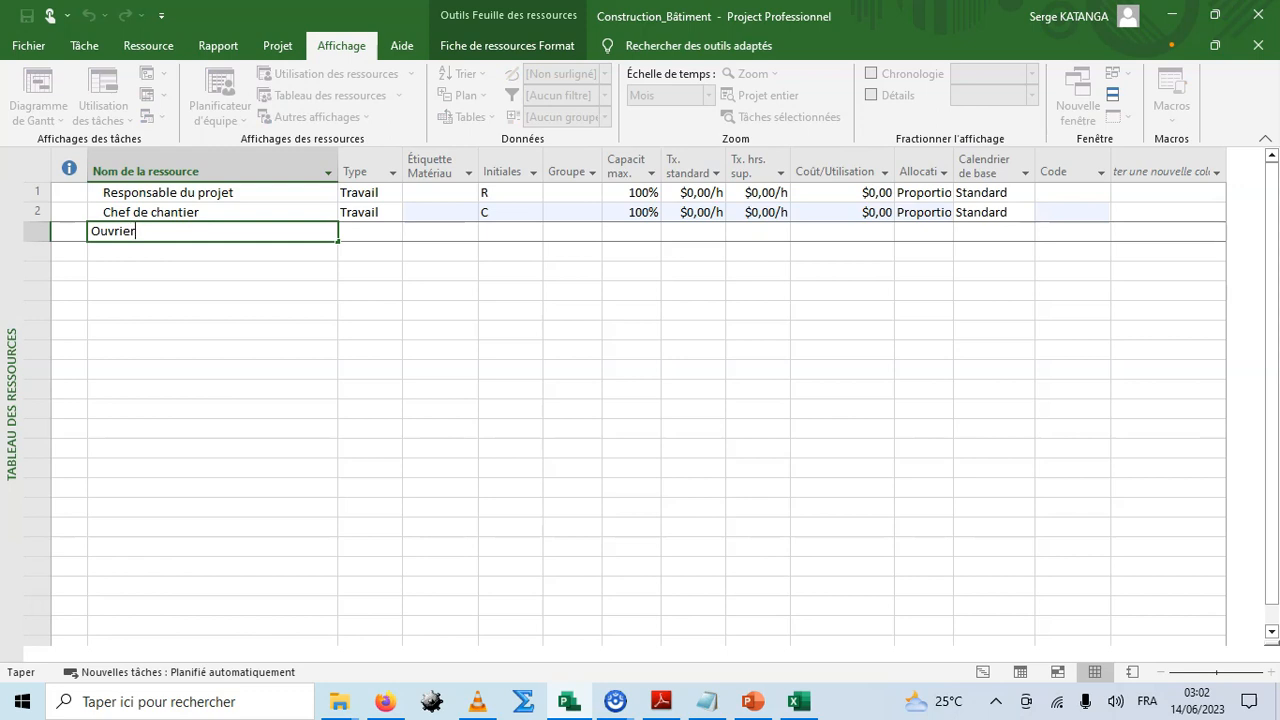
{"action": "key", "text": "Return"}
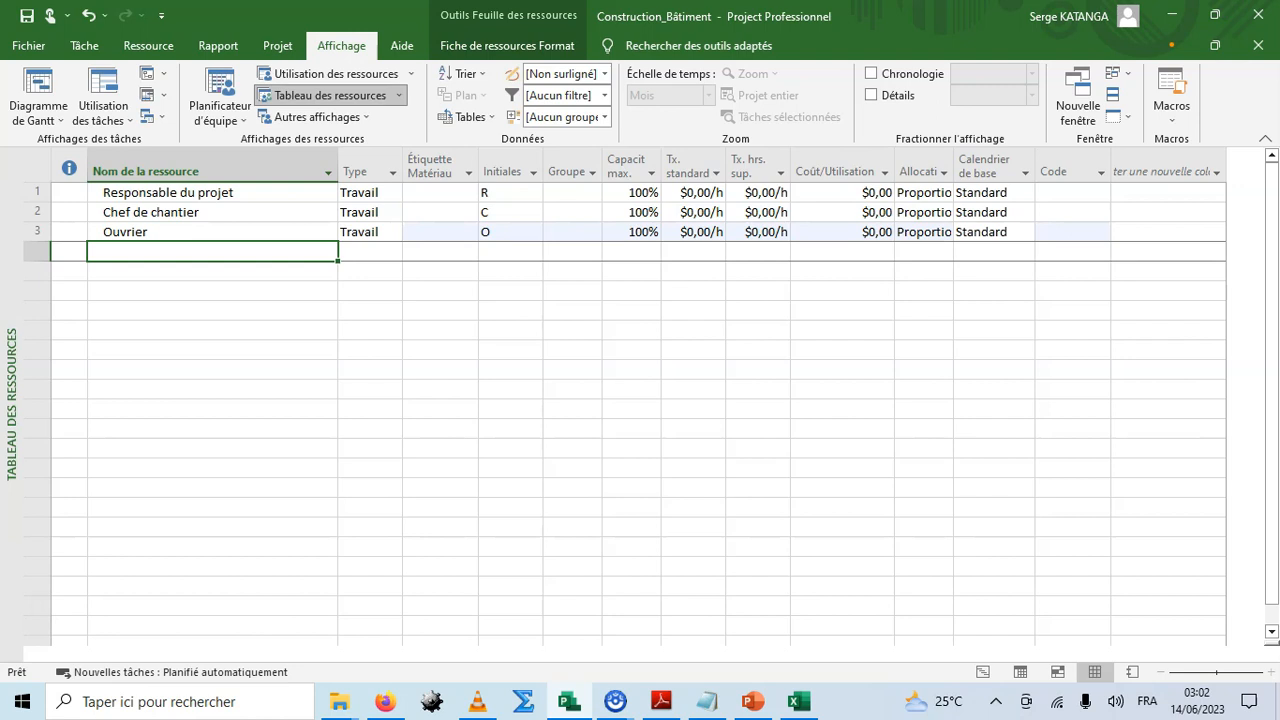
{"action": "type", "text": "Pelleteuse"}
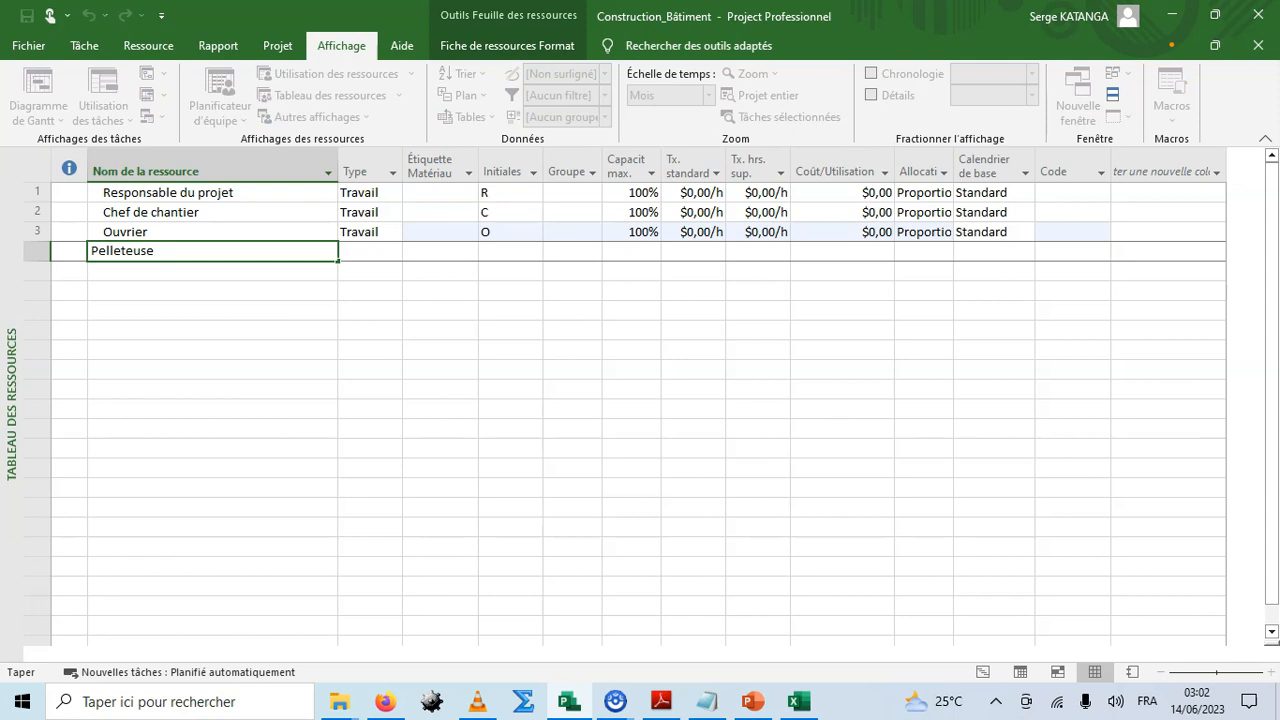
{"action": "key", "text": "Return"}
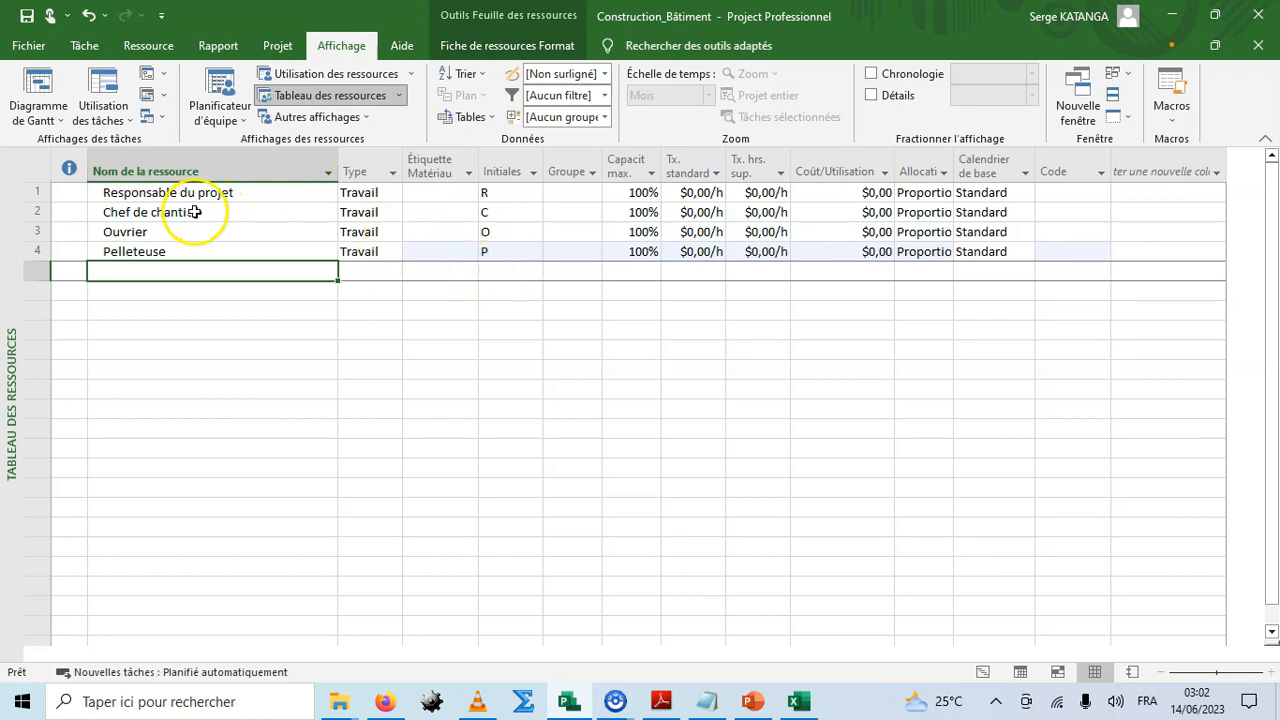
Set the maximum capacity of Responsable du projet to 50%.
{"action": "left_click", "coordinate": [618, 192]}
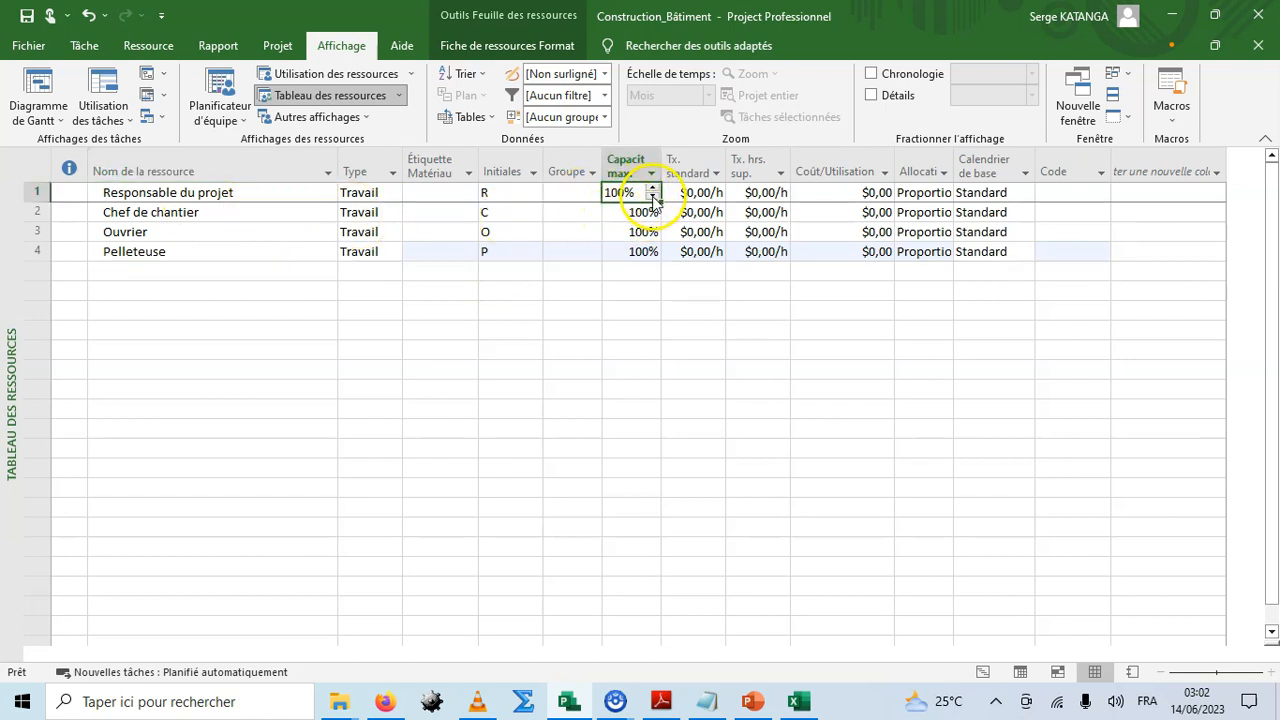
{"action": "left_click", "coordinate": [645, 193]}
{"action": "left_click", "coordinate": [540, 251]}
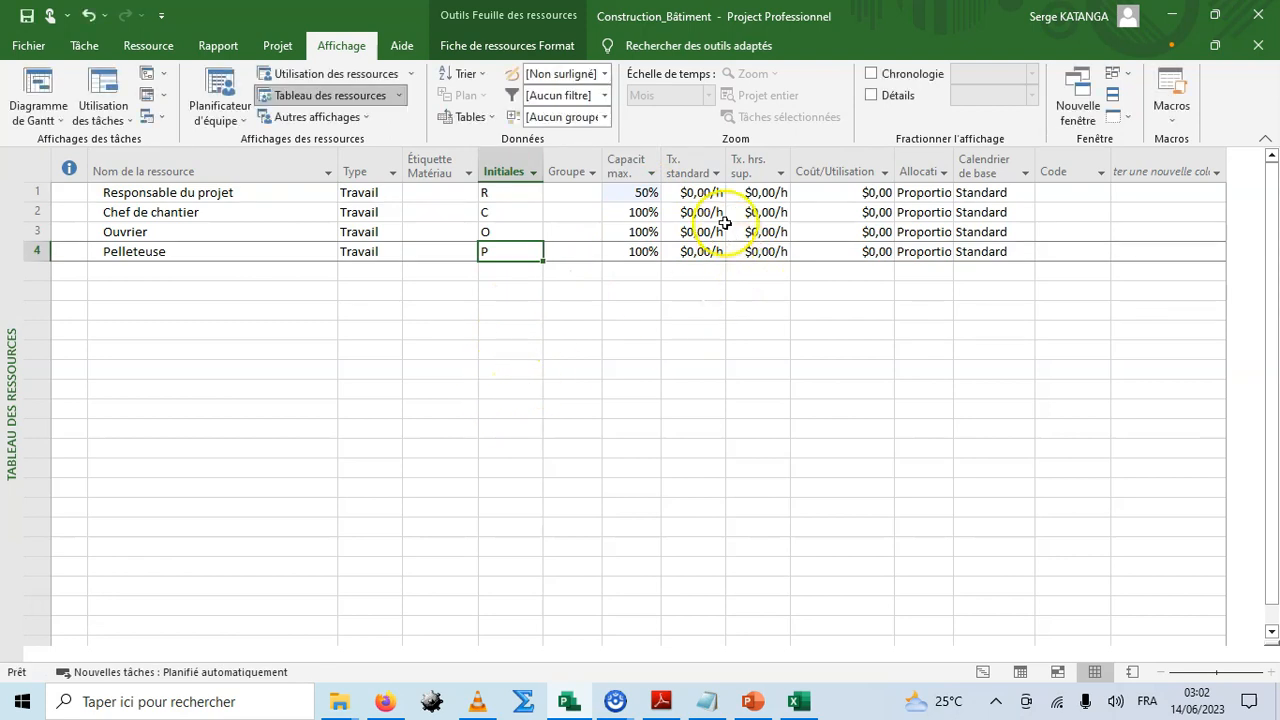
Set the standard rates of Responsable du projet, Chef de chantier, Ouvrier and Pelleteuse to 150, 80, 40 and 50 $/h.
{"action": "left_click", "coordinate": [694, 194]}
{"action": "type", "text": "150"}
{"action": "key", "text": "Return"}
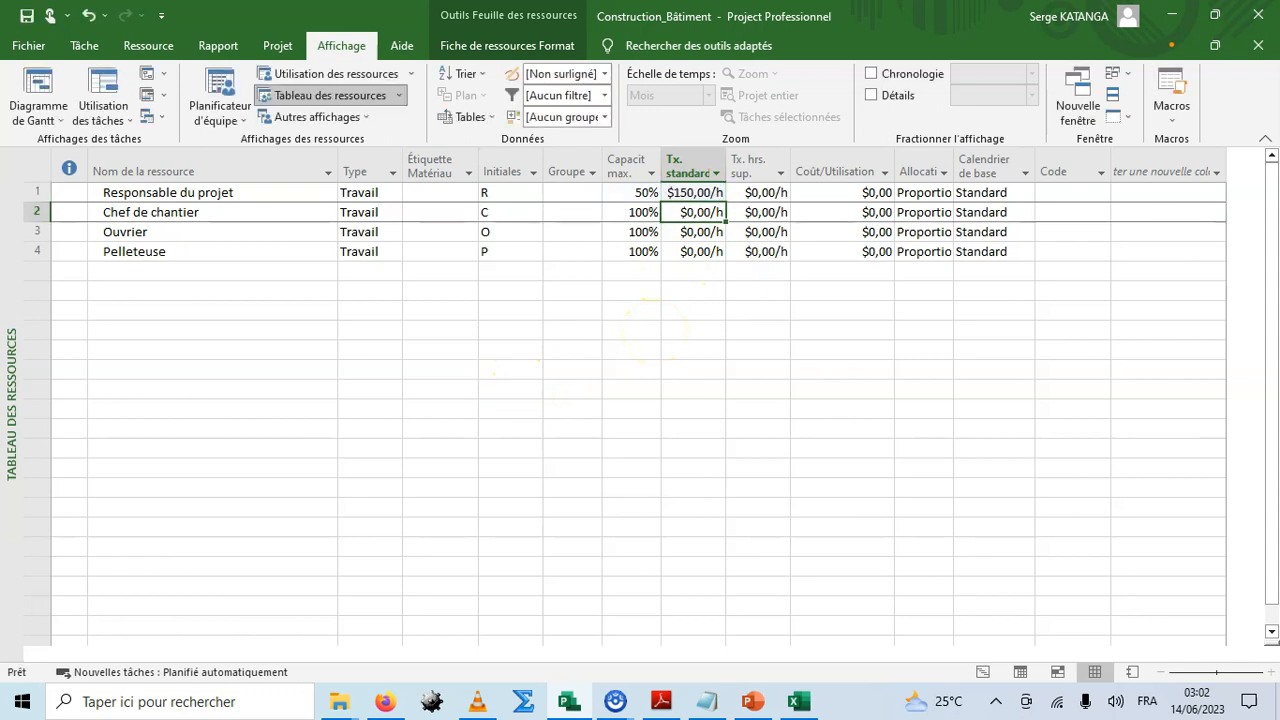
{"action": "type", "text": "80"}
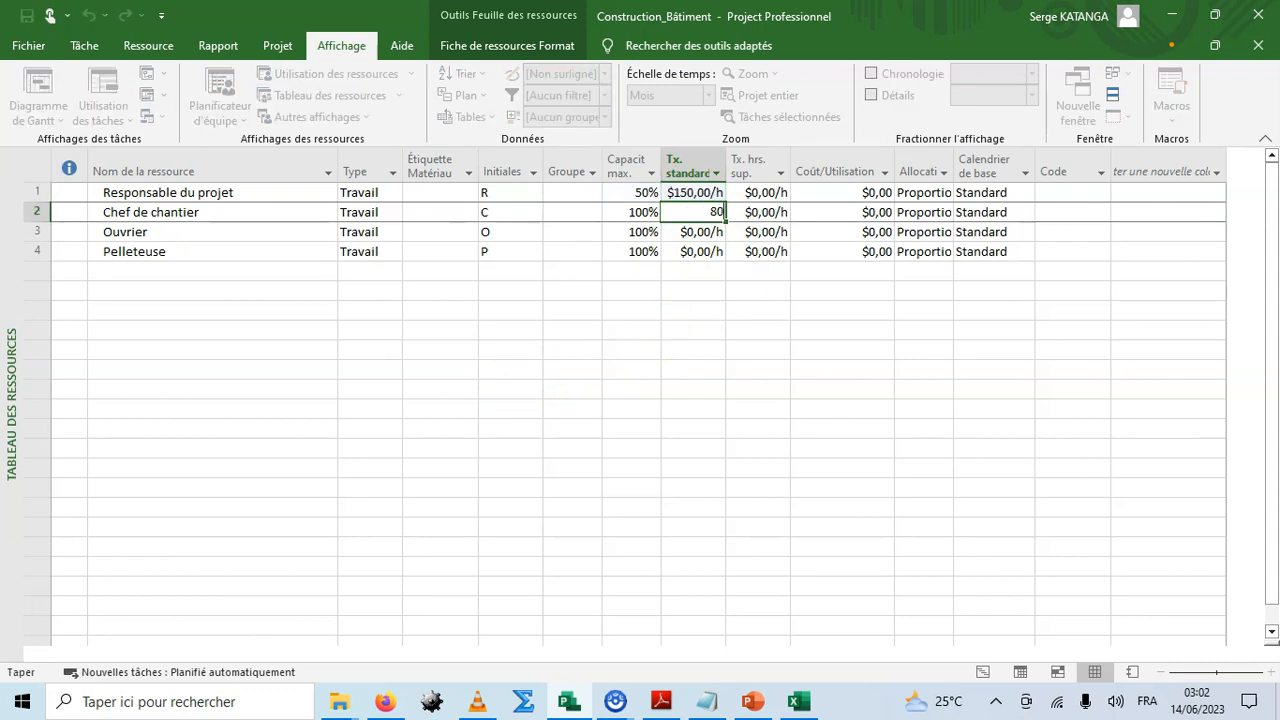
{"action": "key", "text": "Return"}
{"action": "type", "text": "40"}
{"action": "key", "text": "Return"}
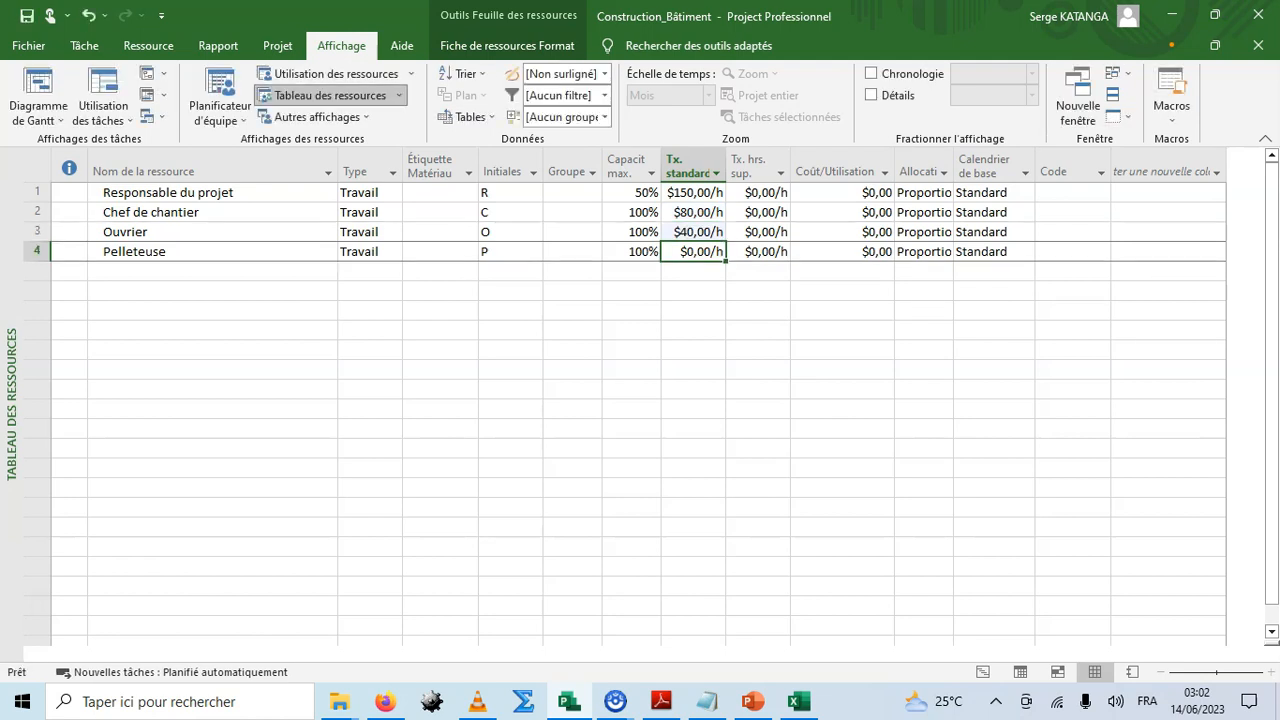
{"action": "type", "text": "50"}
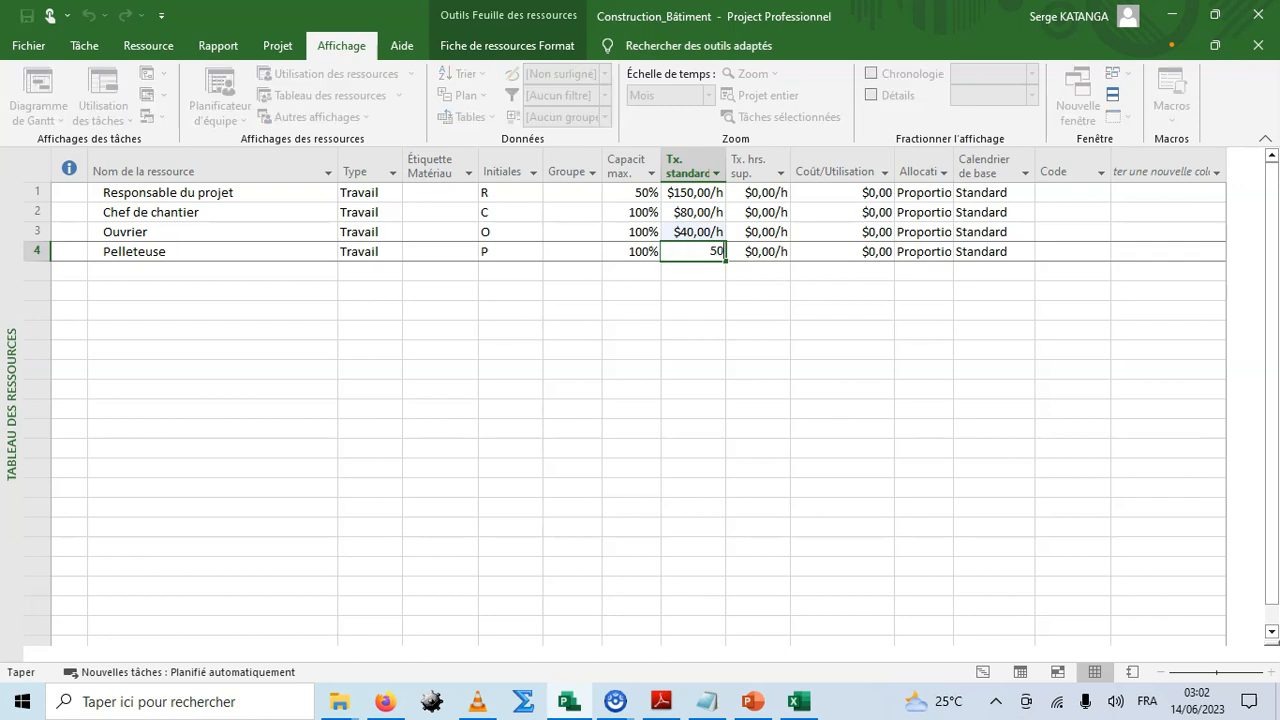
{"action": "key", "text": "Return"}
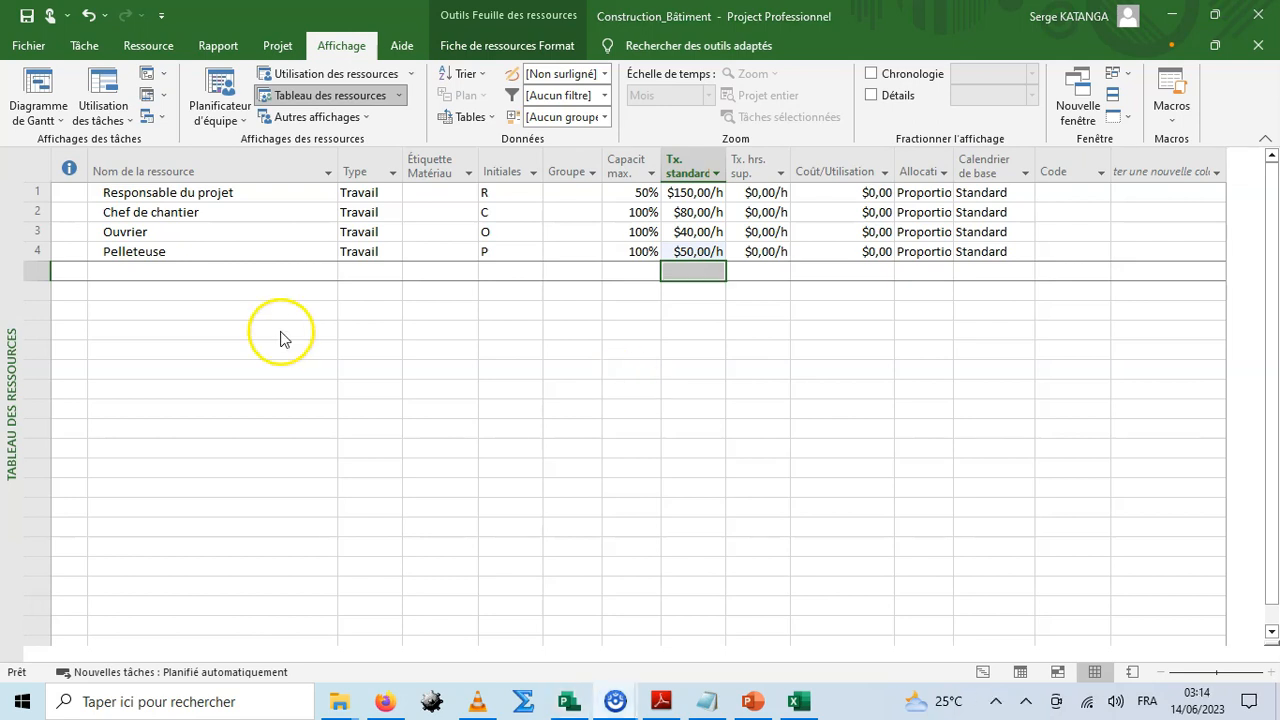
Add a consumable resource named Béton and widen the Type column to fit its content.
{"action": "left_click", "coordinate": [212, 268]}
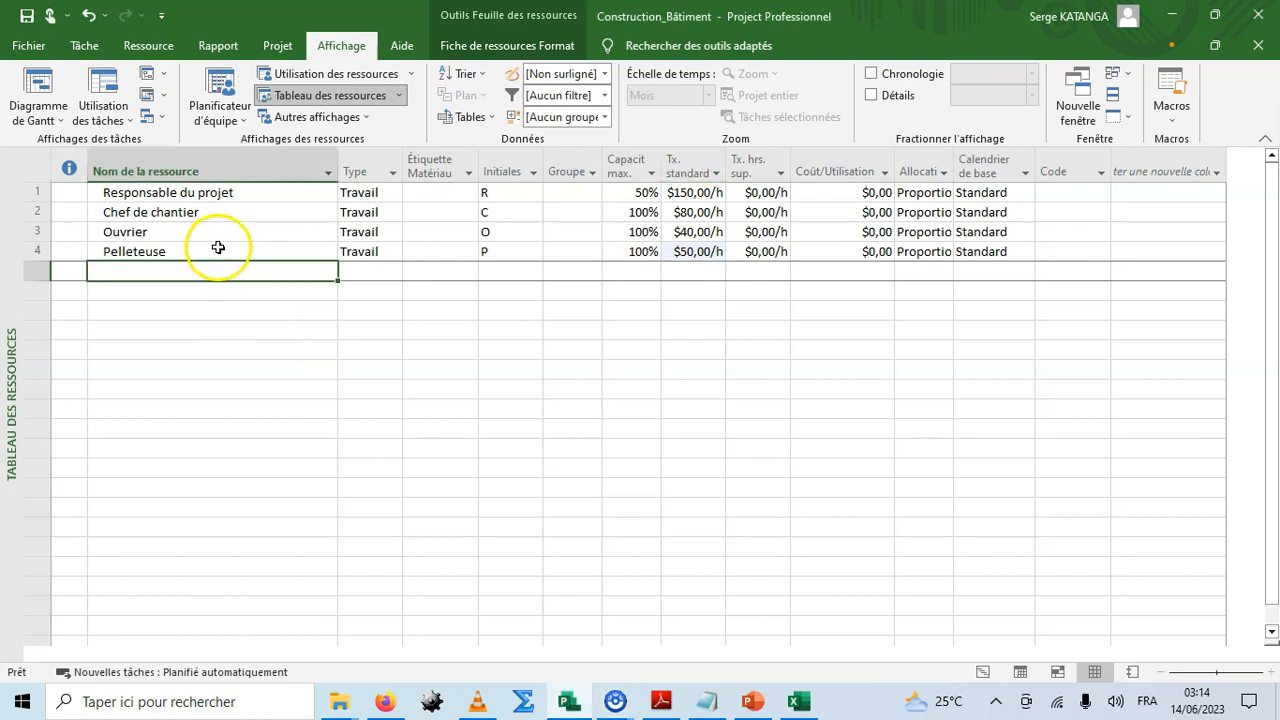
{"action": "left_click", "coordinate": [246, 291]}
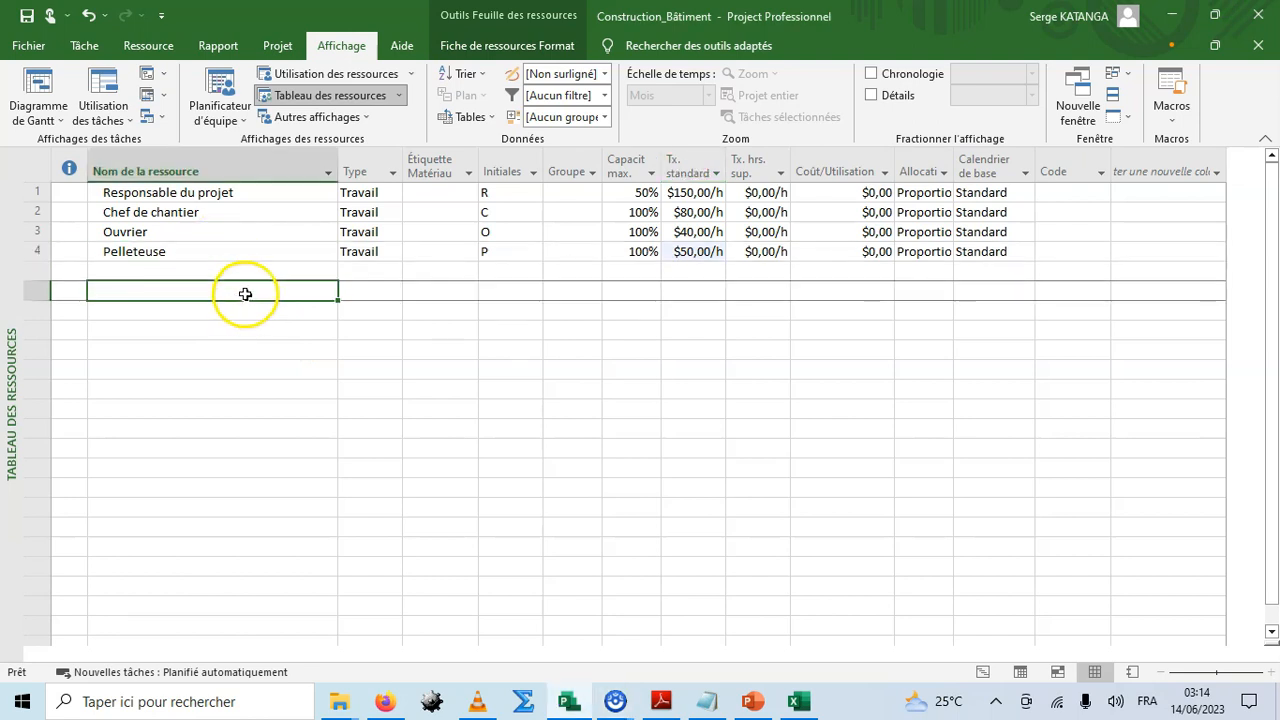
{"action": "left_click", "coordinate": [150, 47]}
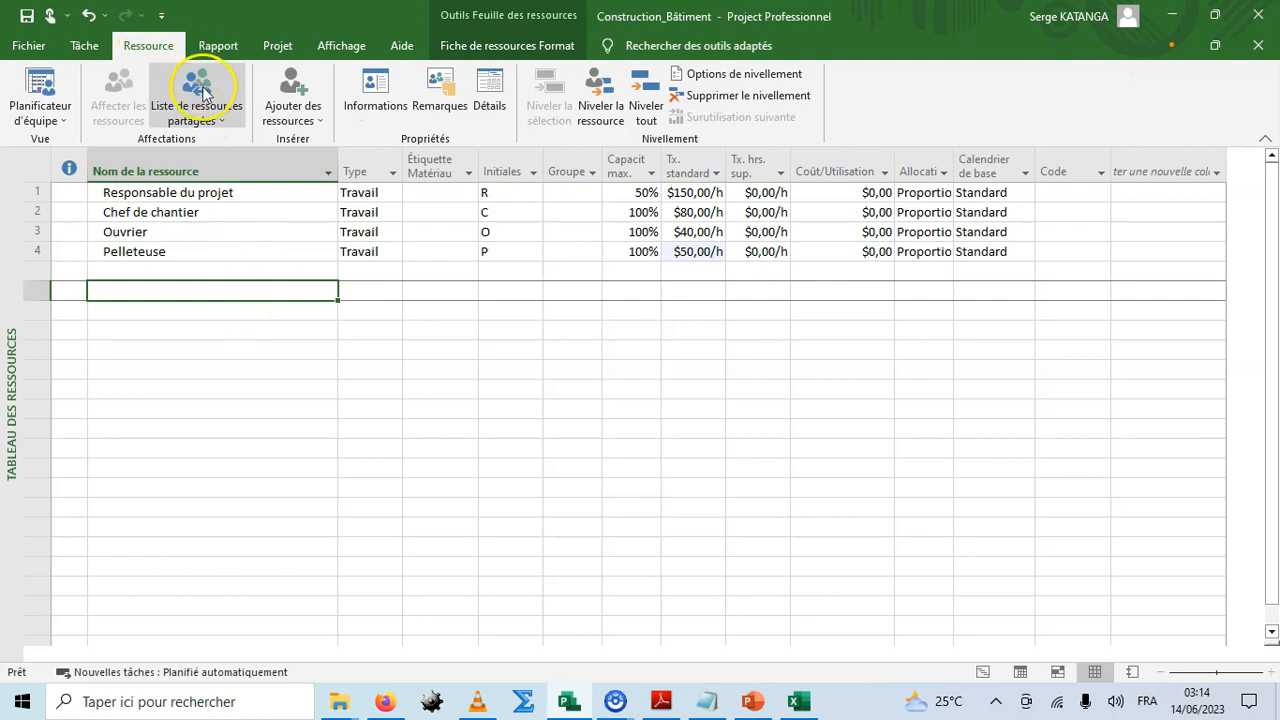
{"action": "left_click", "coordinate": [296, 119]}
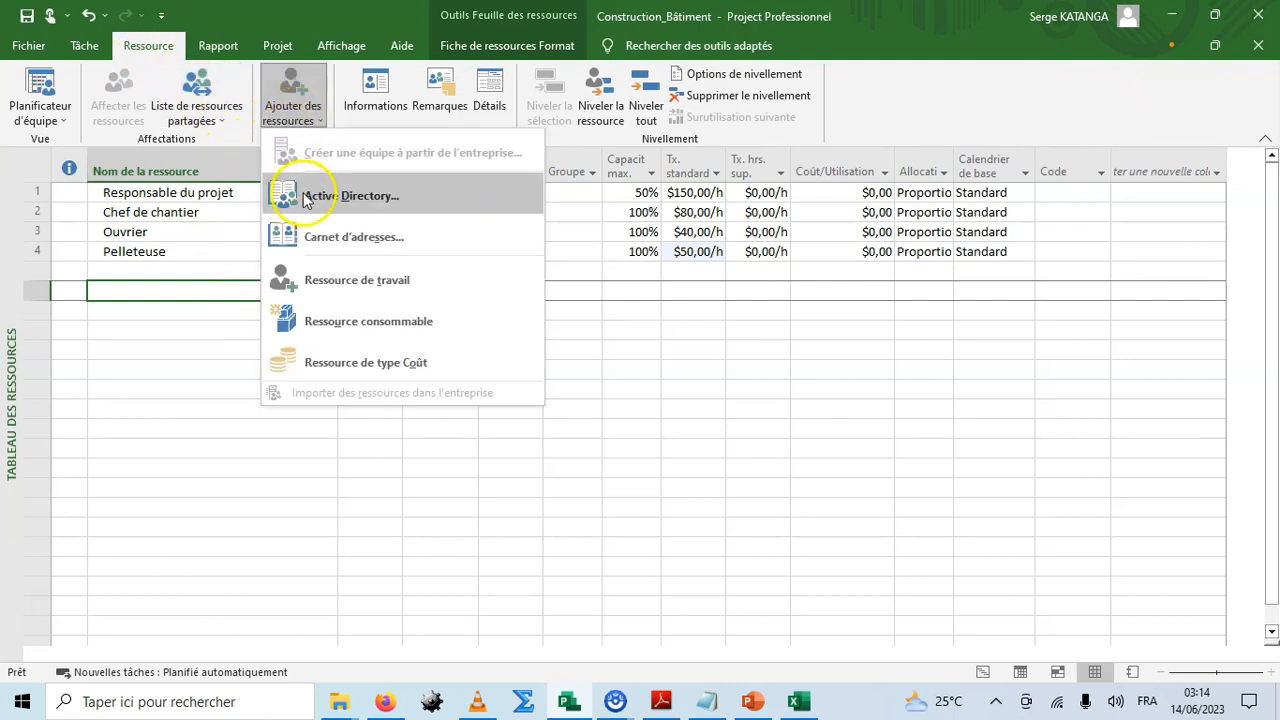
{"action": "left_click", "coordinate": [355, 324]}
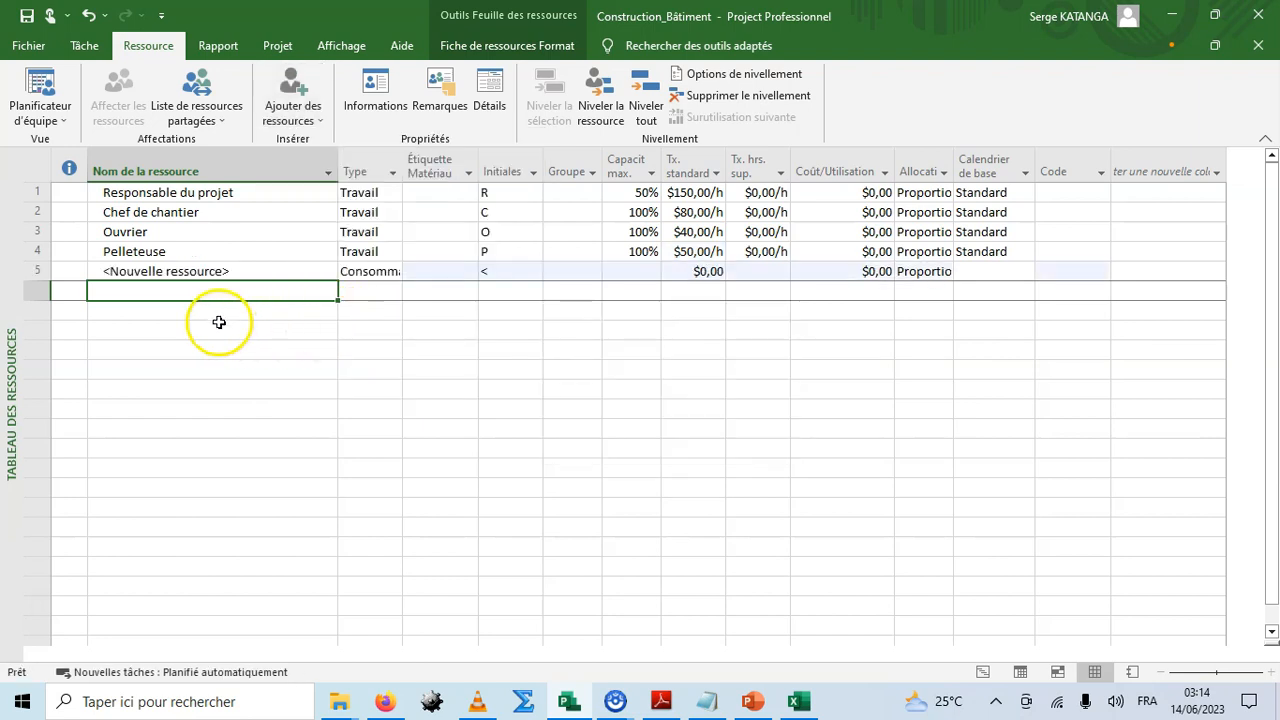
{"action": "left_click", "coordinate": [205, 271]}
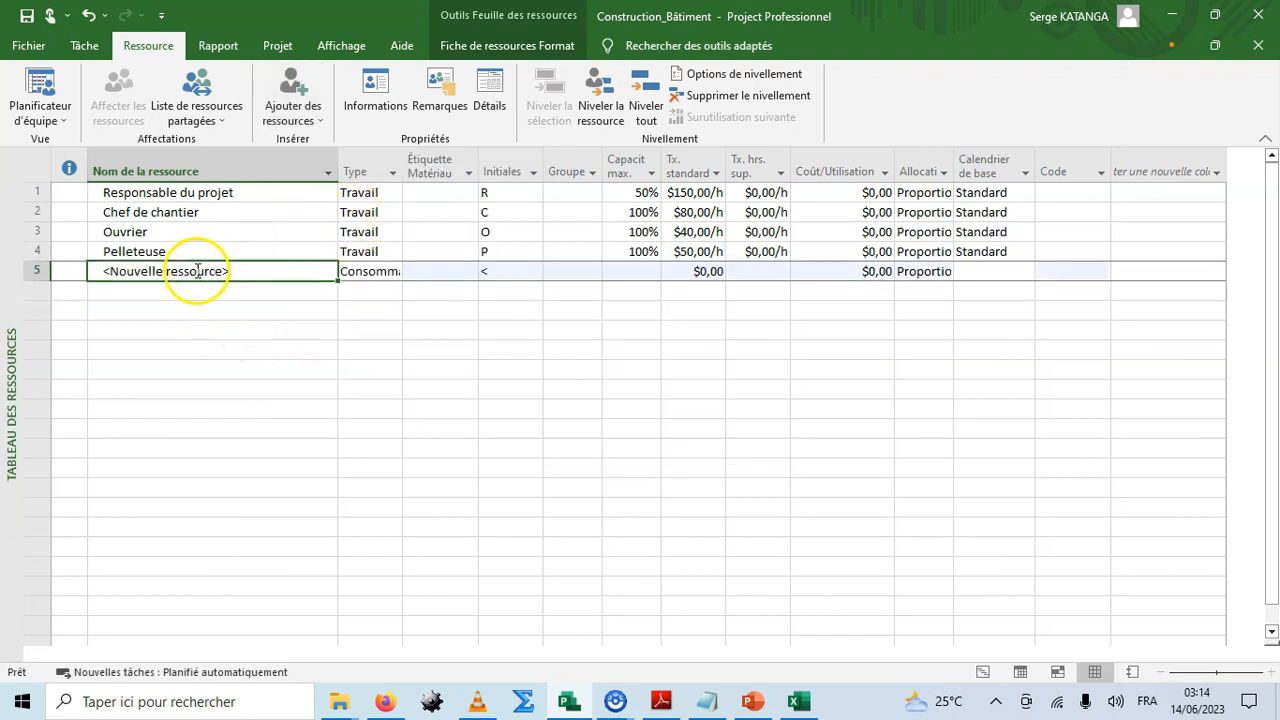
{"action": "type", "text": "Béton"}
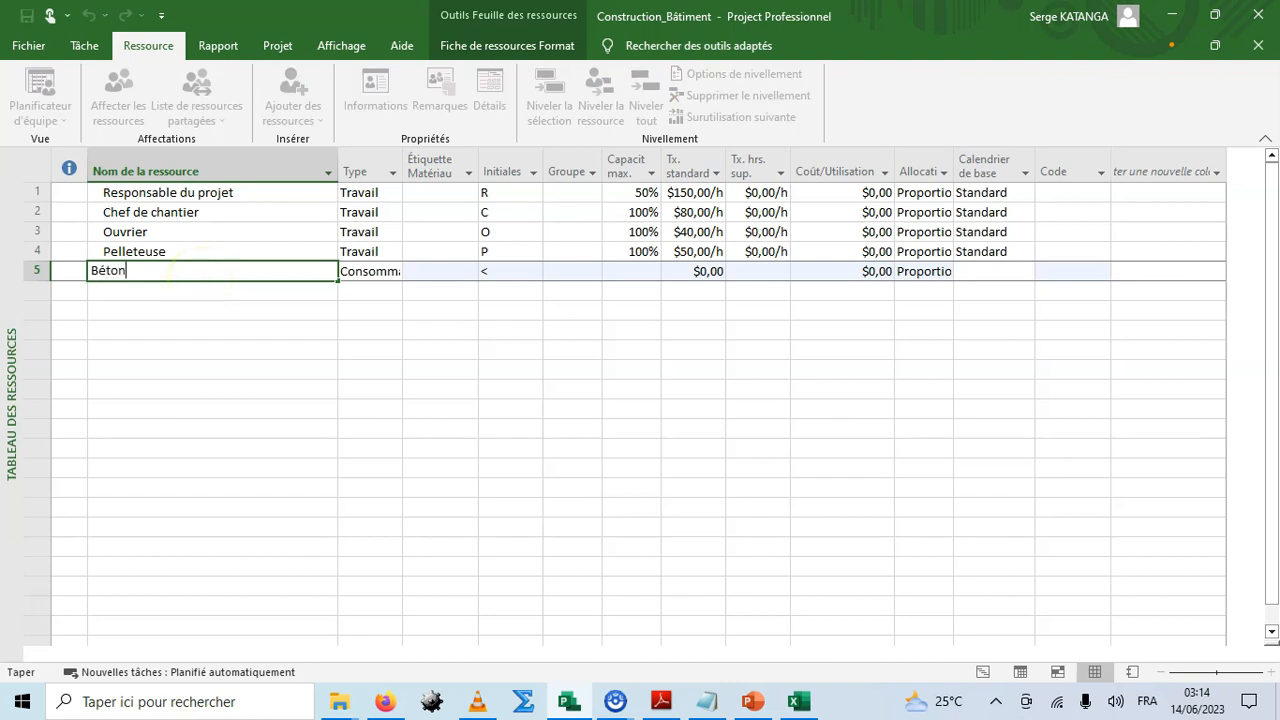
{"action": "key", "text": "Tab"}
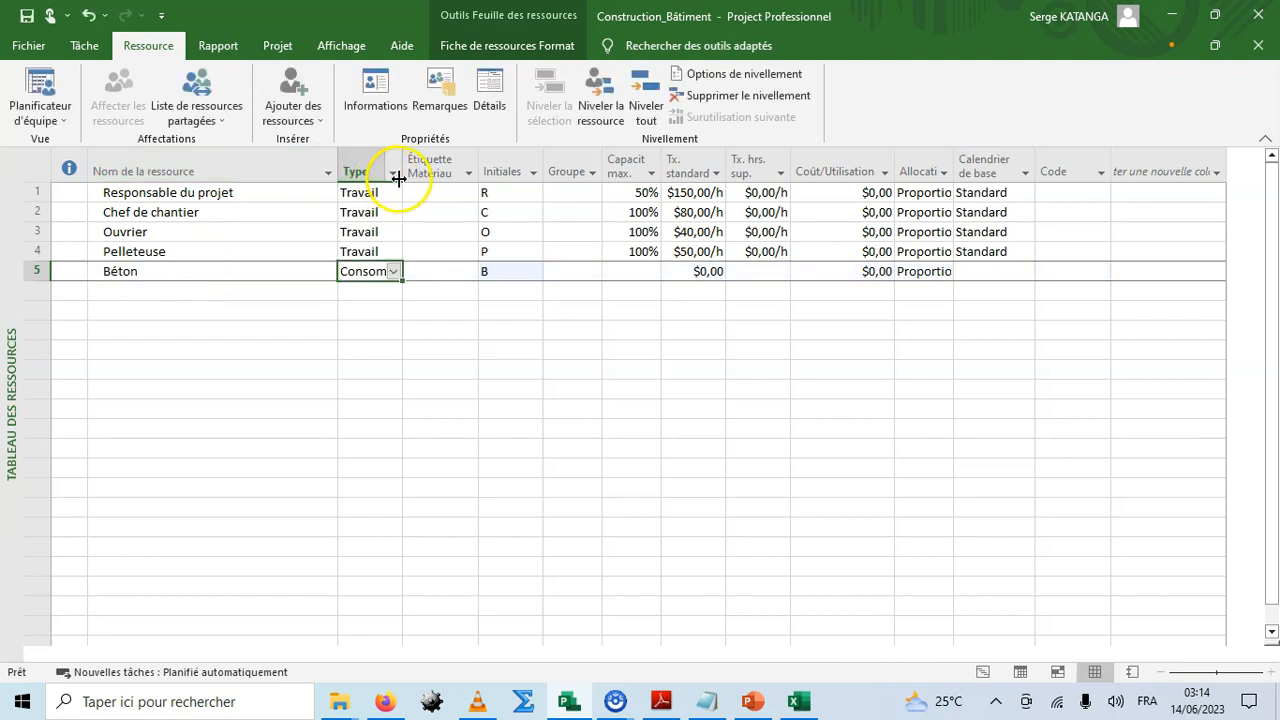
{"action": "double_click", "coordinate": [400, 170]}
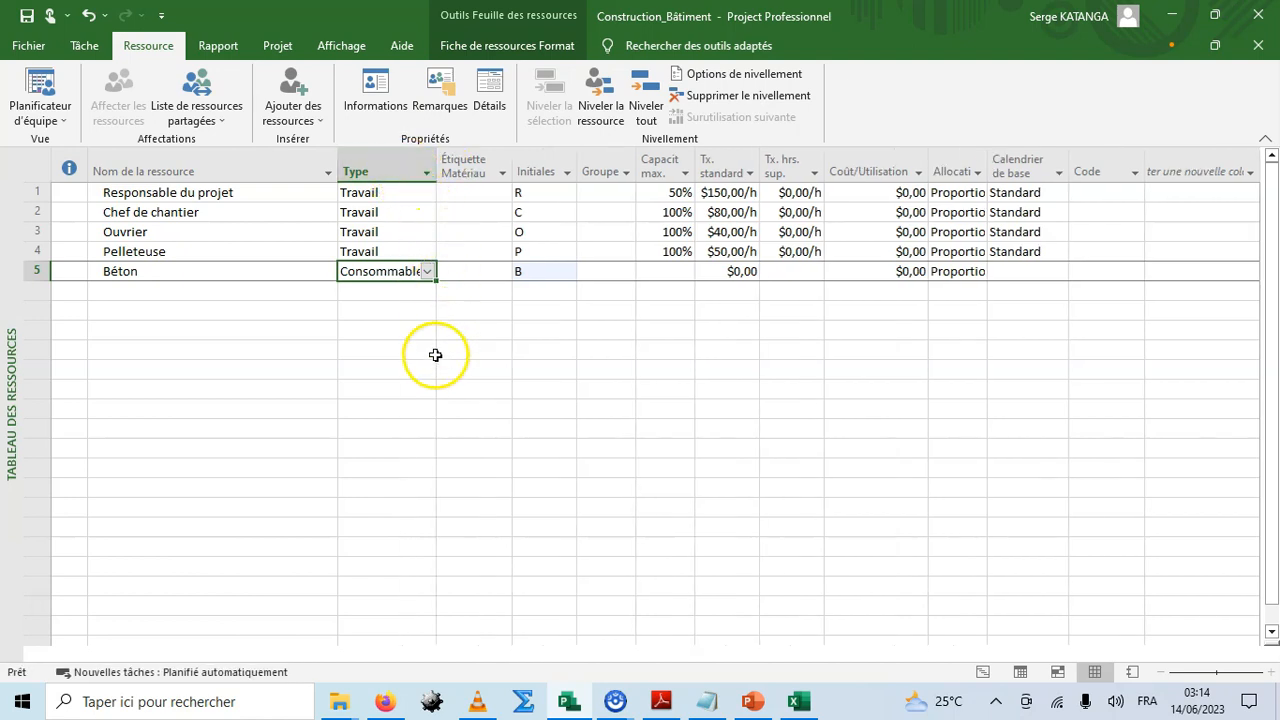
Give Béton the material label M3 and a standard rate of $150.
{"action": "left_click", "coordinate": [480, 273]}
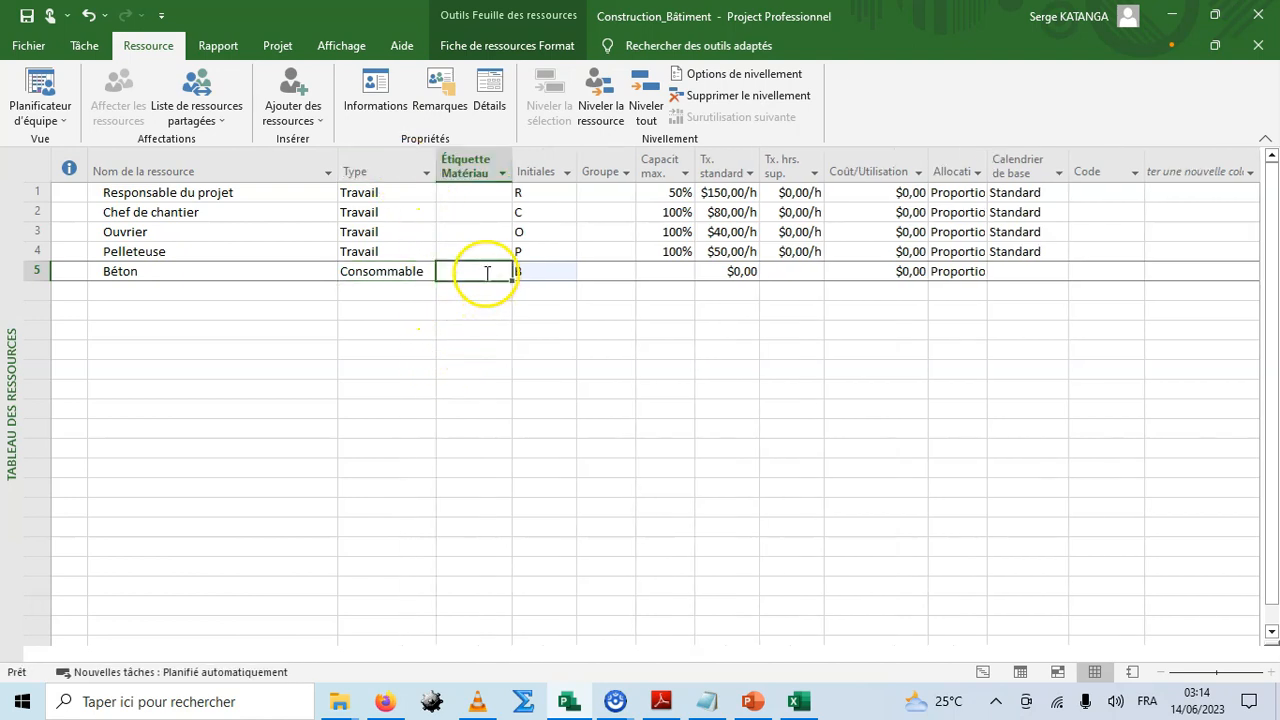
{"action": "type", "text": "M3"}
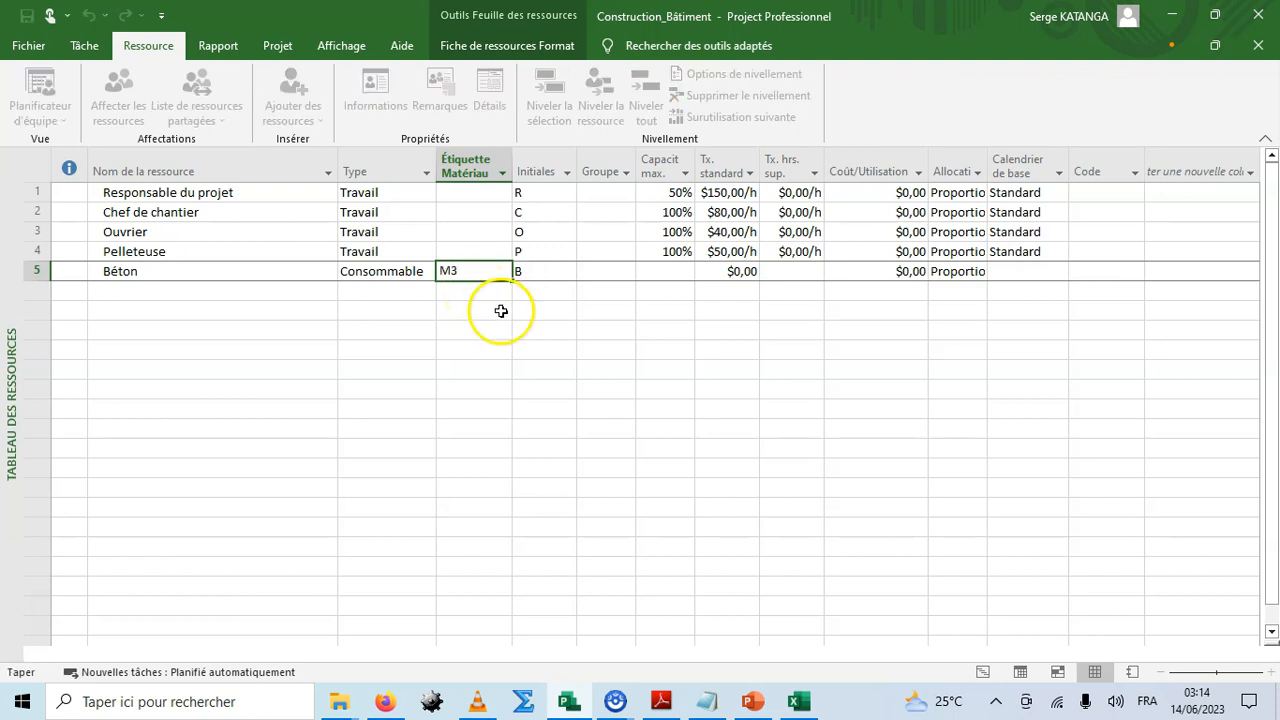
{"action": "left_click", "coordinate": [494, 311]}
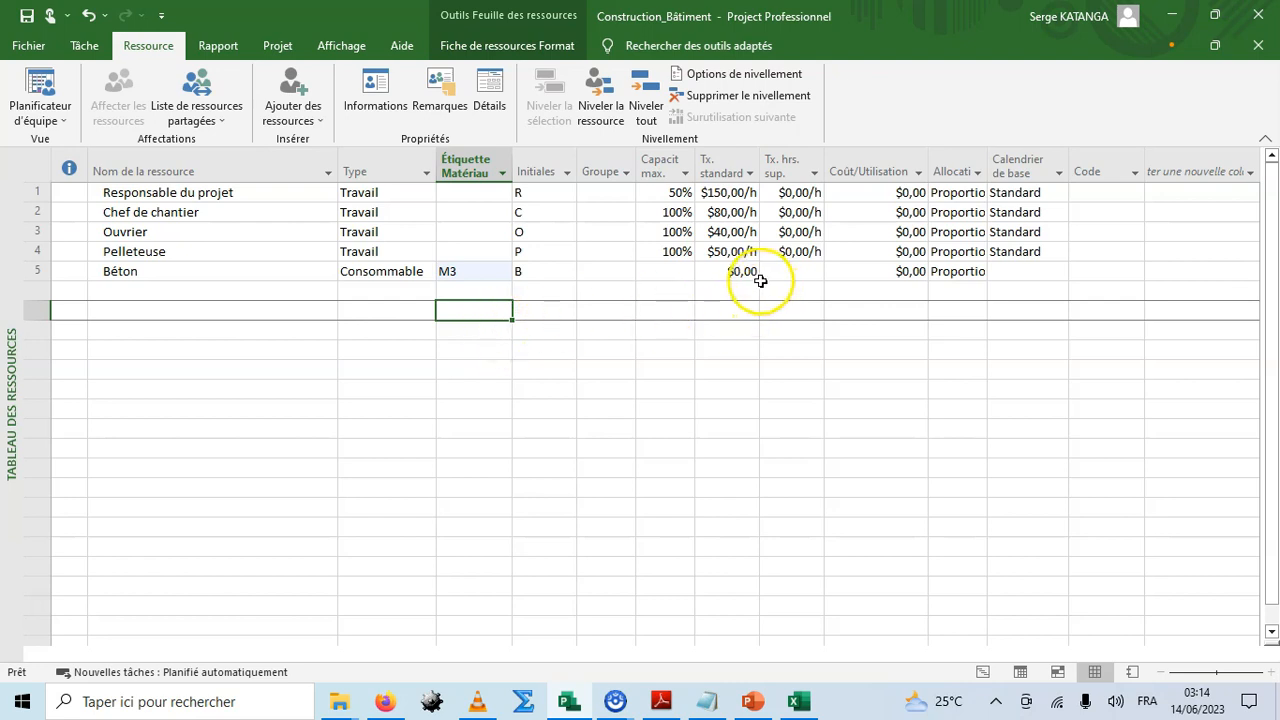
{"action": "left_click", "coordinate": [722, 274]}
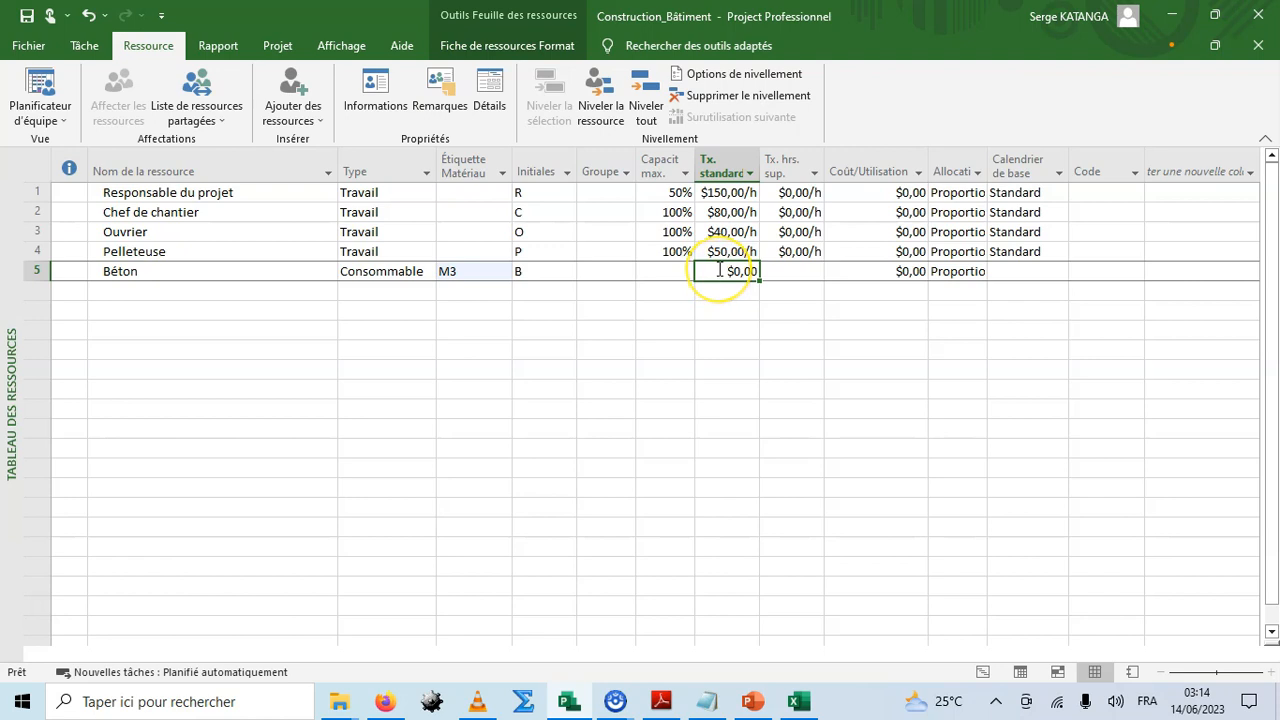
{"action": "type", "text": "150"}
{"action": "key", "text": "Return"}
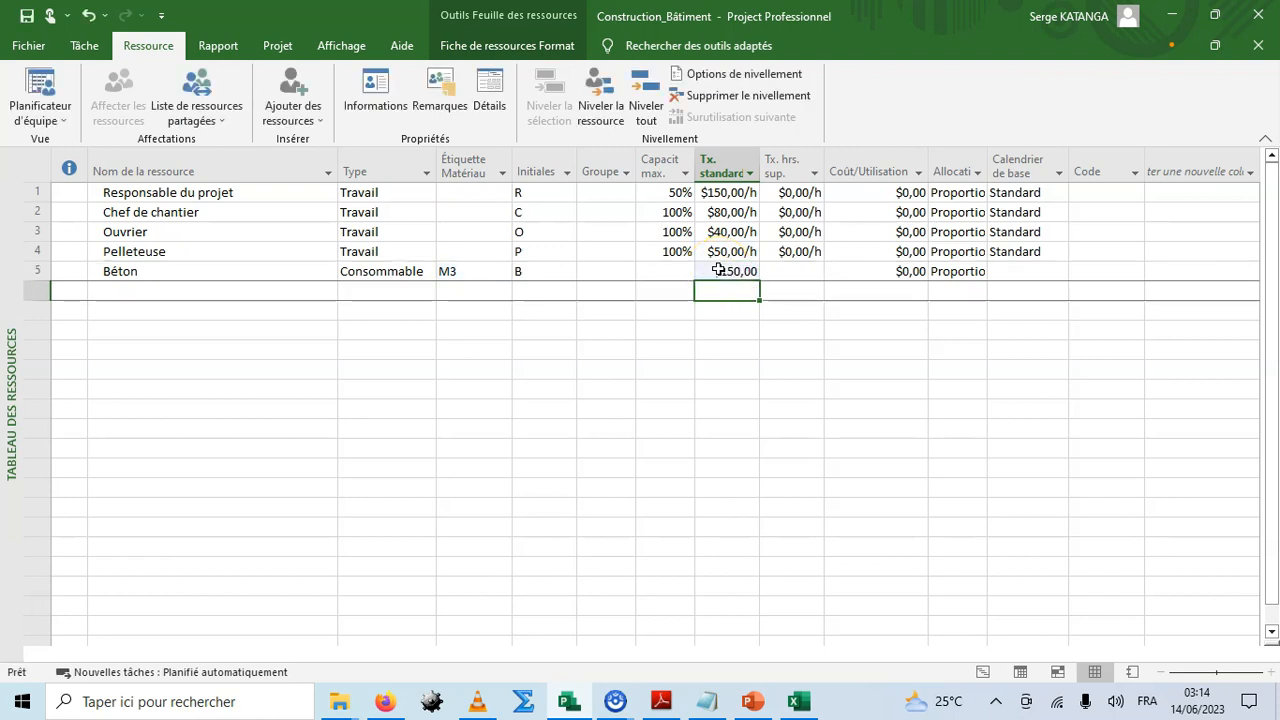
Add a consumable resource named Cloison en briques.
{"action": "left_click", "coordinate": [313, 120]}
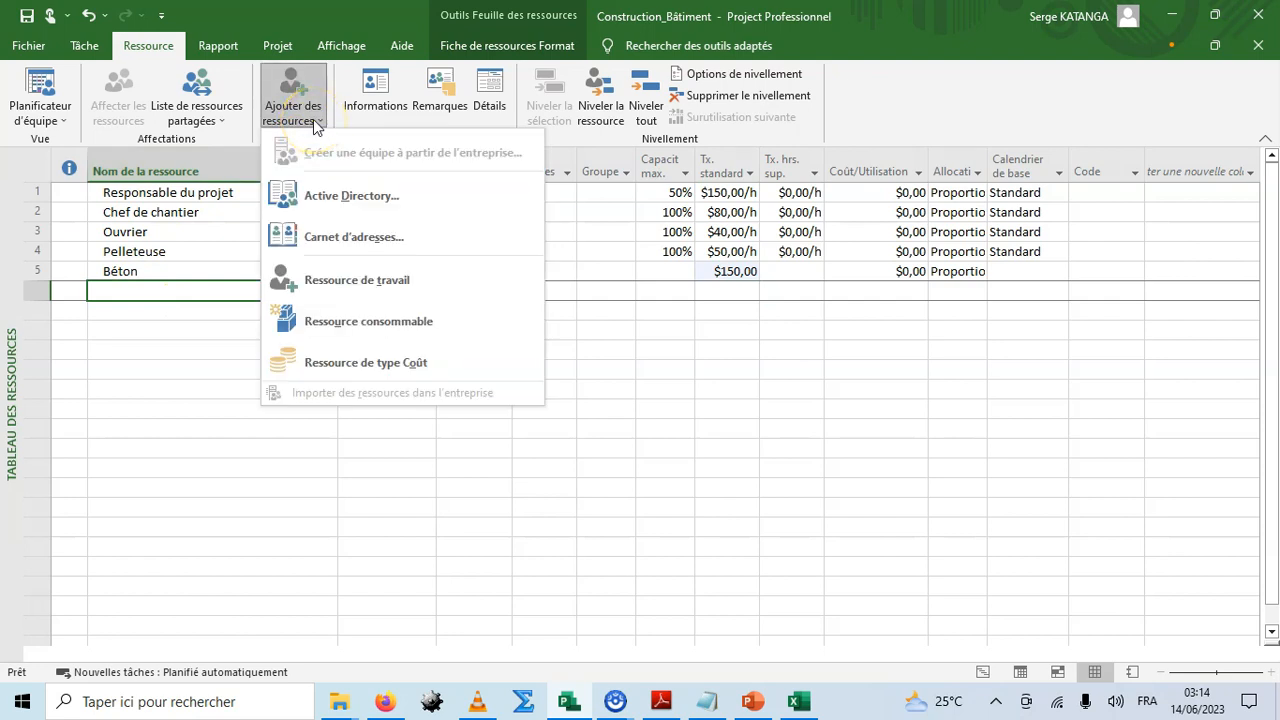
{"action": "left_click", "coordinate": [341, 321]}
{"action": "left_click", "coordinate": [157, 336]}
{"action": "left_click", "coordinate": [147, 295]}
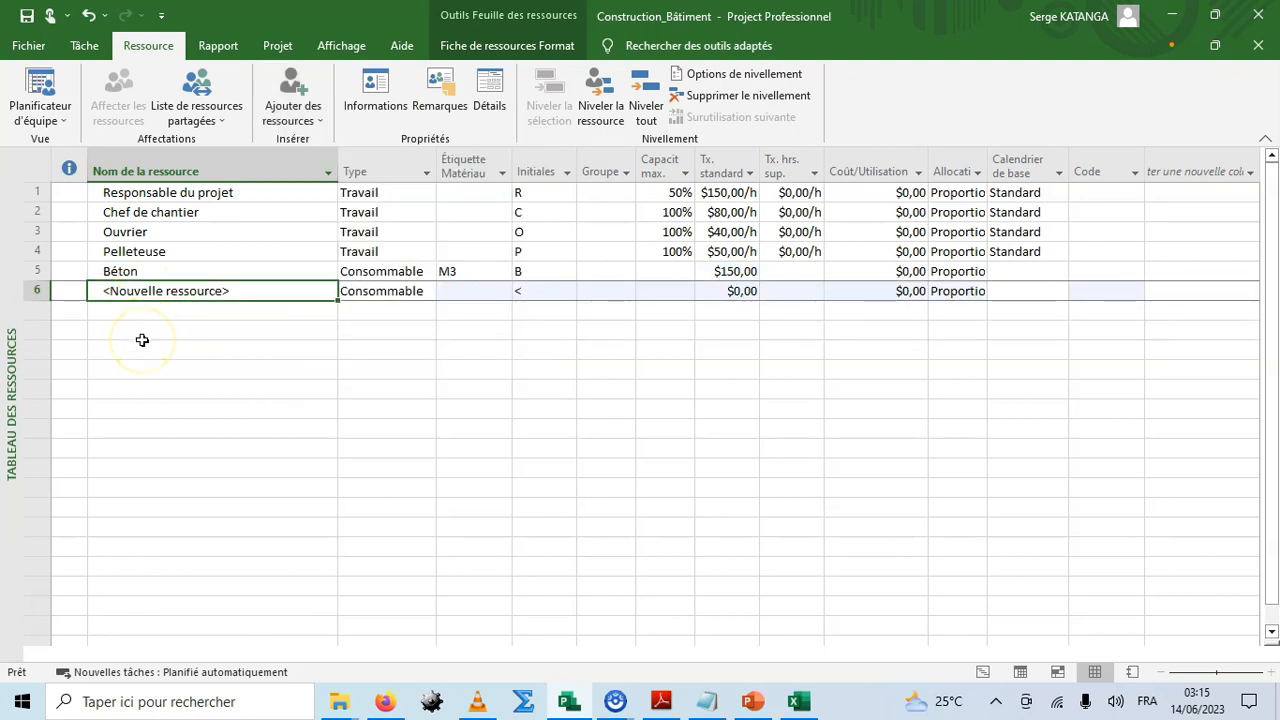
{"action": "type", "text": "Cloison en briques"}
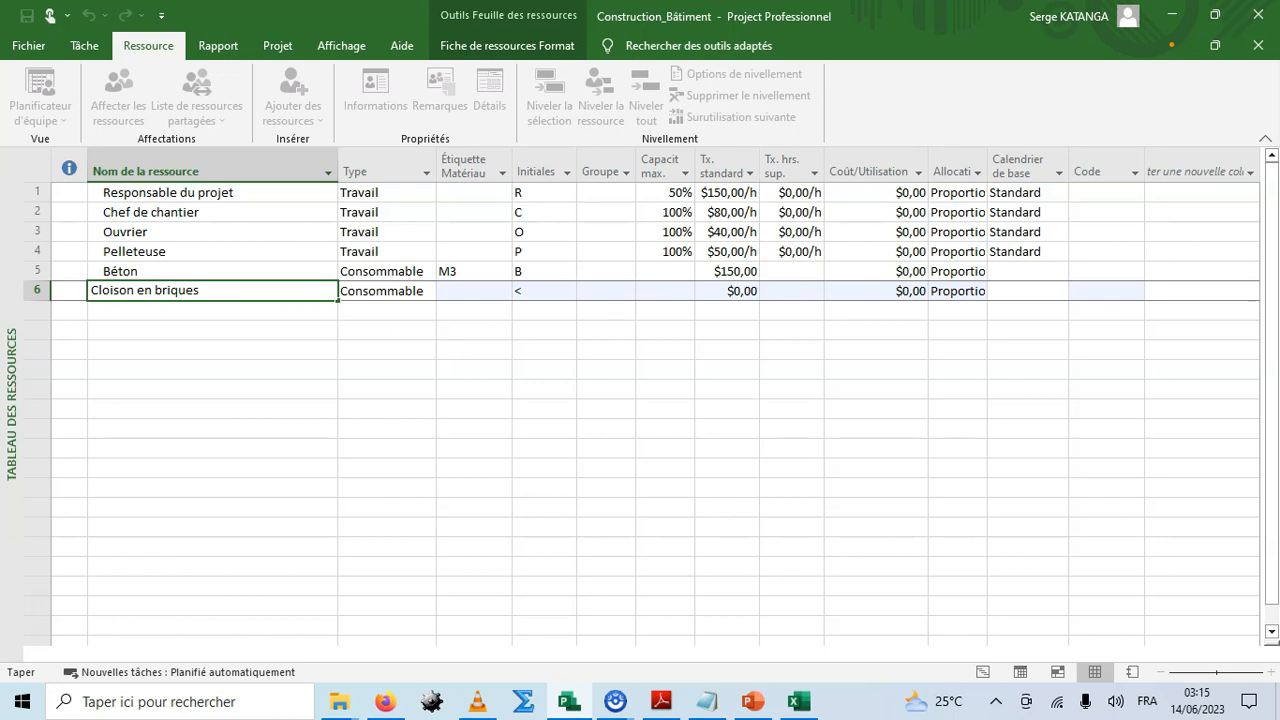
{"action": "key", "text": "Return"}
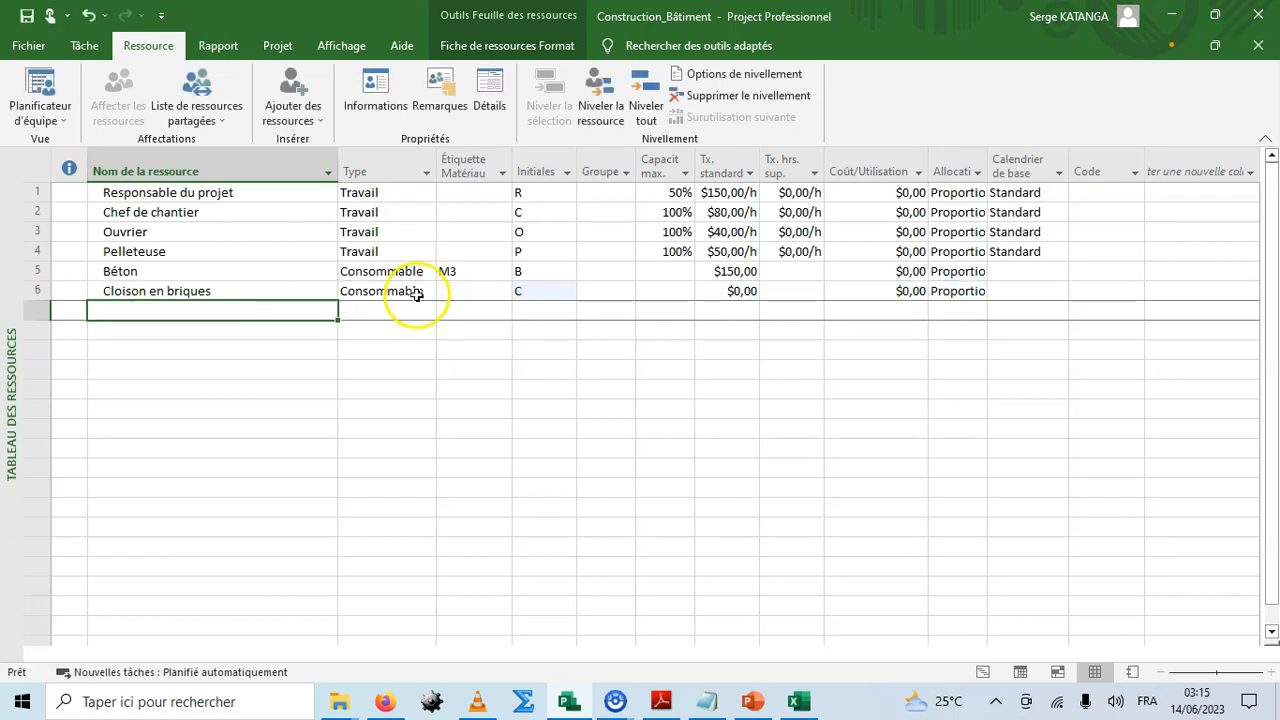
Set Cloison en briques' material label to M2 and its standard rate to $30.
{"action": "left_click", "coordinate": [460, 291]}
{"action": "type", "text": "M2"}
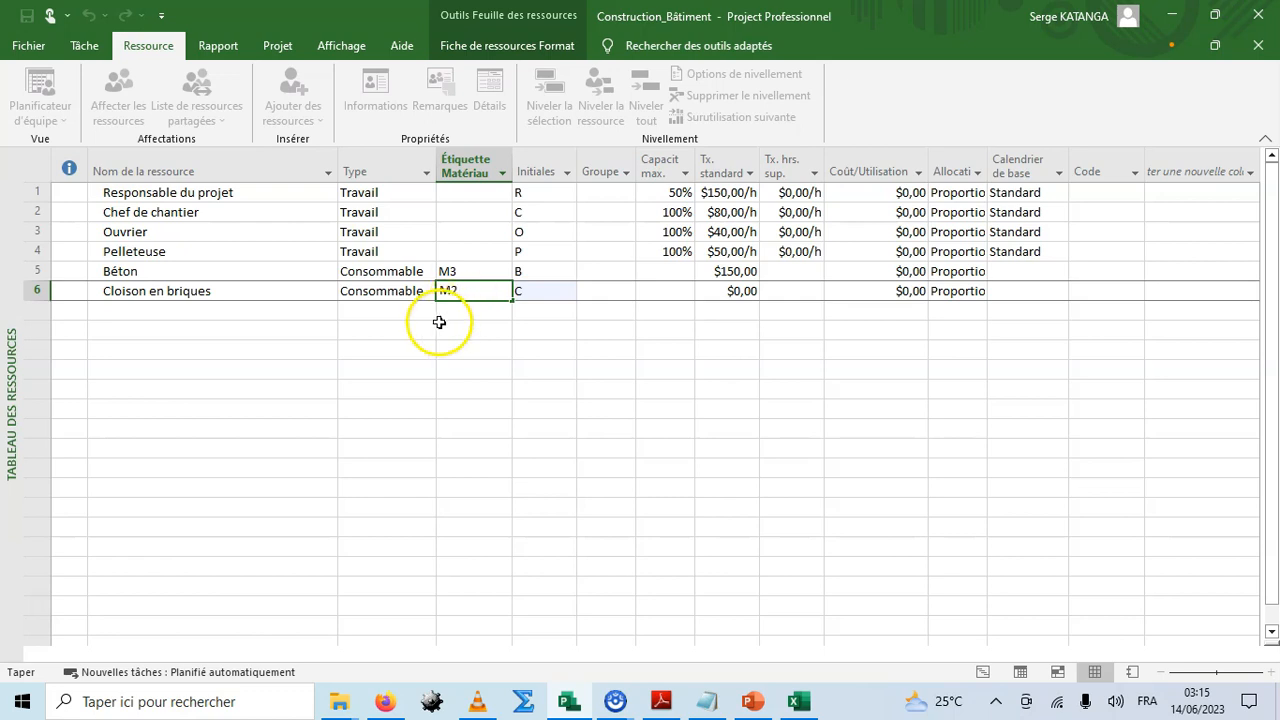
{"action": "left_click", "coordinate": [243, 314]}
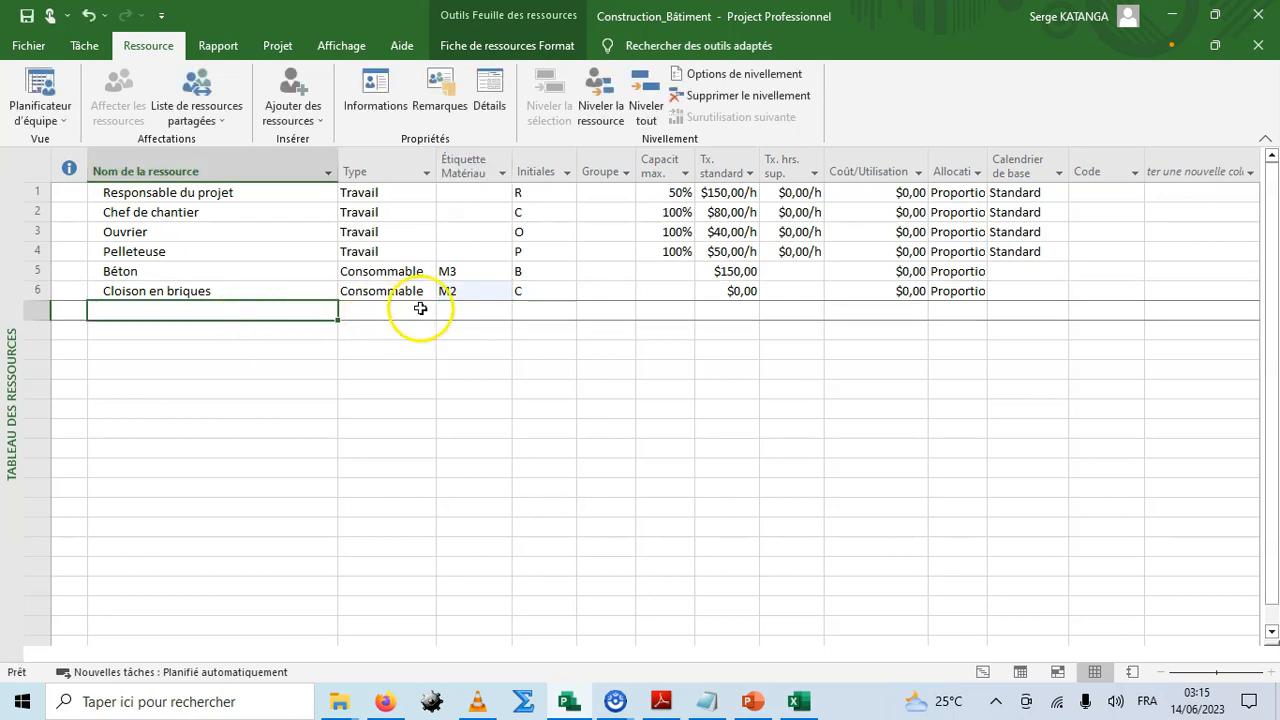
{"action": "left_click", "coordinate": [746, 293]}
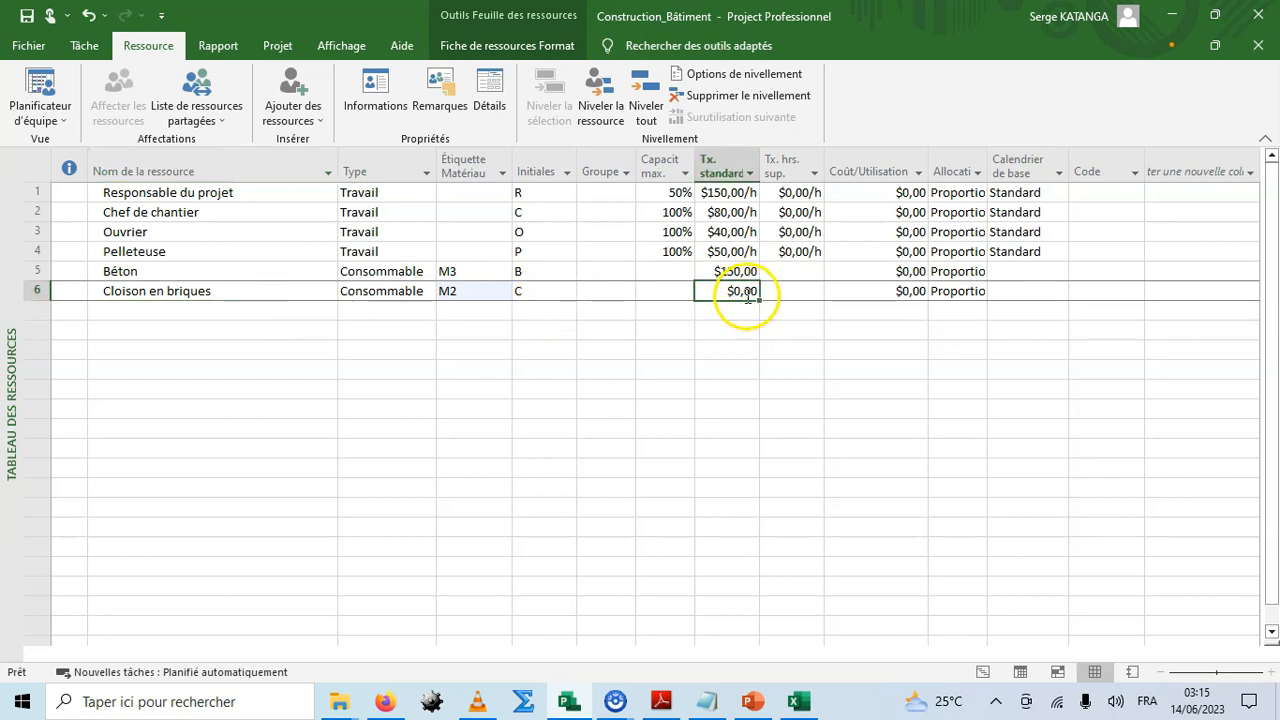
{"action": "type", "text": "30"}
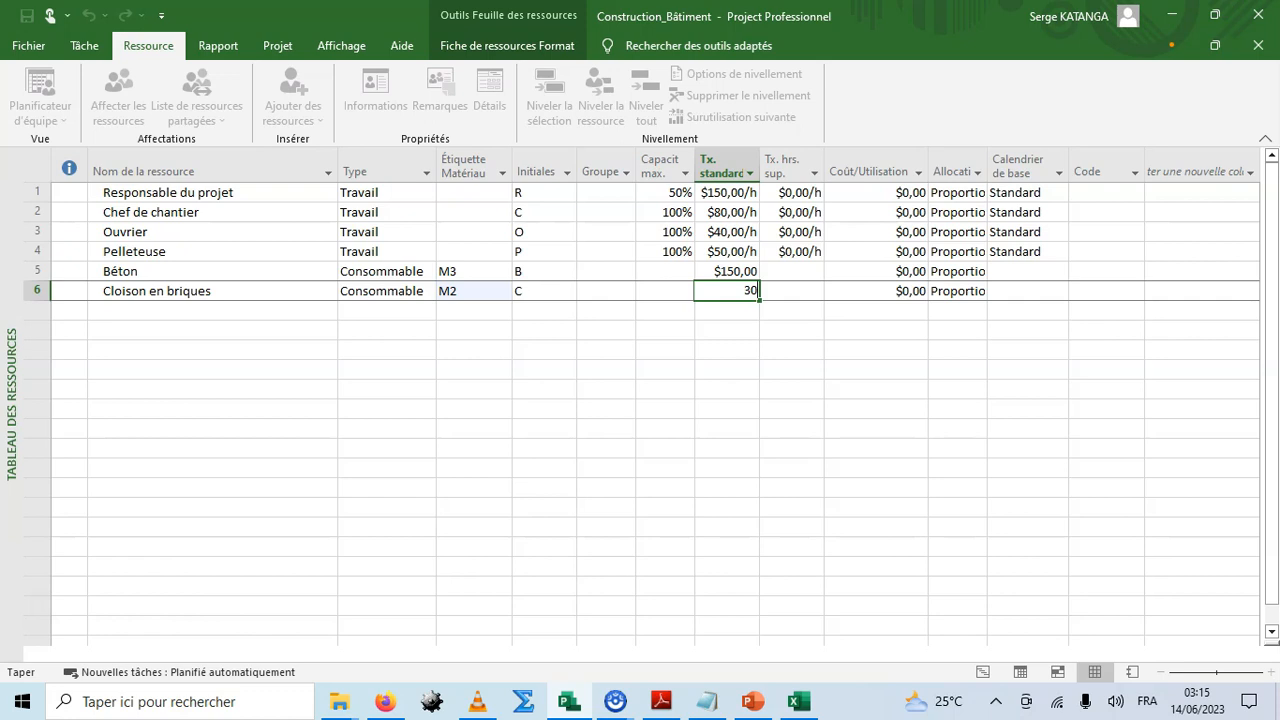
{"action": "key", "text": "Return"}
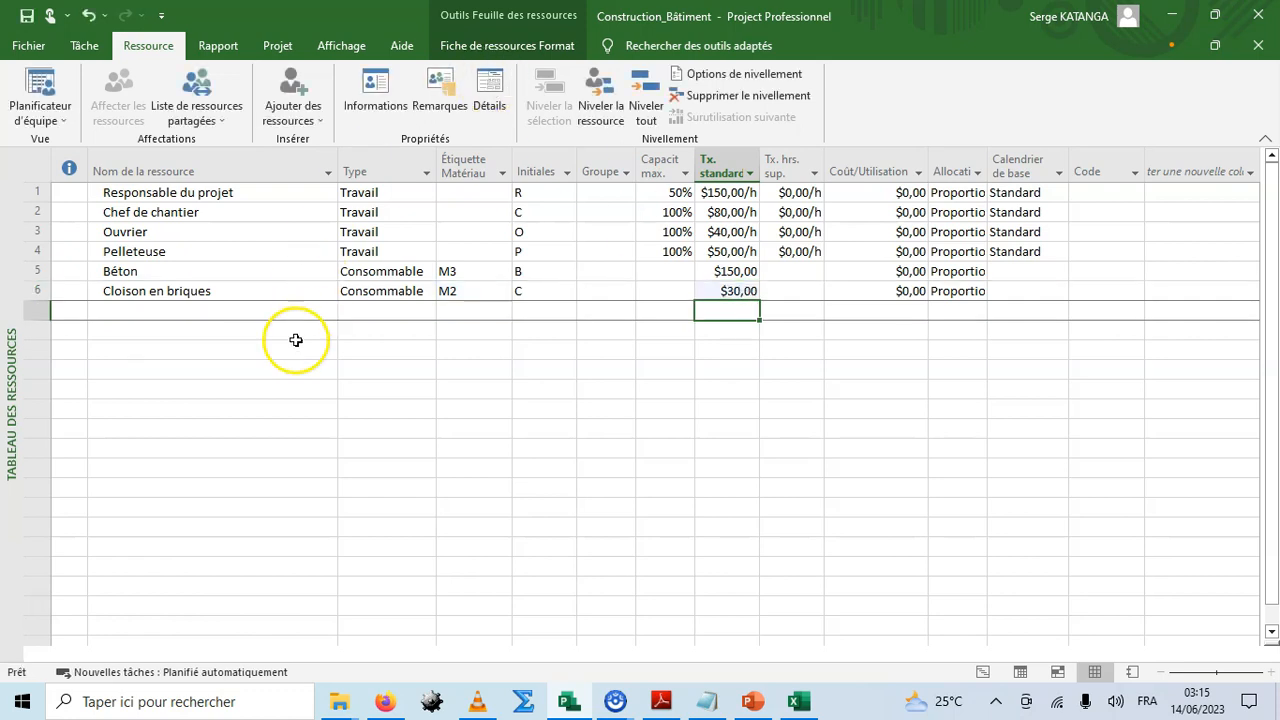
Add the consumable resource Revêtement with material label M2 and a standard rate of $40.
{"action": "left_click", "coordinate": [204, 352]}
{"action": "left_click", "coordinate": [166, 310]}
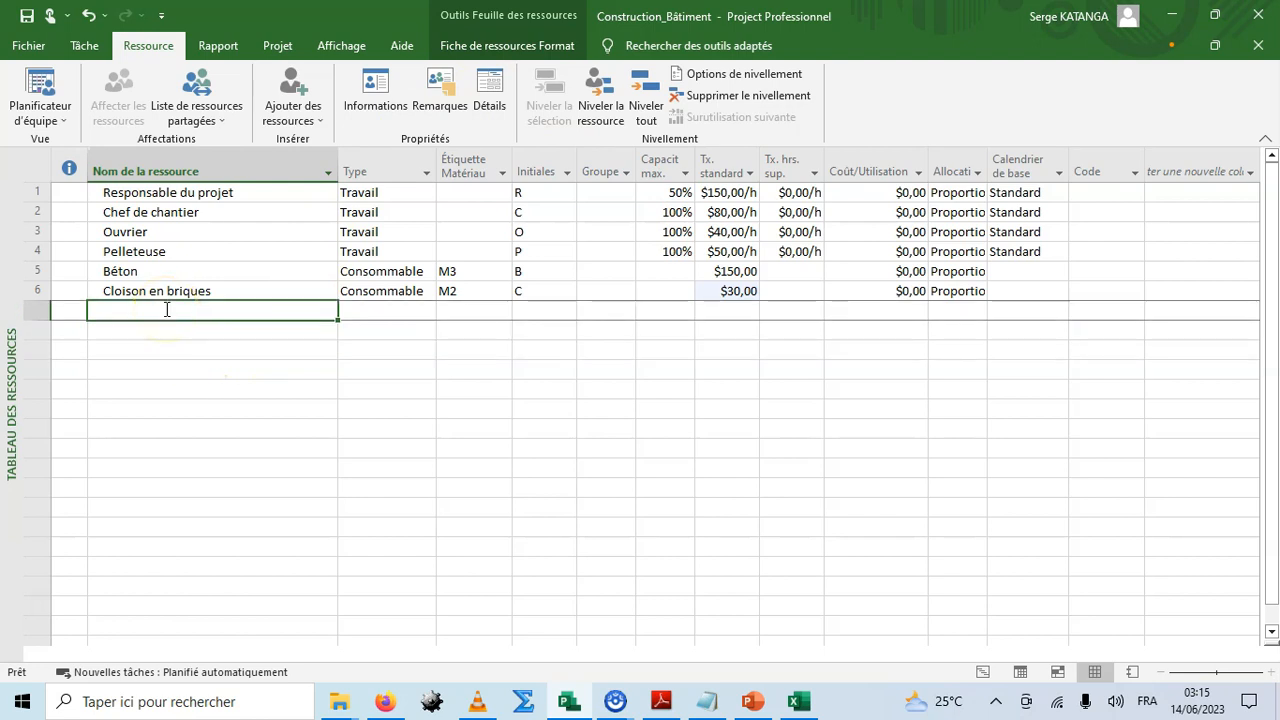
{"action": "type", "text": "Revêtement"}
{"action": "key", "text": "Tab"}
{"action": "left_click", "coordinate": [428, 311]}
{"action": "left_click", "coordinate": [378, 341]}
{"action": "left_click", "coordinate": [465, 312]}
{"action": "type", "text": "M2"}
{"action": "left_click", "coordinate": [737, 312]}
{"action": "type", "text": "40"}
{"action": "key", "text": "Return"}
Add the consumable resource Enduit ciment with material label M2 and a standard rate of $20.
{"action": "left_click", "coordinate": [114, 331]}
{"action": "type", "text": "P"}
{"action": "type", "text": "nduit"}
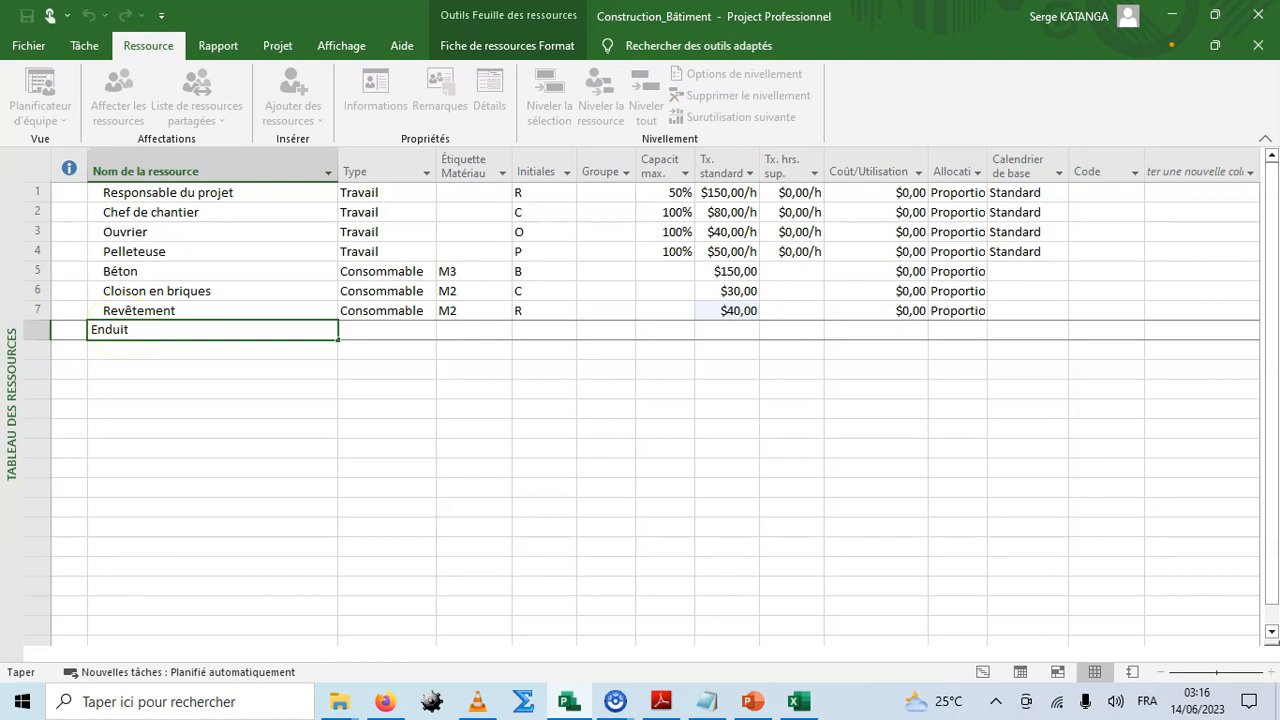
{"action": "type", "text": " ciment"}
{"action": "key", "text": "Tab"}
{"action": "left_click", "coordinate": [428, 331]}
{"action": "left_click", "coordinate": [380, 361]}
{"action": "left_click", "coordinate": [460, 331]}
{"action": "type", "text": "M2"}
{"action": "key", "text": "Tab"}
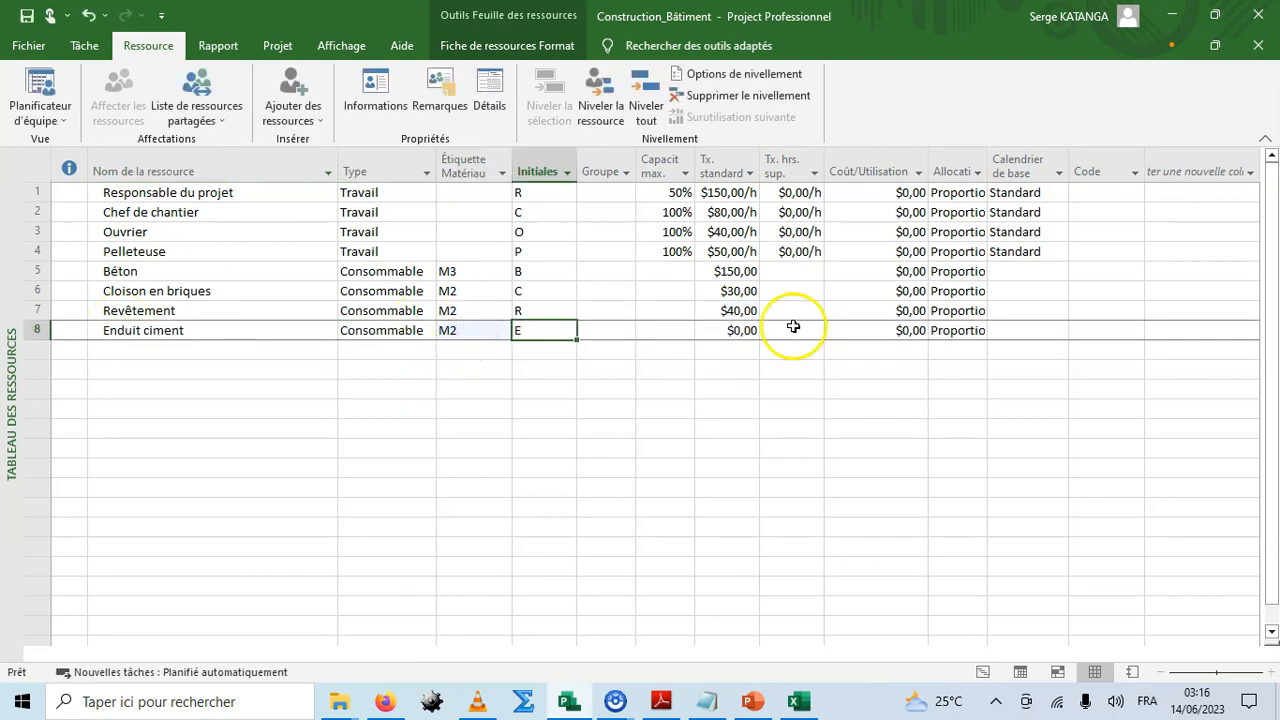
{"action": "left_click", "coordinate": [740, 330]}
{"action": "type", "text": "20"}
{"action": "key", "text": "Return"}
Add the consumable resource Peinture intérieure with material label M2 and a standard rate of $20.
{"action": "left_click", "coordinate": [185, 349]}
{"action": "type", "text": "Peinture intérieur"}
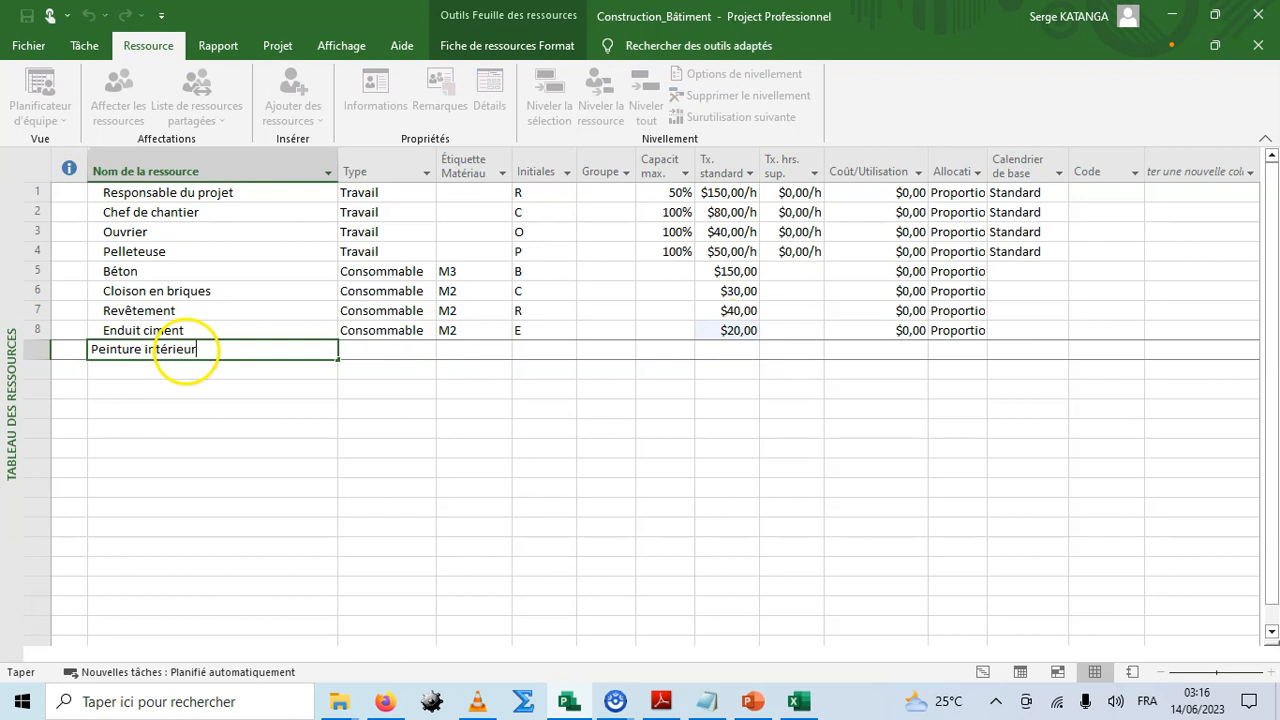
{"action": "type", "text": "e"}
{"action": "left_click", "coordinate": [428, 350]}
{"action": "left_click", "coordinate": [380, 380]}
{"action": "left_click", "coordinate": [465, 350]}
{"action": "type", "text": "M2"}
{"action": "left_click", "coordinate": [737, 350]}
{"action": "type", "text": "20"}
{"action": "key", "text": "Return"}
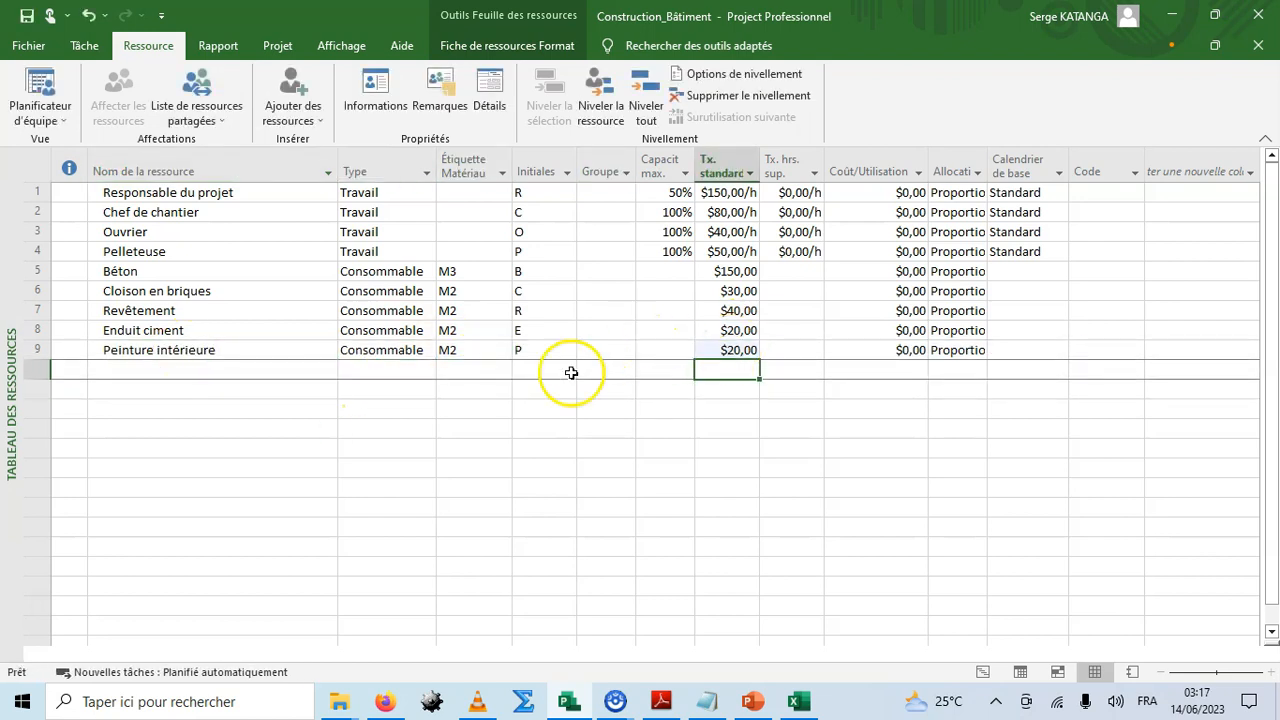
Add the consumable resource Peinture extérieure with material label M2.
{"action": "left_click", "coordinate": [277, 369]}
{"action": "type", "text": "Peintur"}
{"action": "left_click", "coordinate": [474, 370]}
{"action": "type", "text": "M2"}
{"action": "left_click", "coordinate": [473, 424]}
Change the initials of the consumable resources to Rev, Cb, Ec, Pi and Pe.
{"action": "left_click", "coordinate": [529, 310]}
{"action": "type", "text": "RE"}
{"action": "key", "text": "Return"}
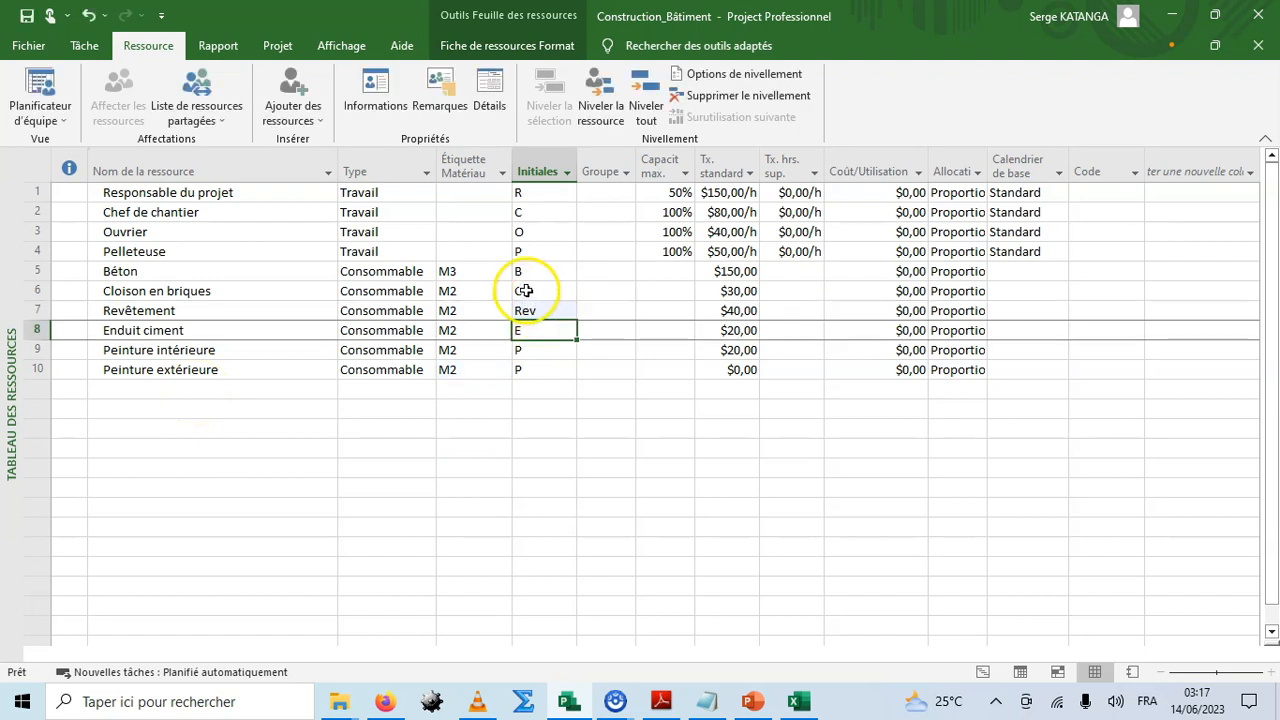
{"action": "left_click", "coordinate": [525, 291]}
{"action": "type", "text": "Cb"}
{"action": "left_click", "coordinate": [529, 330]}
{"action": "type", "text": "Ec"}
{"action": "key", "text": "Return"}
{"action": "type", "text": "Pi"}
{"action": "key", "text": "Return"}
{"action": "type", "text": "Pe"}
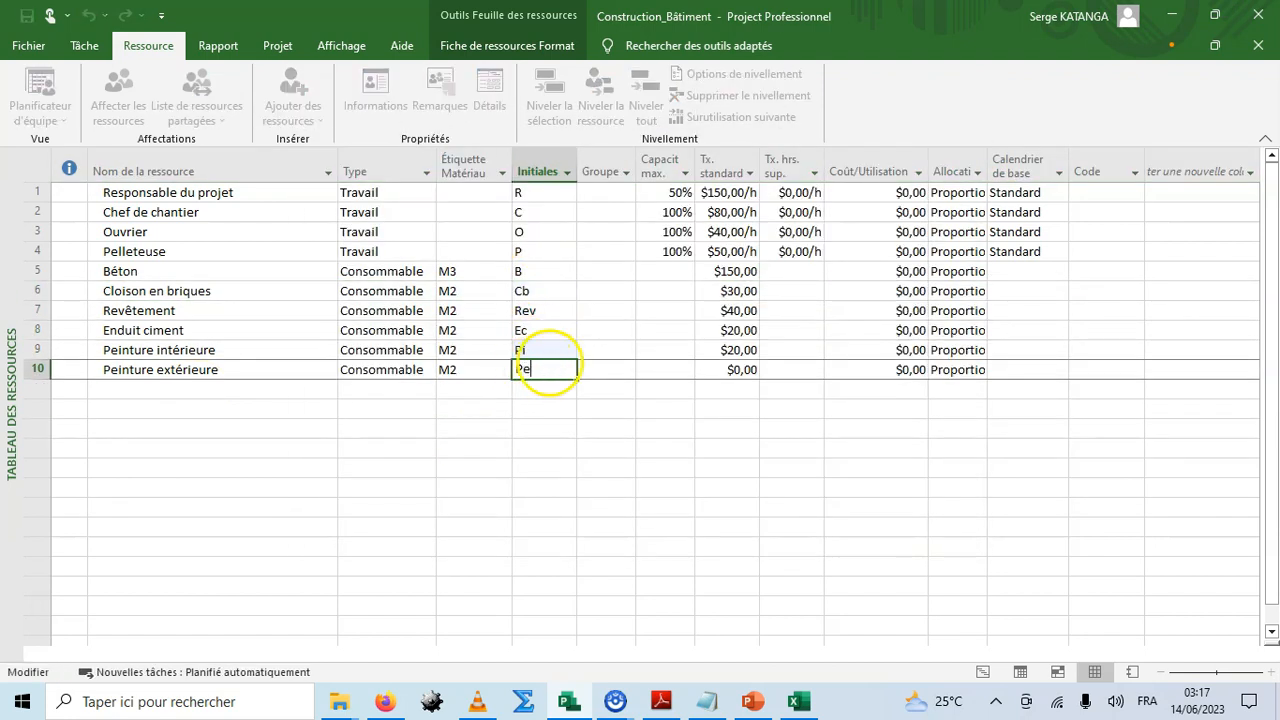
Add the cost resource Manoeuvre below Peinture extérieure.
{"action": "left_click", "coordinate": [418, 374]}
{"action": "left_click", "coordinate": [216, 394]}
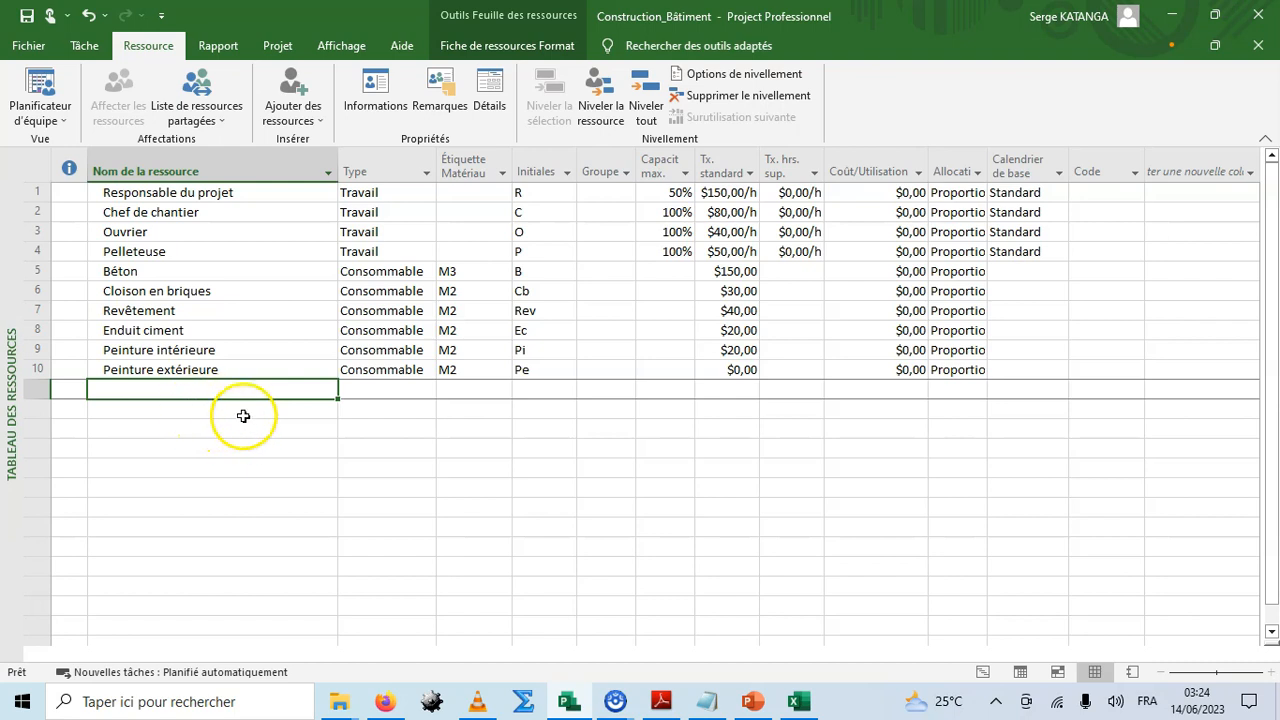
{"action": "left_click", "coordinate": [304, 122]}
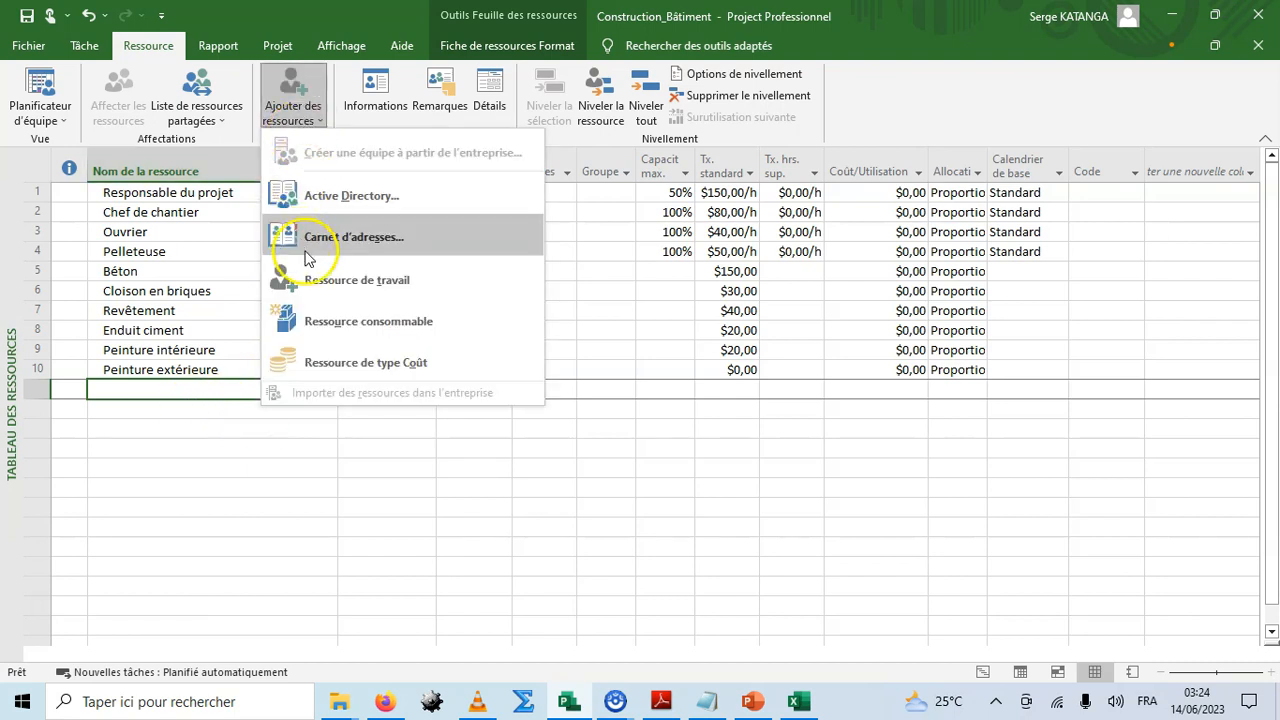
{"action": "left_click", "coordinate": [276, 356]}
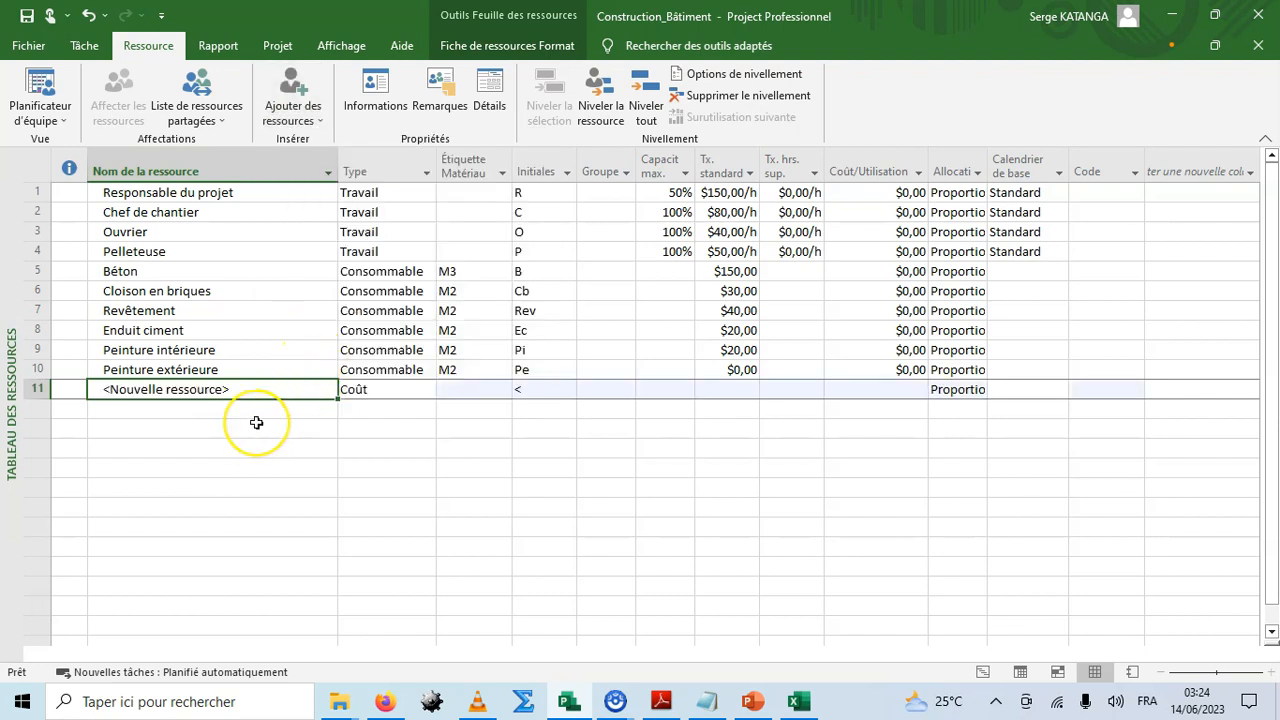
{"action": "type", "text": "Manoe"}
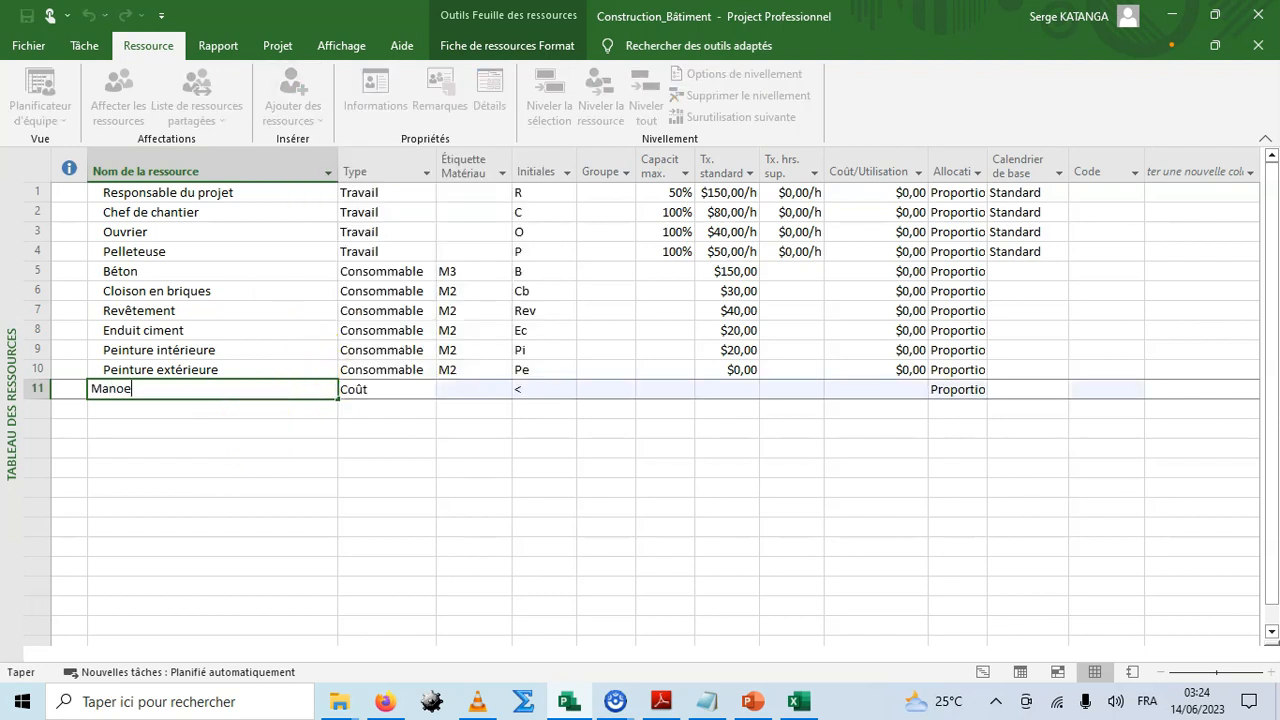
{"action": "type", "text": "uvre"}
{"action": "key", "text": "Return"}
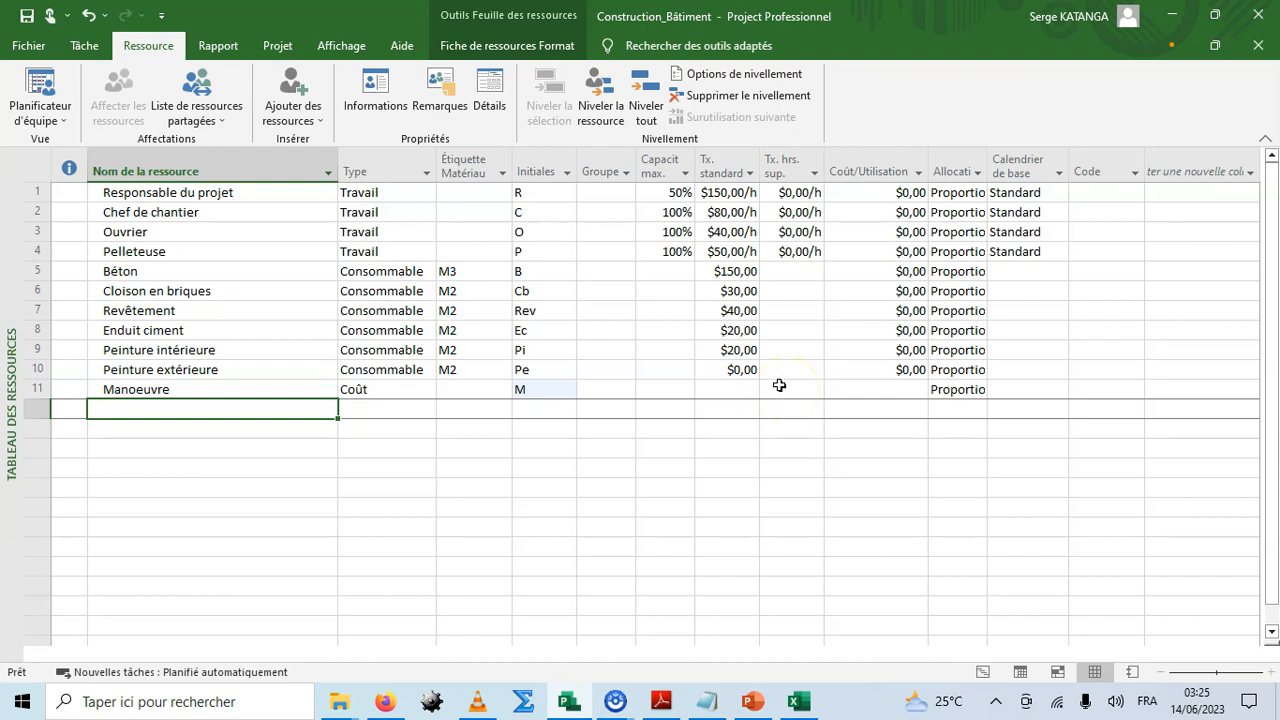
Add the cost resource Electricien and set its initials to El.
{"action": "left_click", "coordinate": [293, 110]}
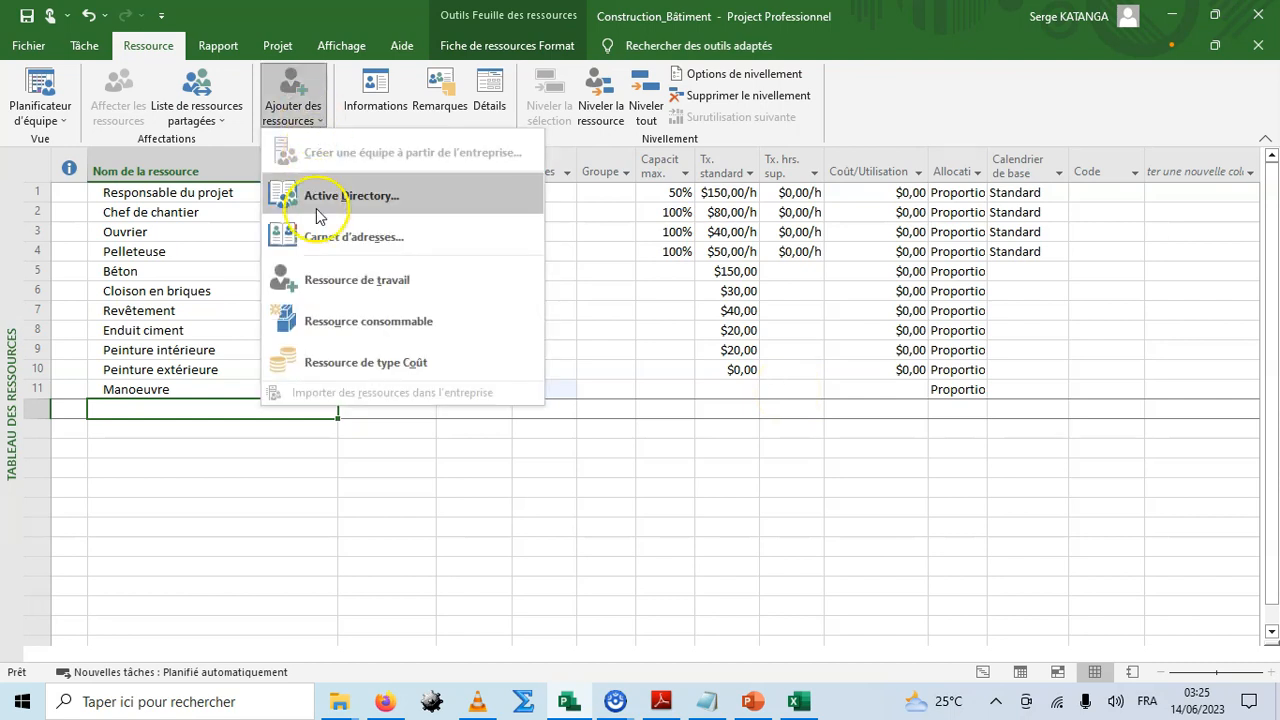
{"action": "left_click", "coordinate": [313, 366]}
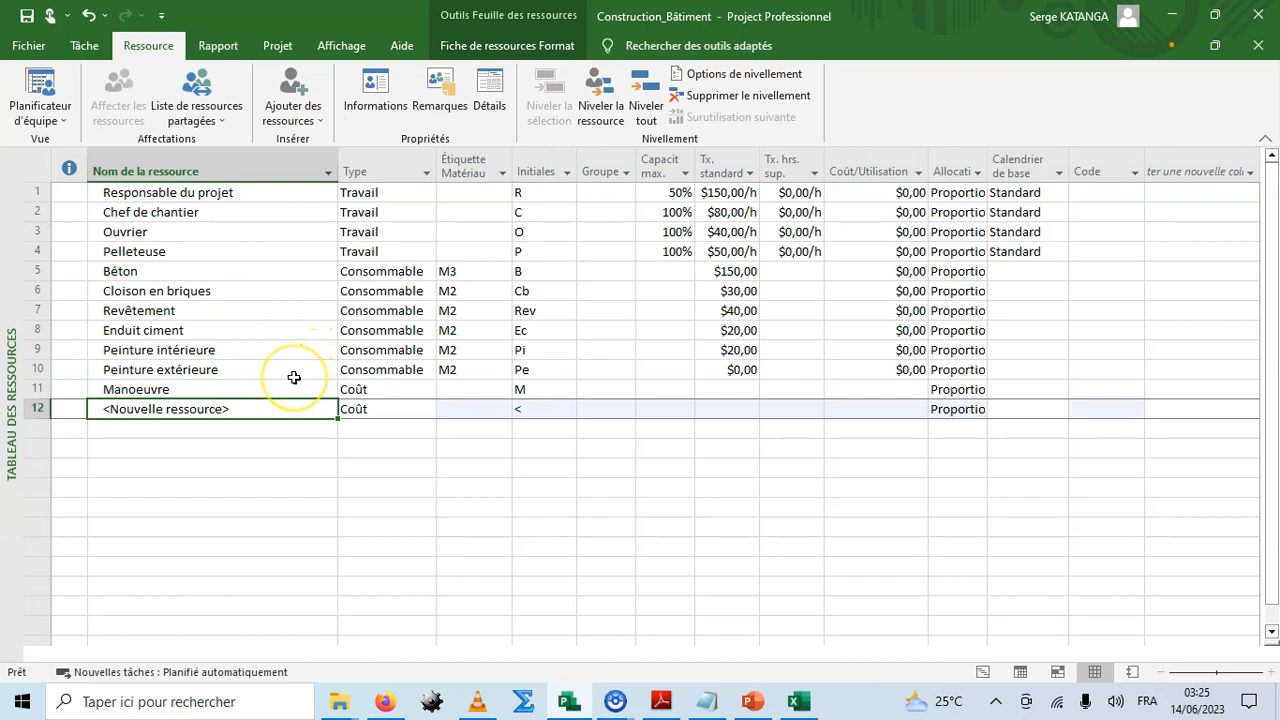
{"action": "type", "text": "Electricien"}
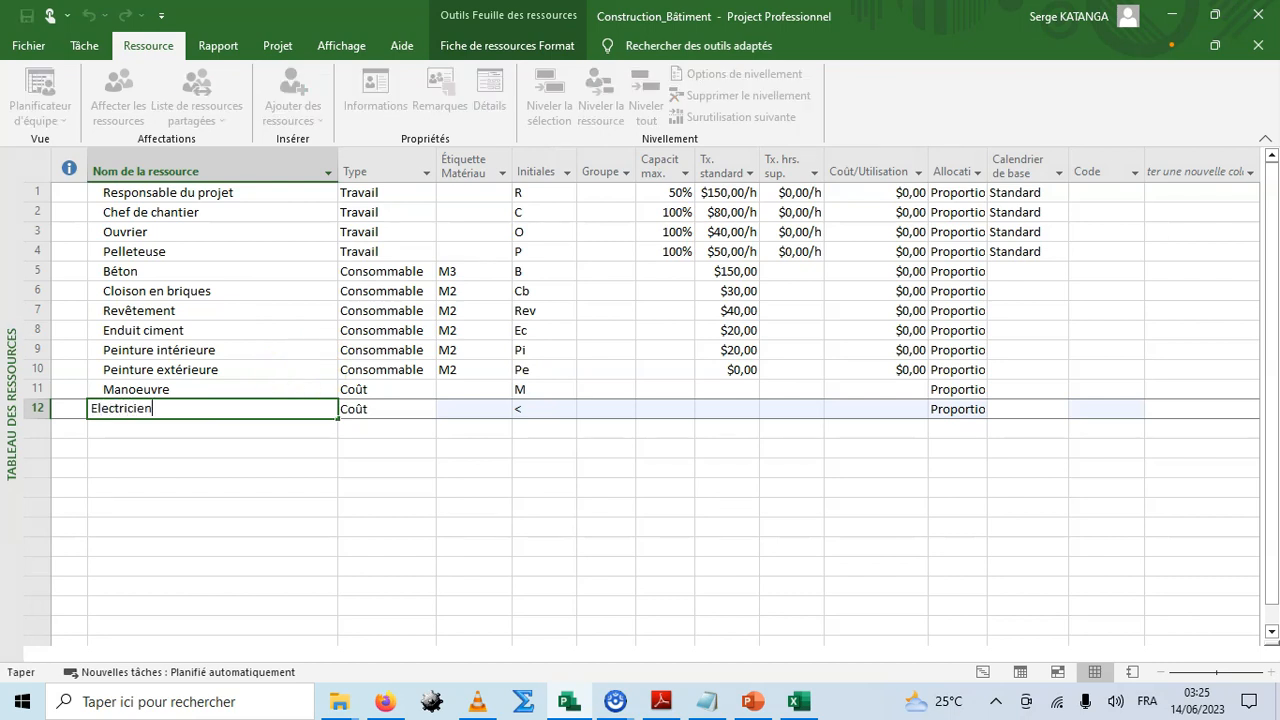
{"action": "key", "text": "Tab"}
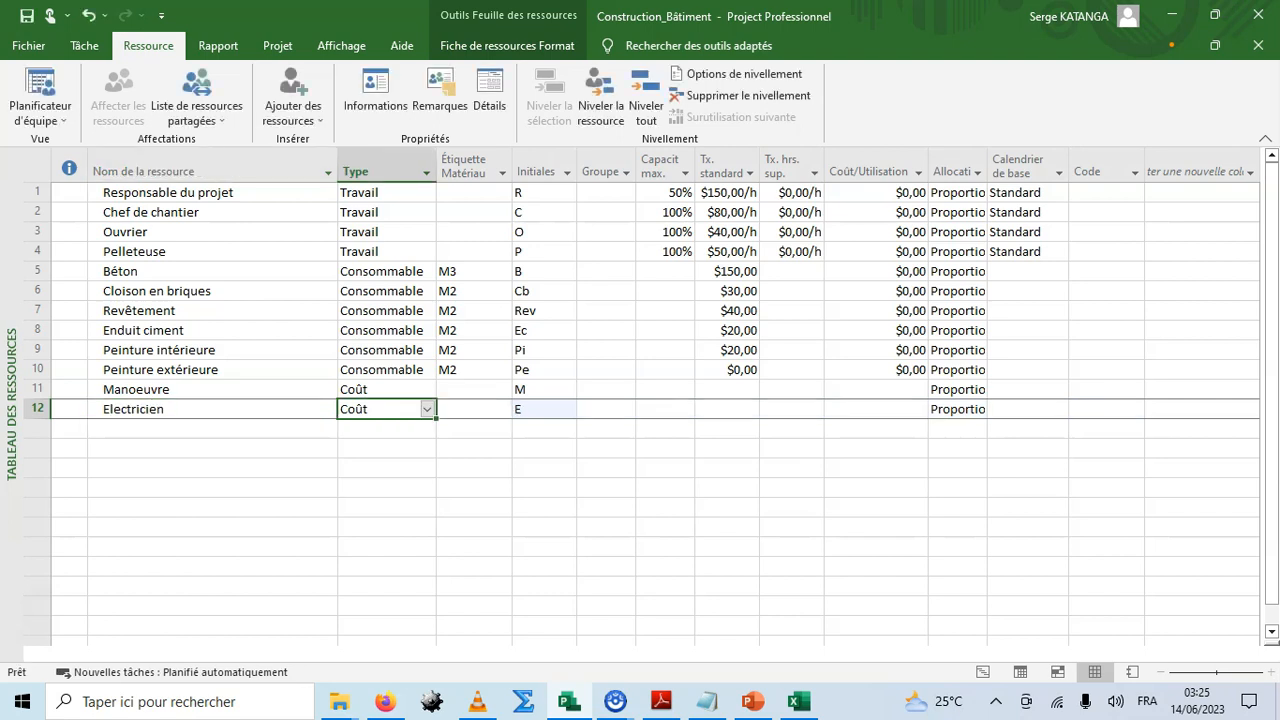
{"action": "left_click", "coordinate": [535, 412]}
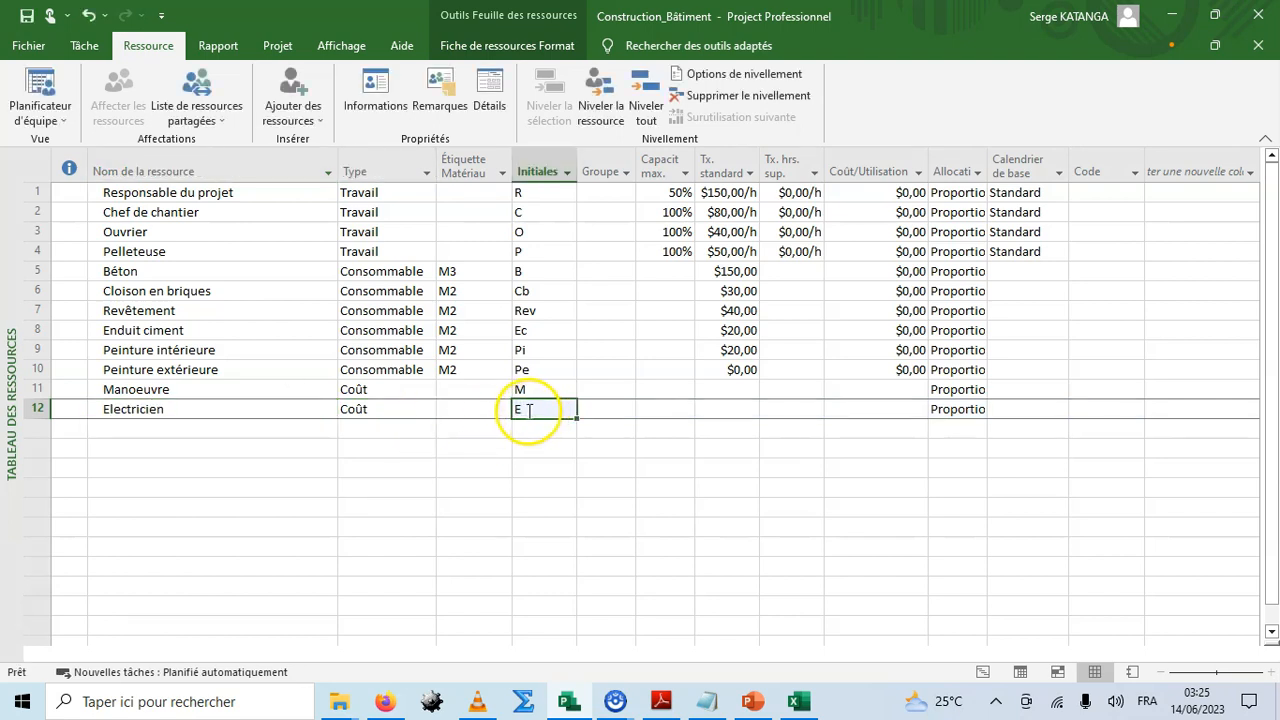
{"action": "left_click", "coordinate": [518, 409]}
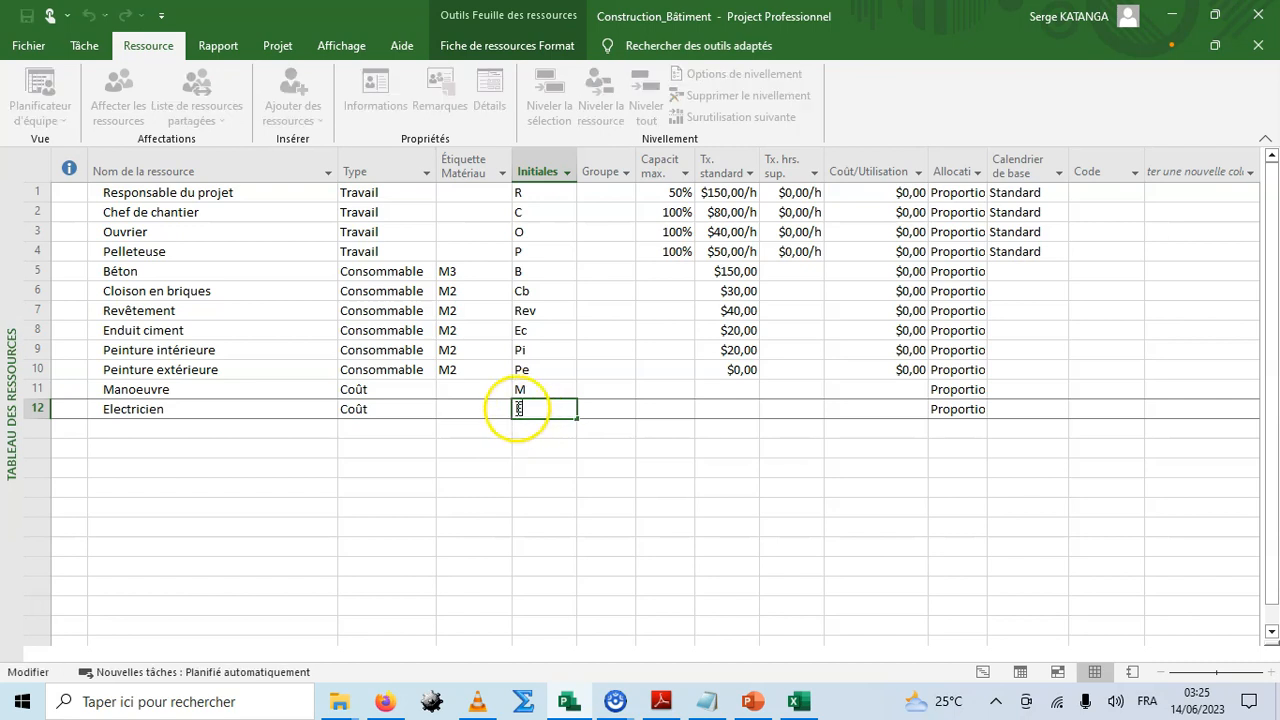
{"action": "left_click", "coordinate": [542, 425]}
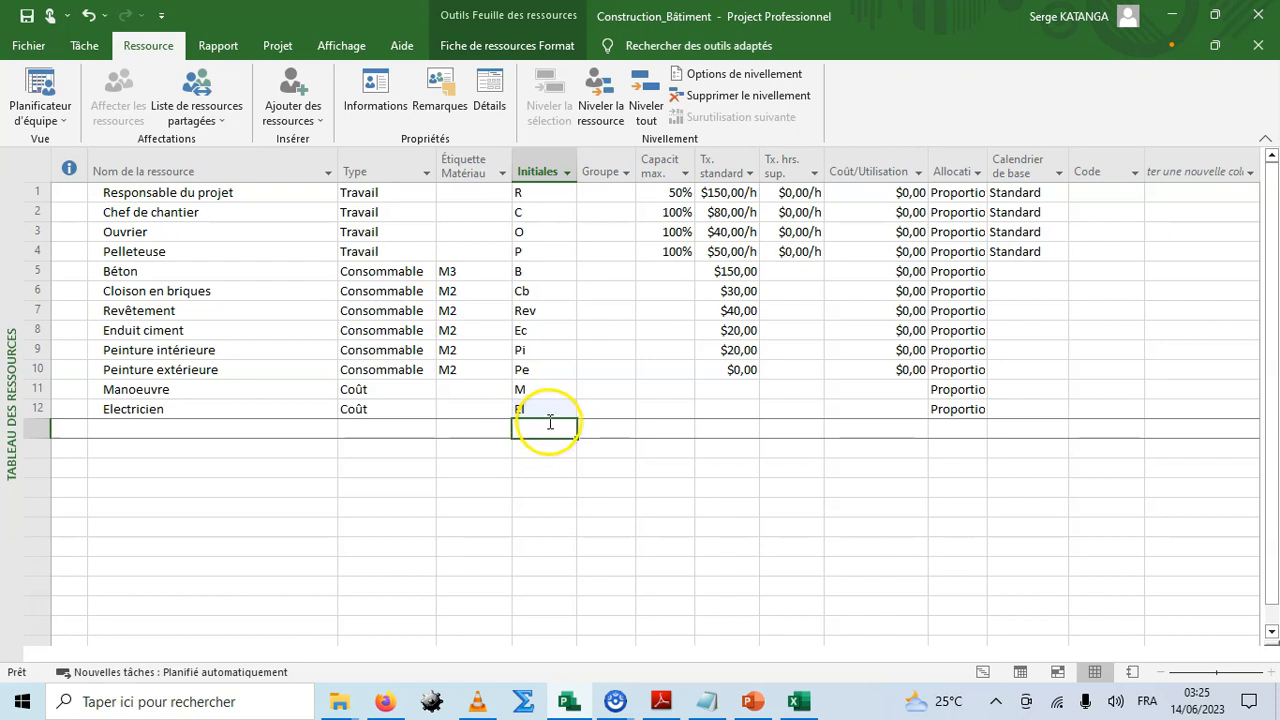
Add the resource Plombier as a cost resource with initials Pl.
{"action": "left_click", "coordinate": [171, 432]}
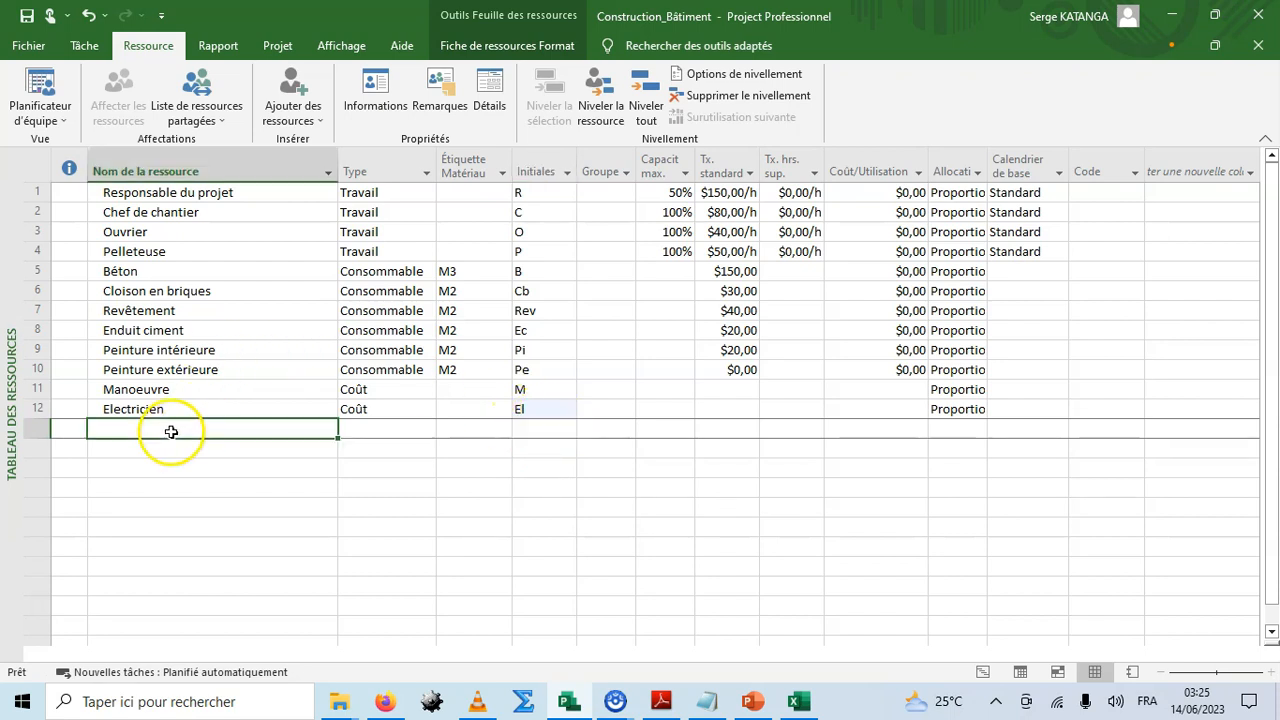
{"action": "type", "text": "Plomb"}
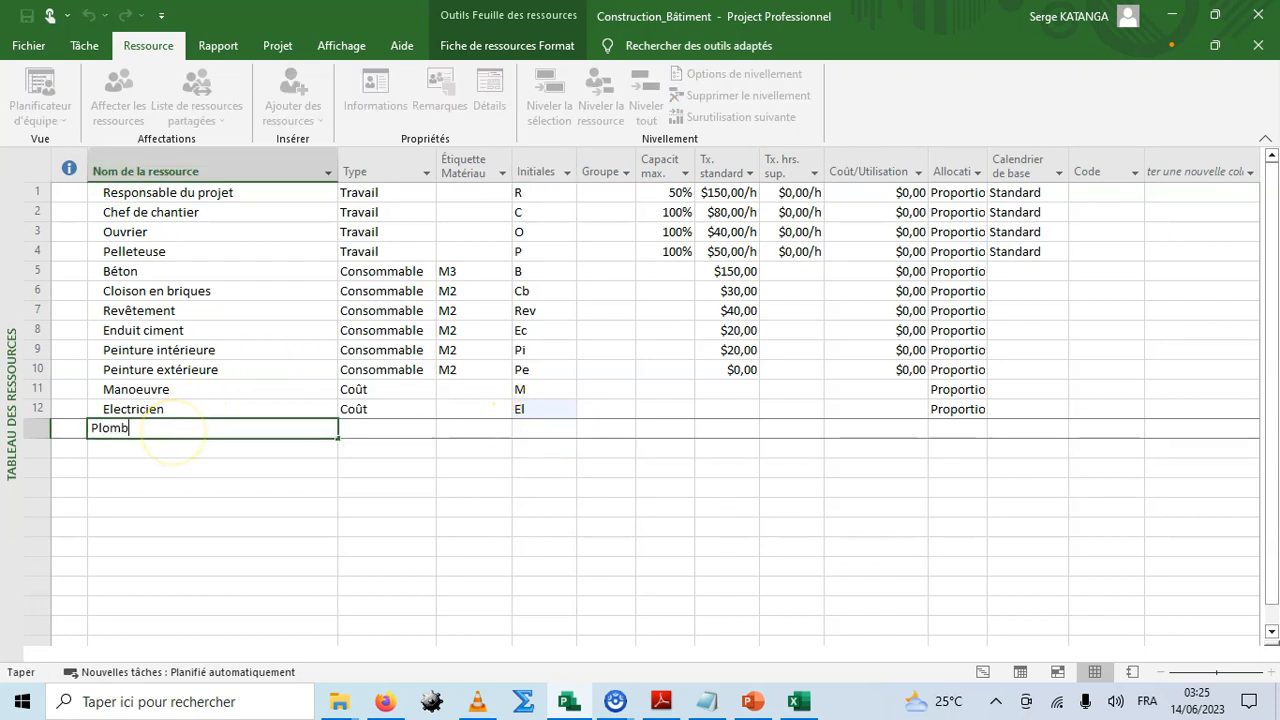
{"action": "type", "text": "ier"}
{"action": "key", "text": "Tab"}
{"action": "left_click", "coordinate": [430, 430]}
{"action": "left_click", "coordinate": [390, 475]}
{"action": "left_click", "coordinate": [532, 432]}
{"action": "type", "text": "Pl"}
Add the resource Charpentier as a cost resource with initials Ch.
{"action": "left_click", "coordinate": [182, 450]}
{"action": "type", "text": "Charpentier"}
{"action": "key", "text": "Tab"}
{"action": "left_click", "coordinate": [430, 450]}
{"action": "left_click", "coordinate": [352, 467]}
{"action": "left_click", "coordinate": [532, 450]}
{"action": "type", "text": "Ch"}
Add the resource Ajusteur as a cost resource.
{"action": "left_click", "coordinate": [133, 468]}
{"action": "type", "text": "Ajusteur"}
{"action": "key", "text": "Tab"}
{"action": "left_click", "coordinate": [430, 469]}
{"action": "left_click", "coordinate": [392, 513]}
Add the resource Peintre as a cost resource with initials Pt.
{"action": "left_click", "coordinate": [149, 488]}
{"action": "type", "text": "Peint"}
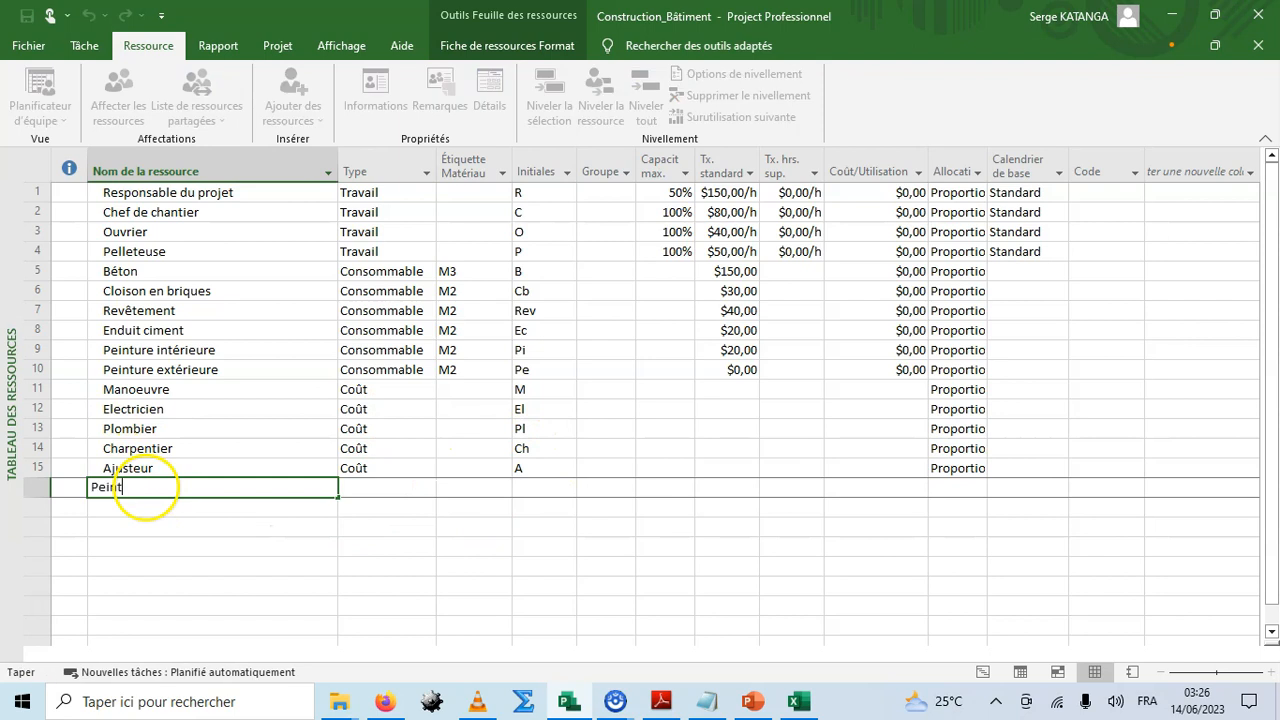
{"action": "type", "text": "re"}
{"action": "key", "text": "Tab"}
{"action": "left_click", "coordinate": [429, 488]}
{"action": "left_click", "coordinate": [394, 532]}
{"action": "left_click", "coordinate": [534, 488]}
{"action": "left_click", "coordinate": [534, 488]}
{"action": "type", "text": "t"}
{"action": "left_click", "coordinate": [426, 530]}
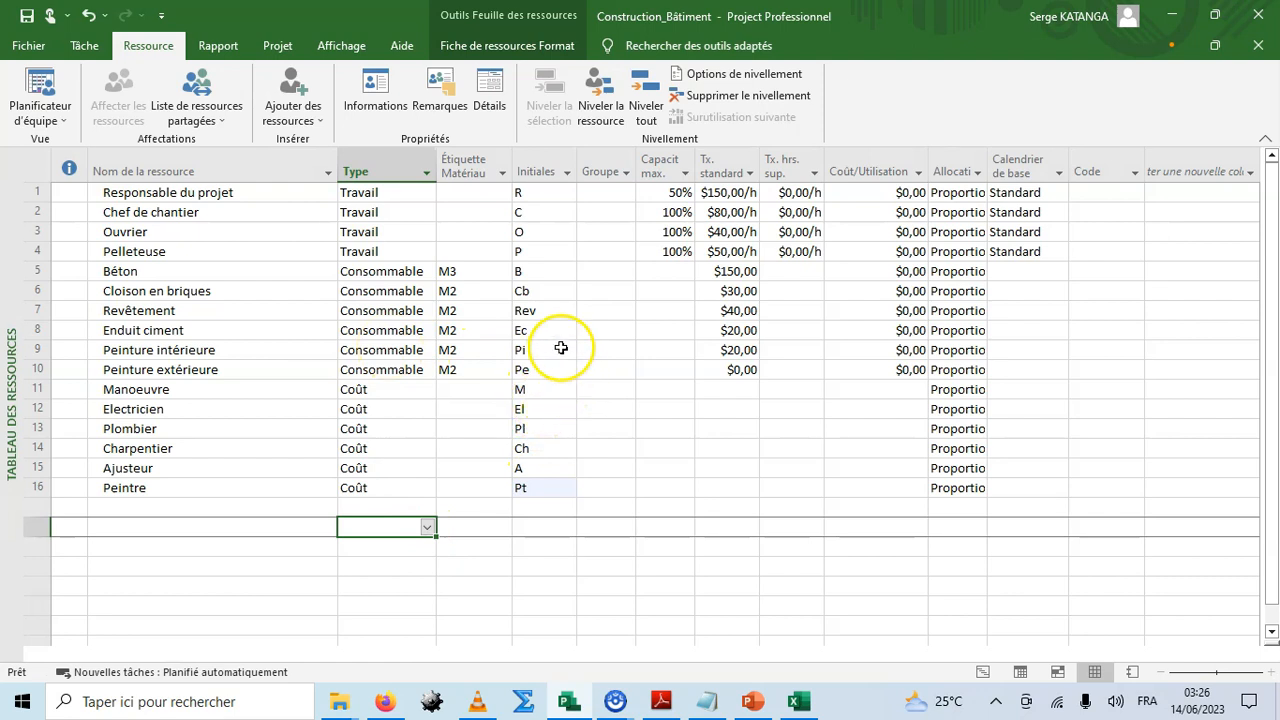
Raise the Ouvrier's maximum capacity to 500%.
{"action": "left_click", "coordinate": [405, 468]}
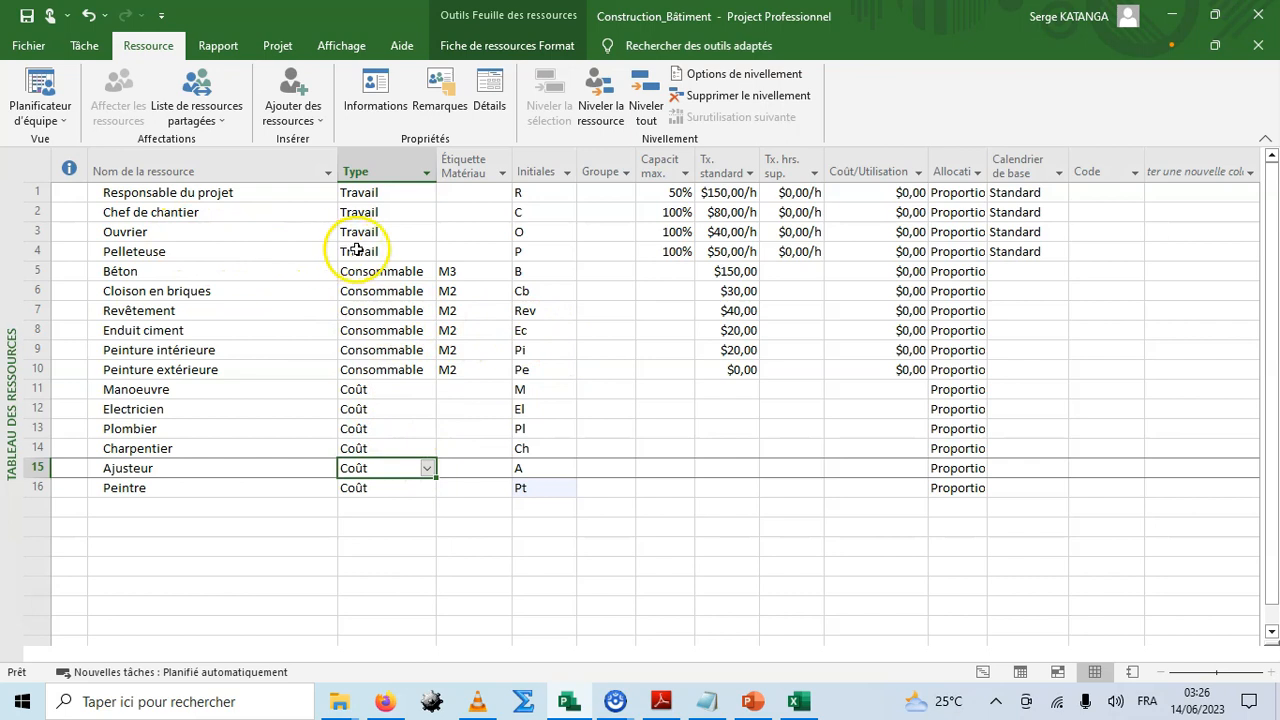
{"action": "left_click", "coordinate": [662, 231]}
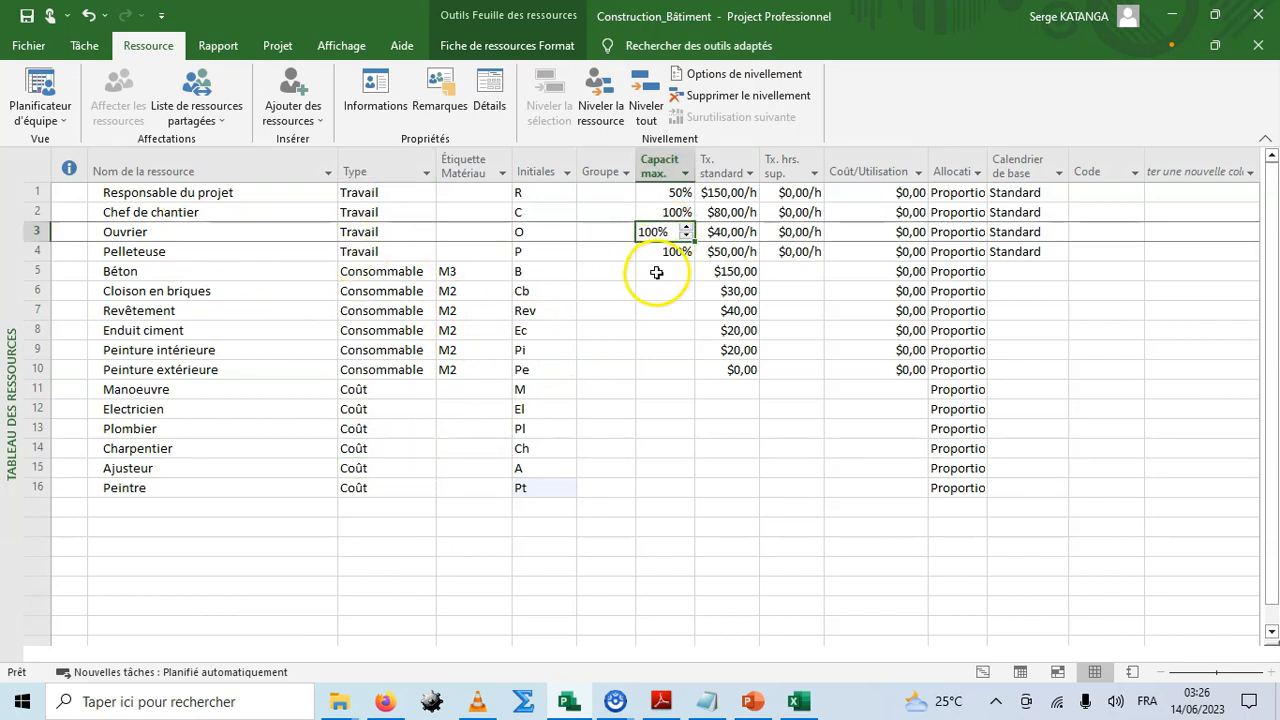
{"action": "left_click", "coordinate": [686, 228]}
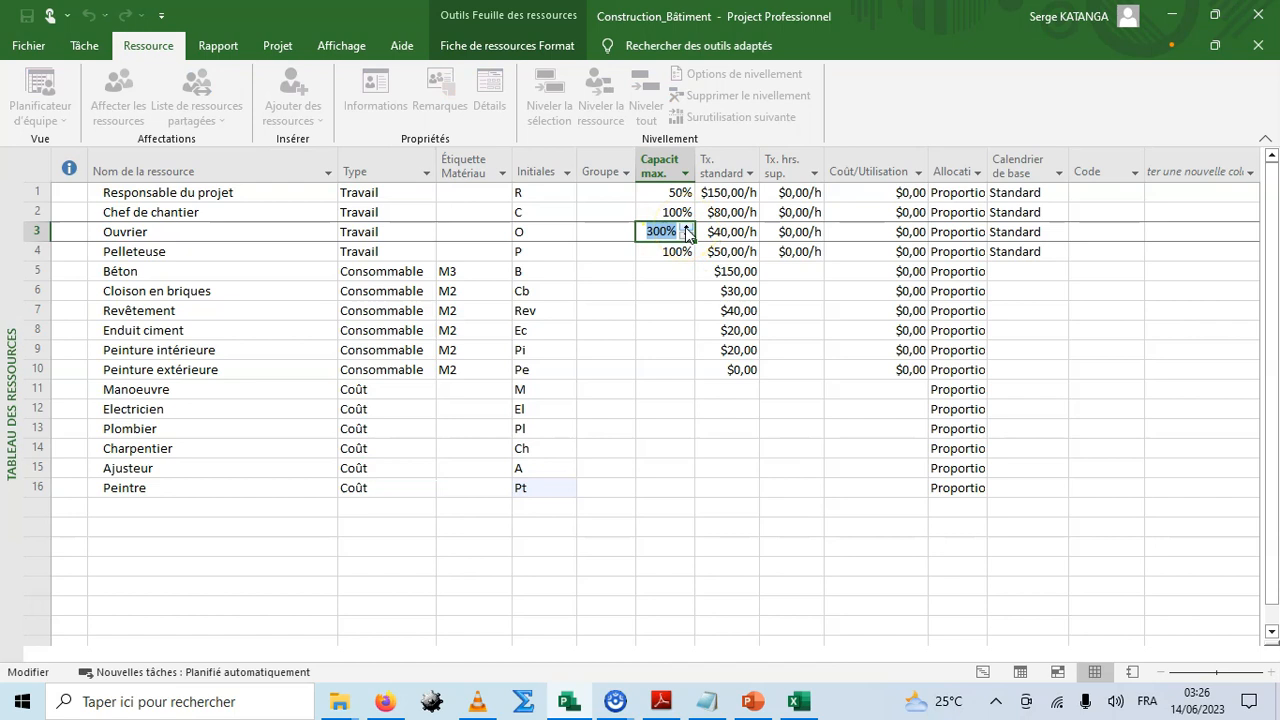
{"action": "left_click", "coordinate": [687, 230]}
{"action": "left_click", "coordinate": [687, 230]}
{"action": "left_click", "coordinate": [687, 230]}
{"action": "left_click", "coordinate": [655, 268]}
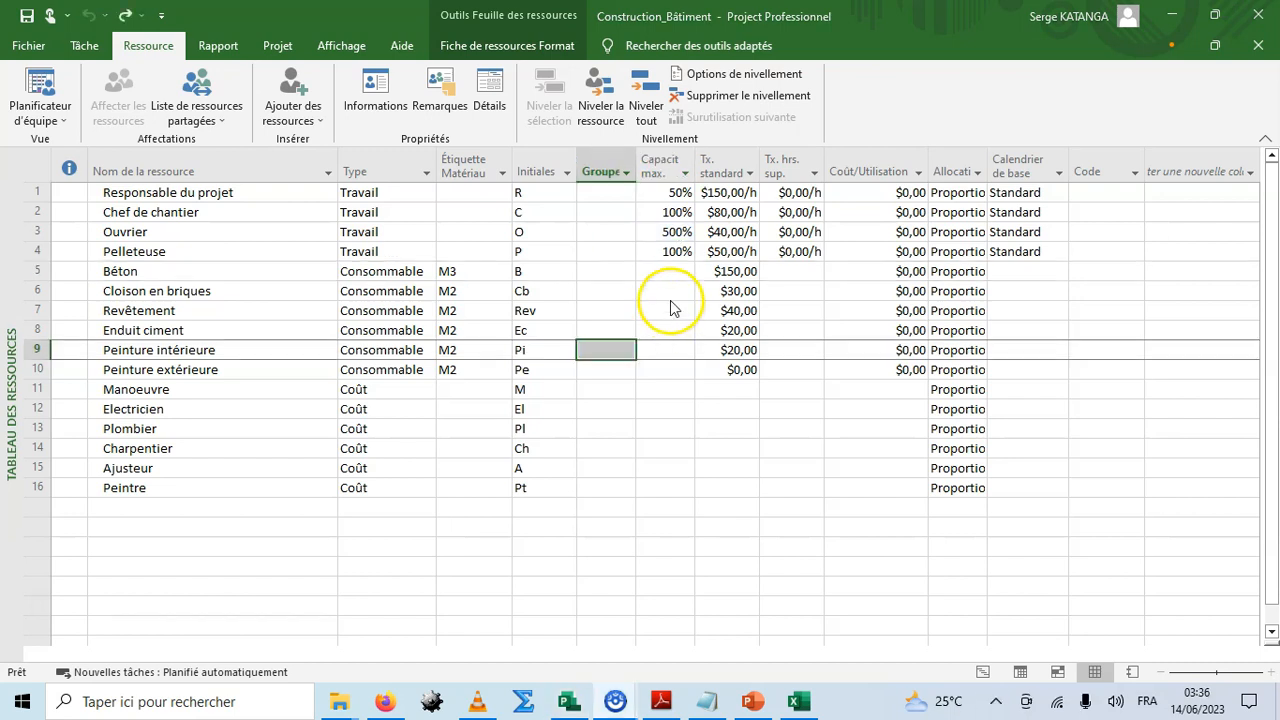
{"action": "left_click", "coordinate": [668, 291]}
Set the Ouvrier's maximum capacity back to 100%.
{"action": "left_click", "coordinate": [666, 231]}
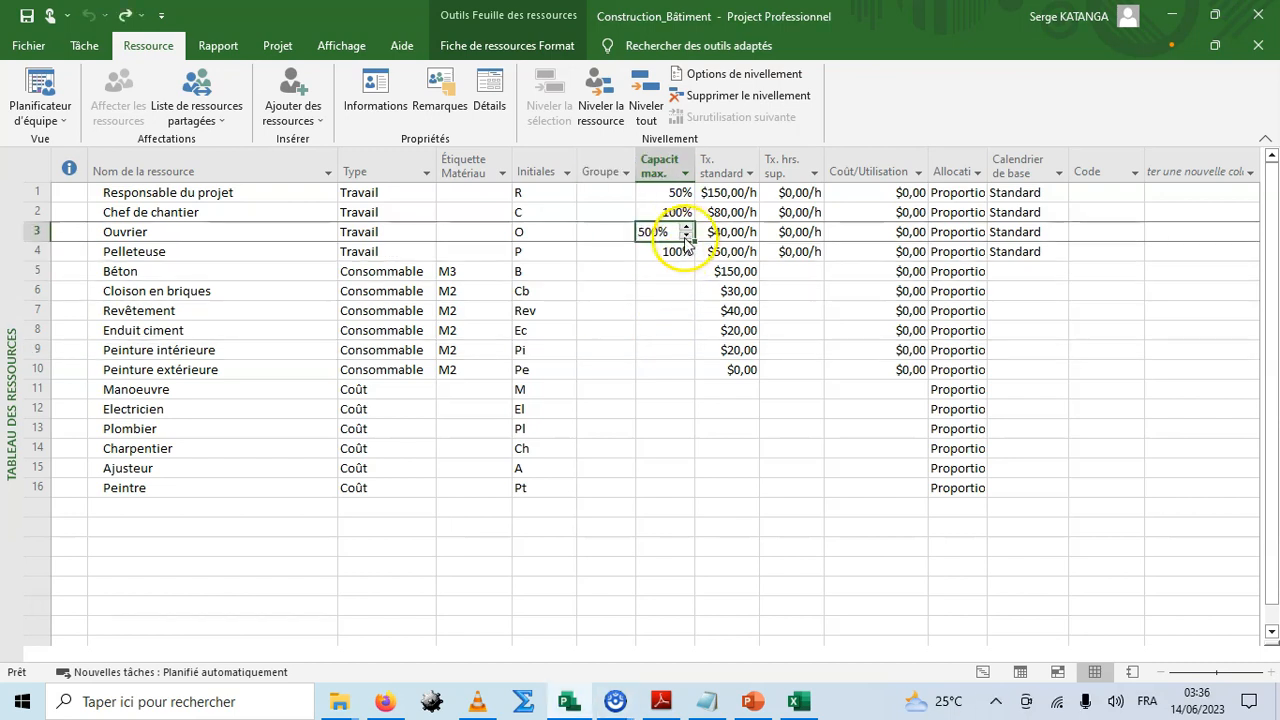
{"action": "left_click", "coordinate": [686, 236]}
{"action": "left_click", "coordinate": [686, 236]}
{"action": "left_click", "coordinate": [686, 236]}
{"action": "left_click", "coordinate": [686, 236]}
{"action": "left_click", "coordinate": [686, 236]}
{"action": "left_click", "coordinate": [686, 236]}
{"action": "left_click", "coordinate": [686, 236]}
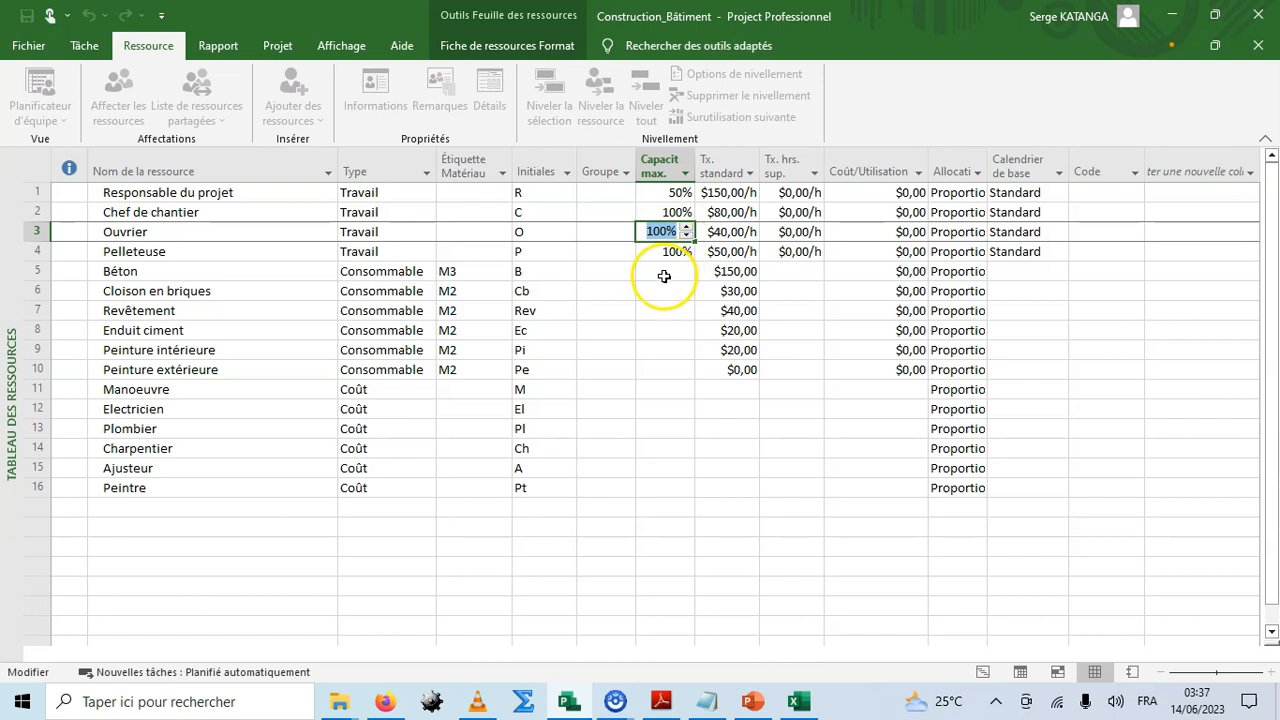
{"action": "left_click", "coordinate": [664, 274]}
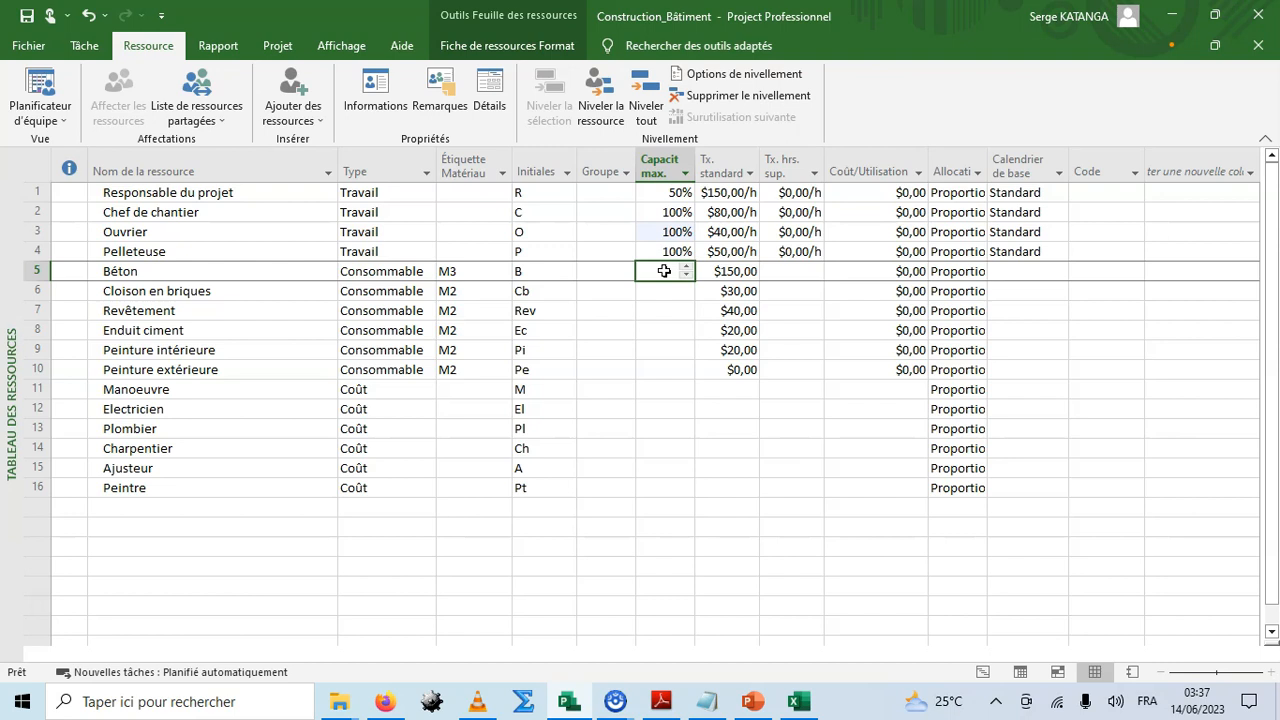
Switch to the Gantt chart view and insert a Travail column into the task table.
{"action": "left_click", "coordinate": [610, 251]}
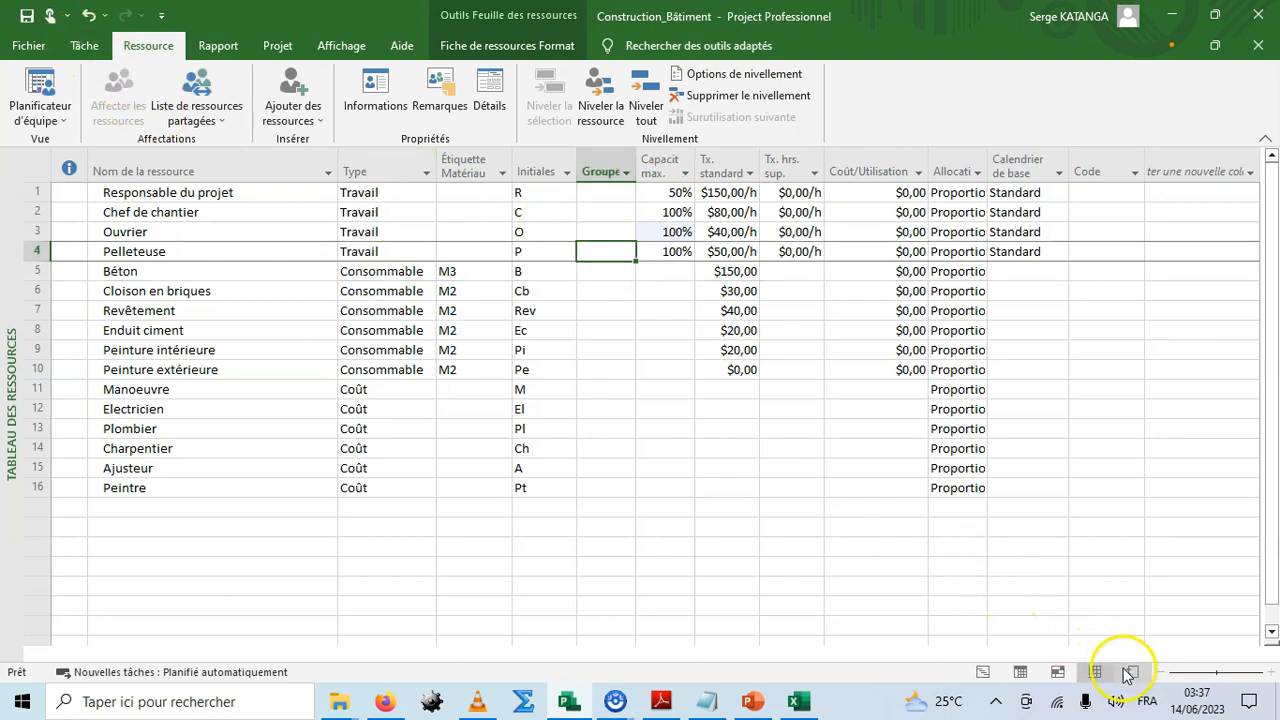
{"action": "left_click", "coordinate": [983, 674]}
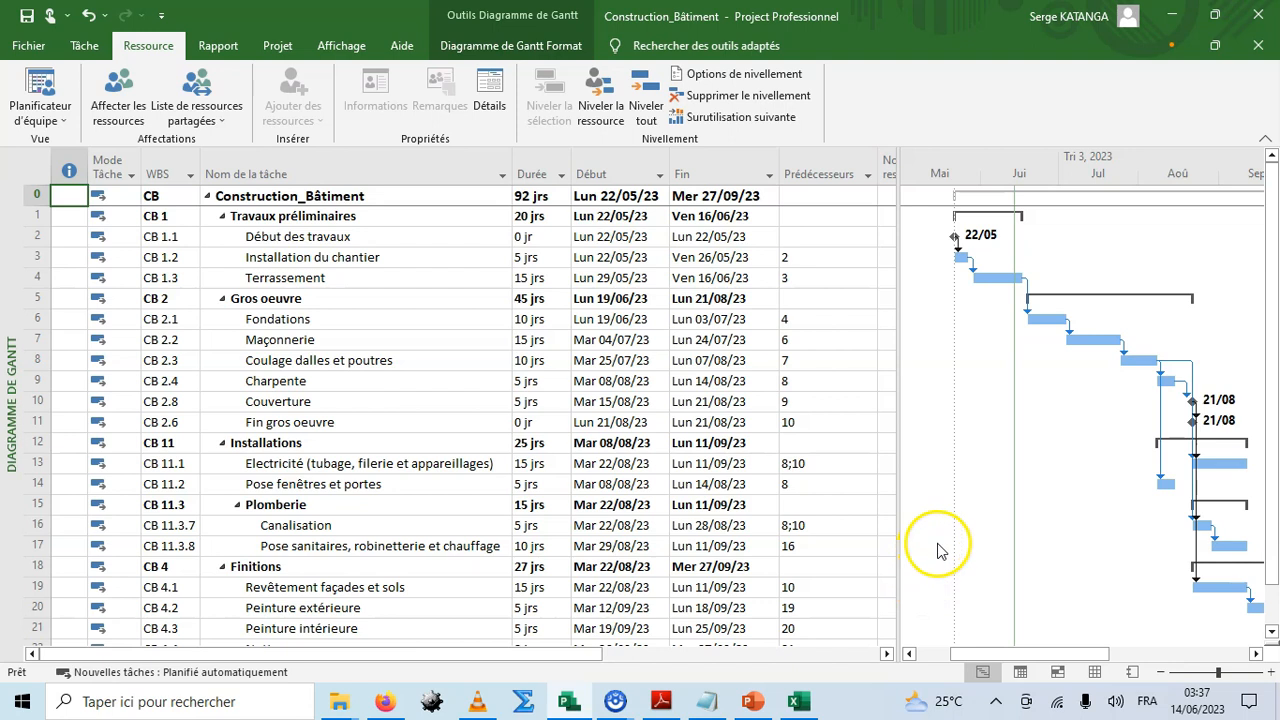
{"action": "left_click_drag", "start_coordinate": [899, 157], "coordinate": [1148, 165]}
{"action": "left_click", "coordinate": [1028, 170]}
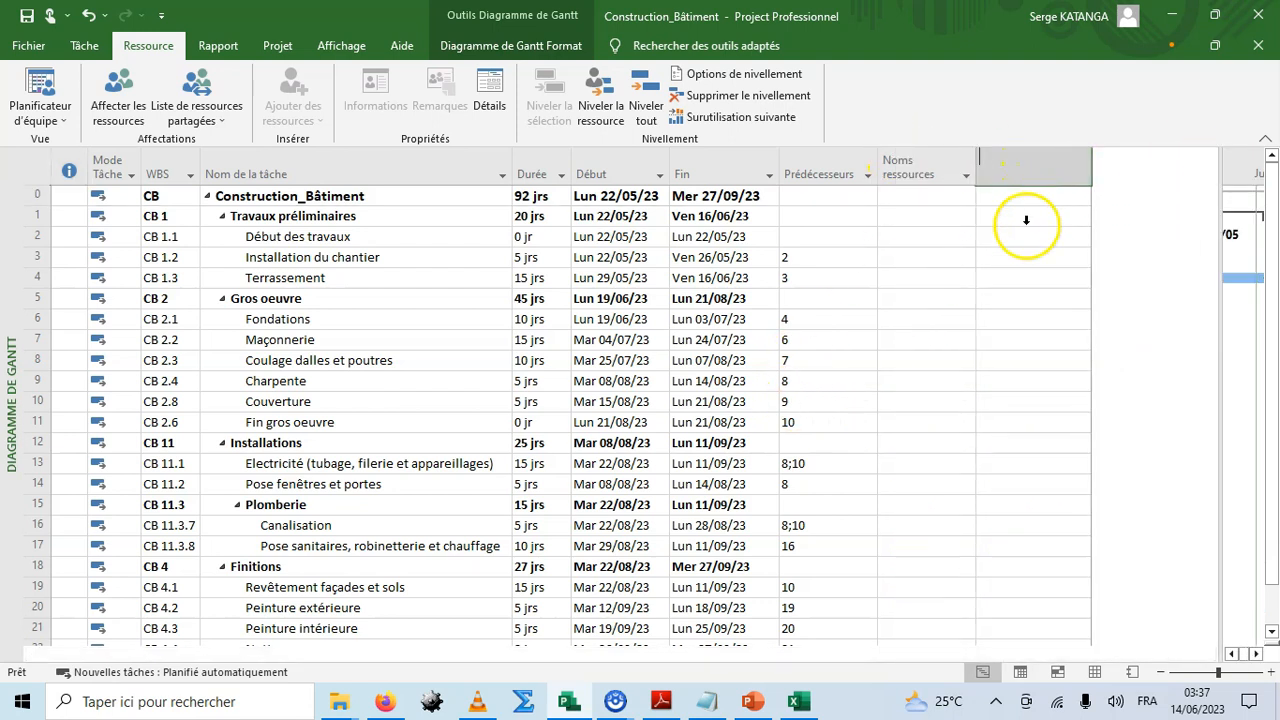
{"action": "left_click_drag", "start_coordinate": [1213, 226], "coordinate": [1229, 590]}
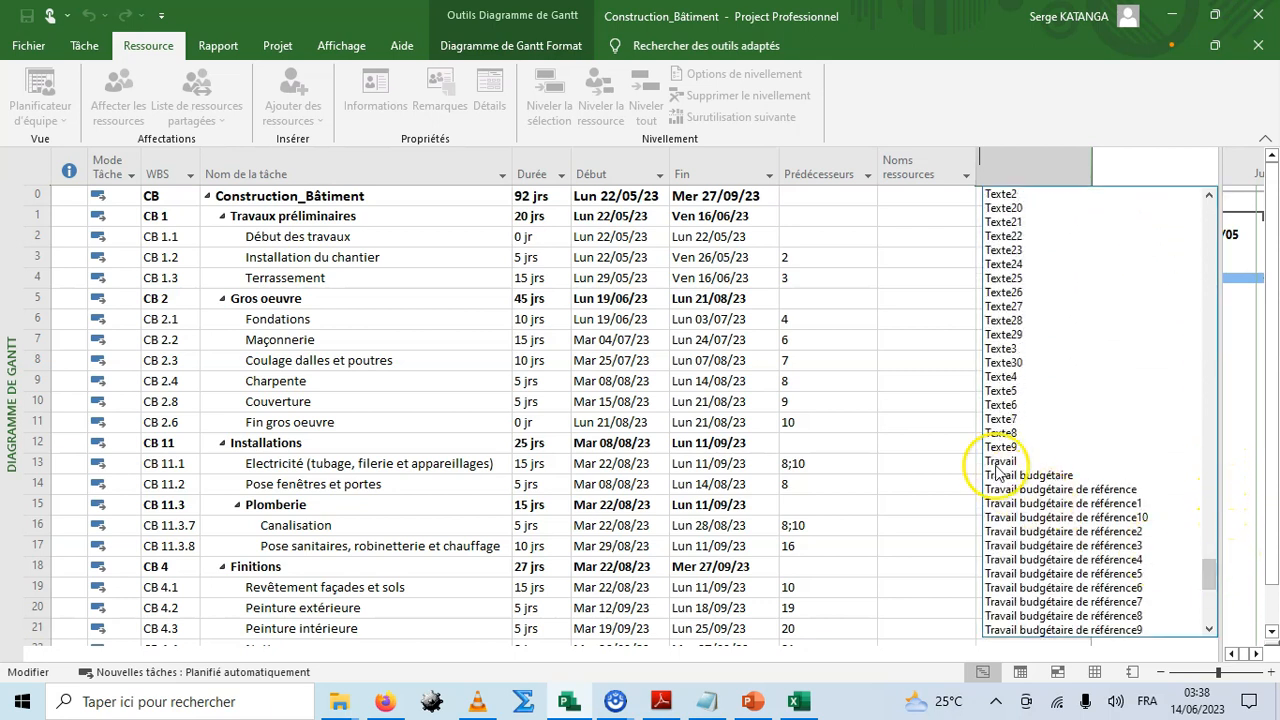
{"action": "left_click", "coordinate": [997, 463]}
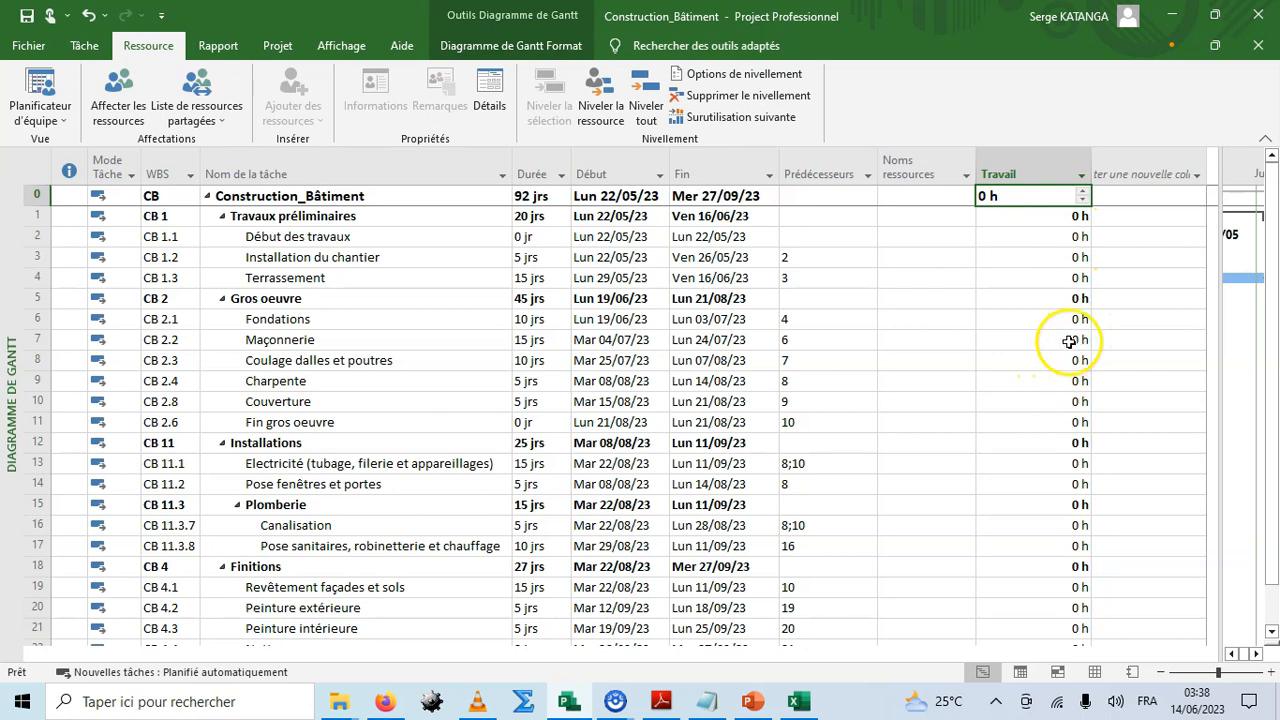
Set the work of the Installation du chantier task to 20 h.
{"action": "left_click", "coordinate": [1058, 258]}
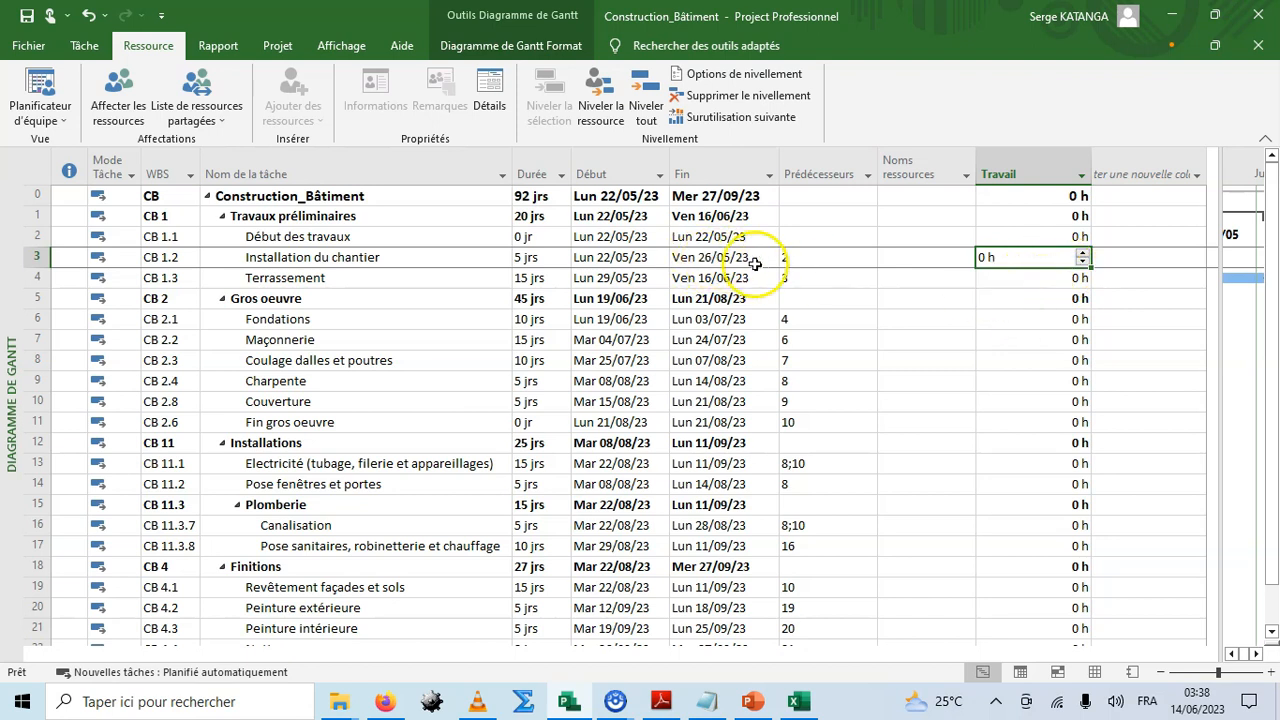
{"action": "left_click", "coordinate": [1081, 253]}
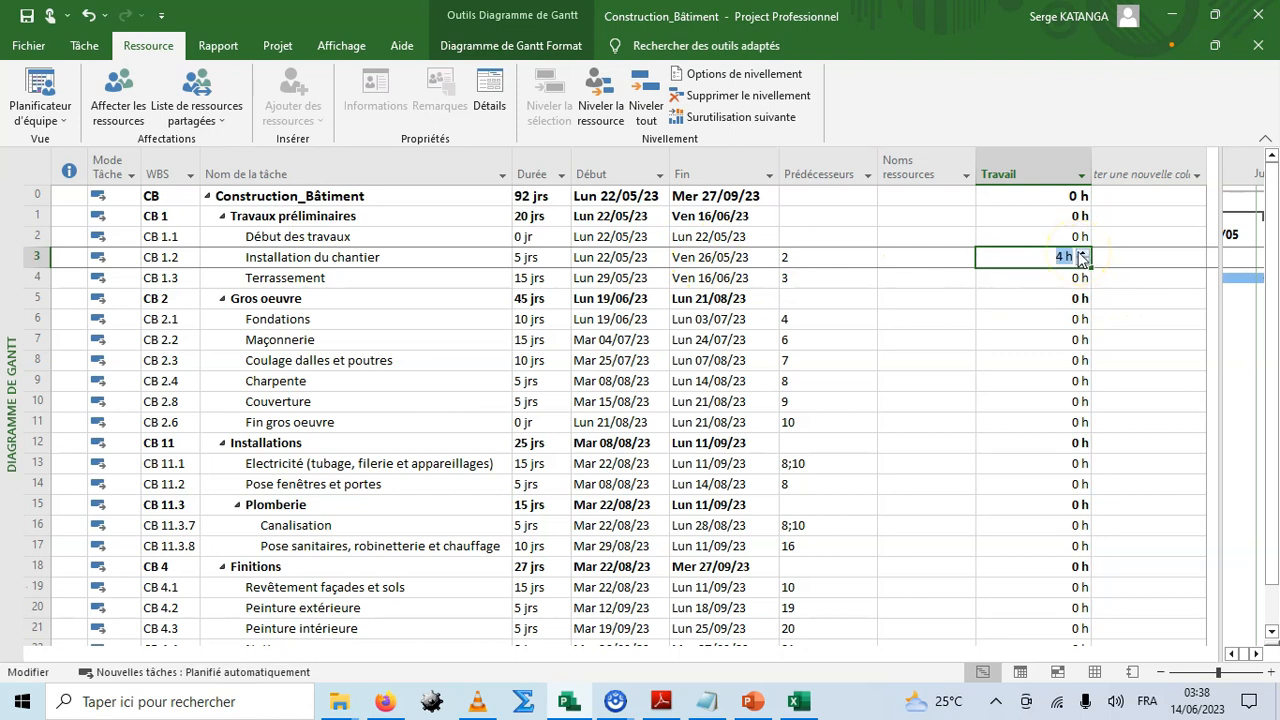
{"action": "left_click", "coordinate": [1081, 253]}
{"action": "left_click", "coordinate": [1081, 253]}
{"action": "left_click", "coordinate": [1081, 253]}
{"action": "left_click", "coordinate": [1081, 253]}
{"action": "left_click", "coordinate": [1081, 253]}
{"action": "left_click", "coordinate": [1081, 253]}
{"action": "left_click", "coordinate": [1081, 253]}
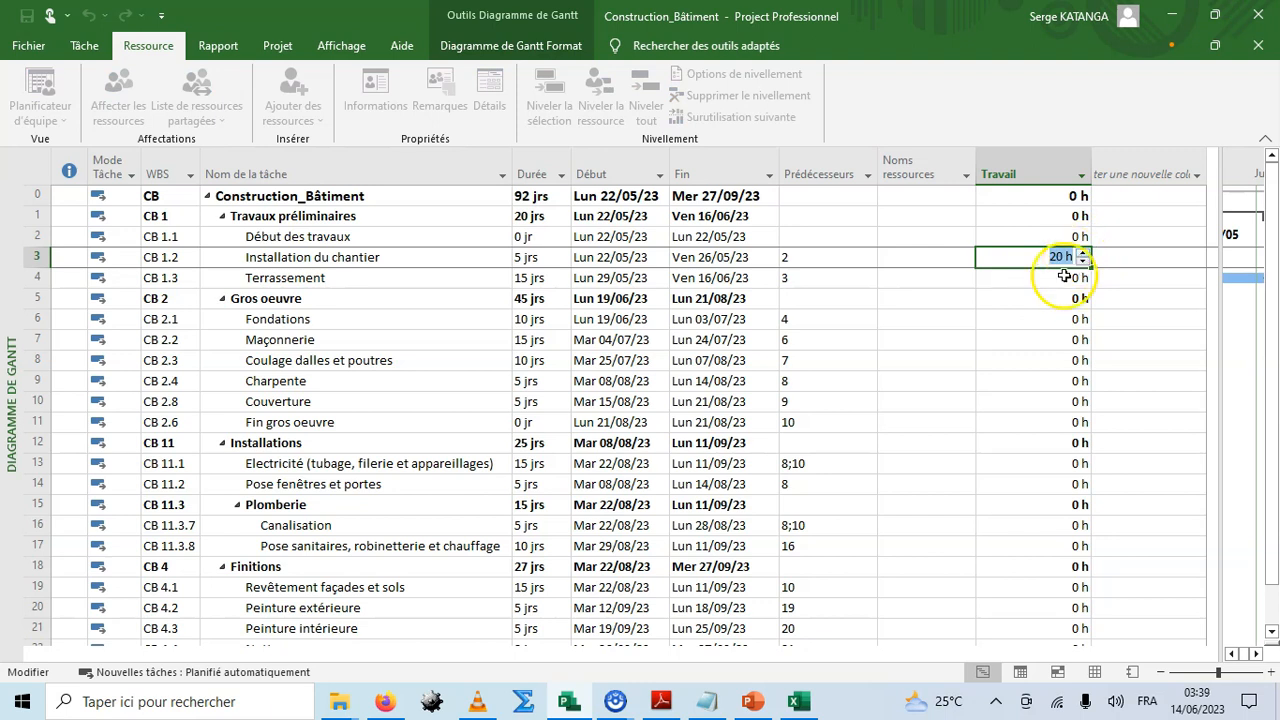
{"action": "left_click", "coordinate": [1038, 293]}
{"action": "left_click", "coordinate": [1011, 319]}
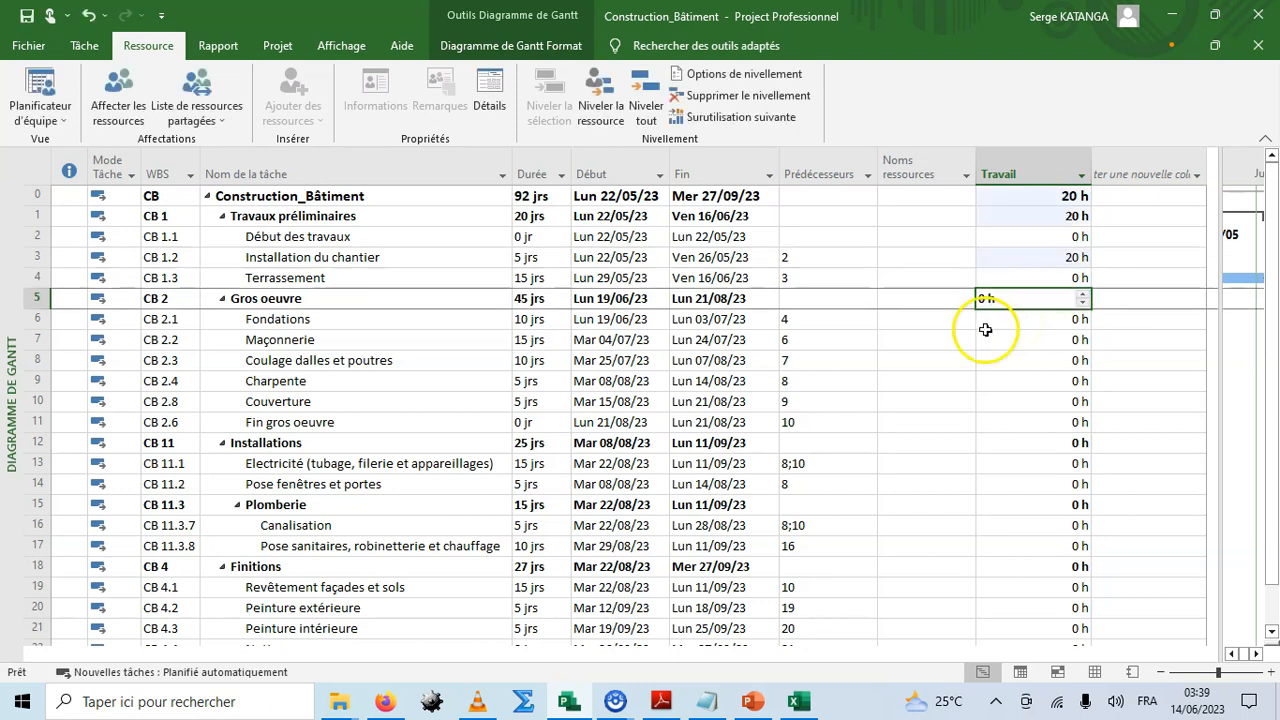
{"action": "left_click", "coordinate": [1012, 259]}
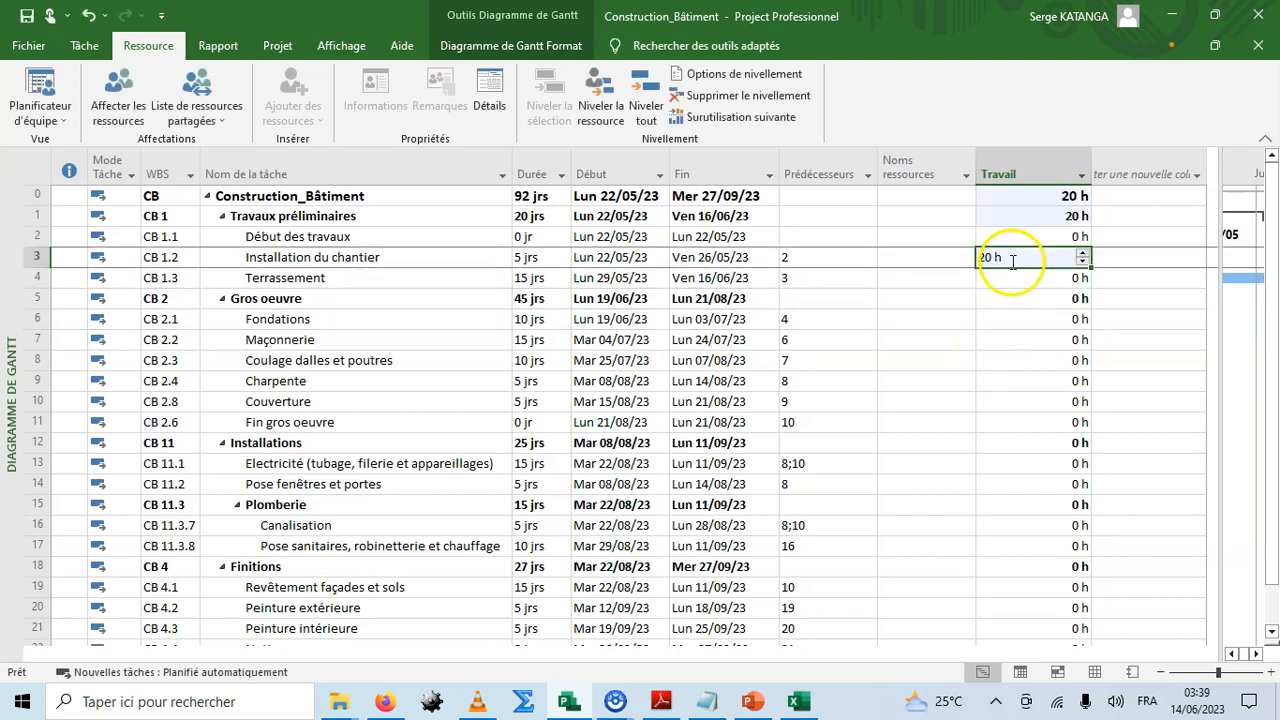
{"action": "left_click", "coordinate": [994, 360]}
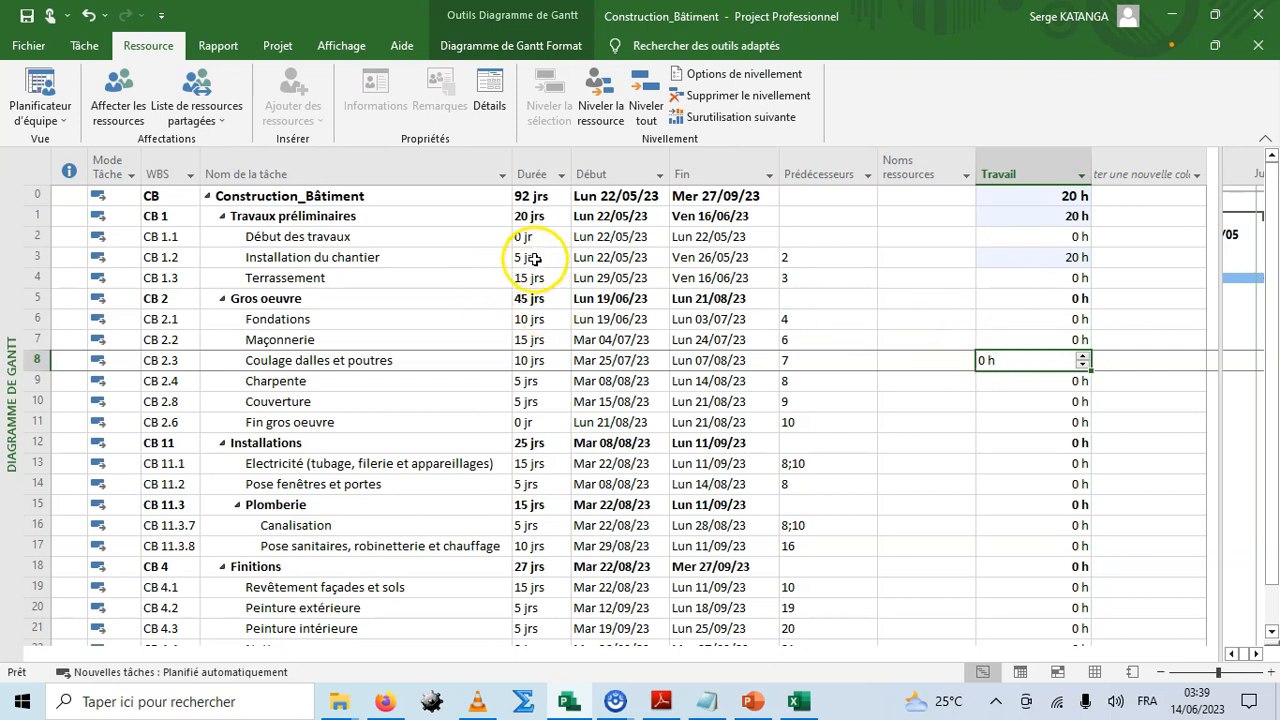
{"action": "left_click", "coordinate": [1036, 257]}
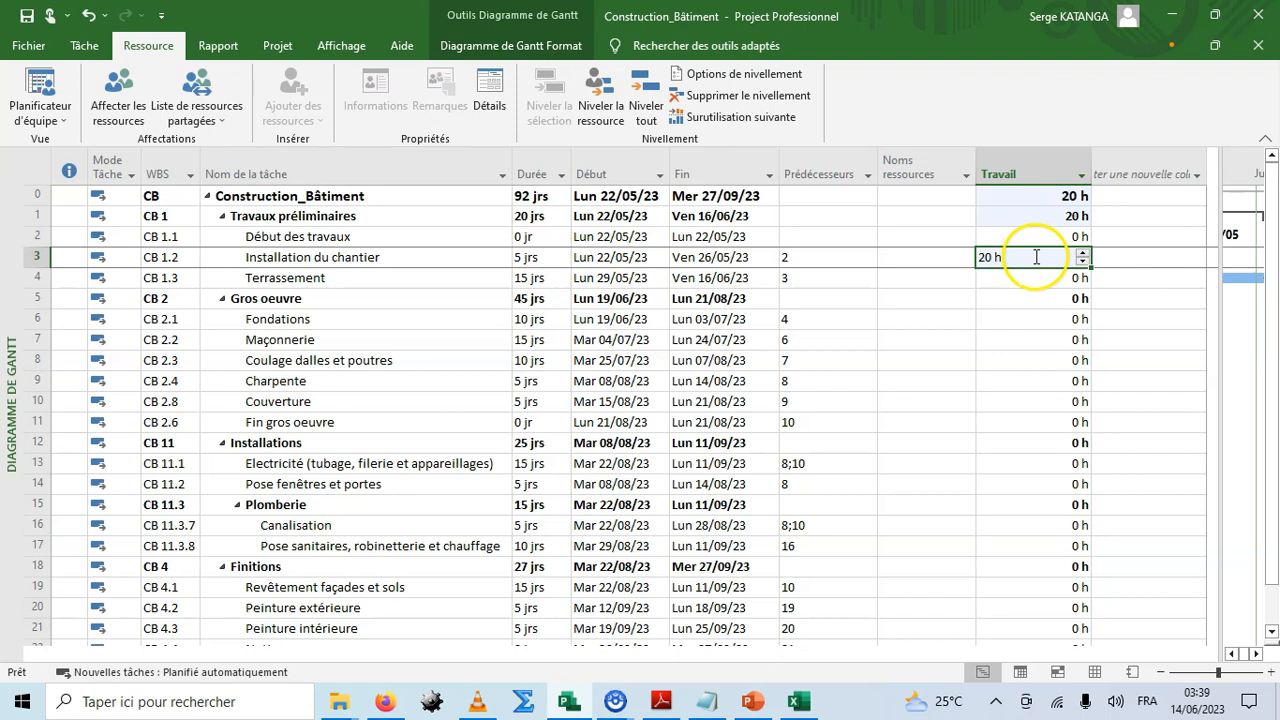
{"action": "left_click", "coordinate": [934, 298]}
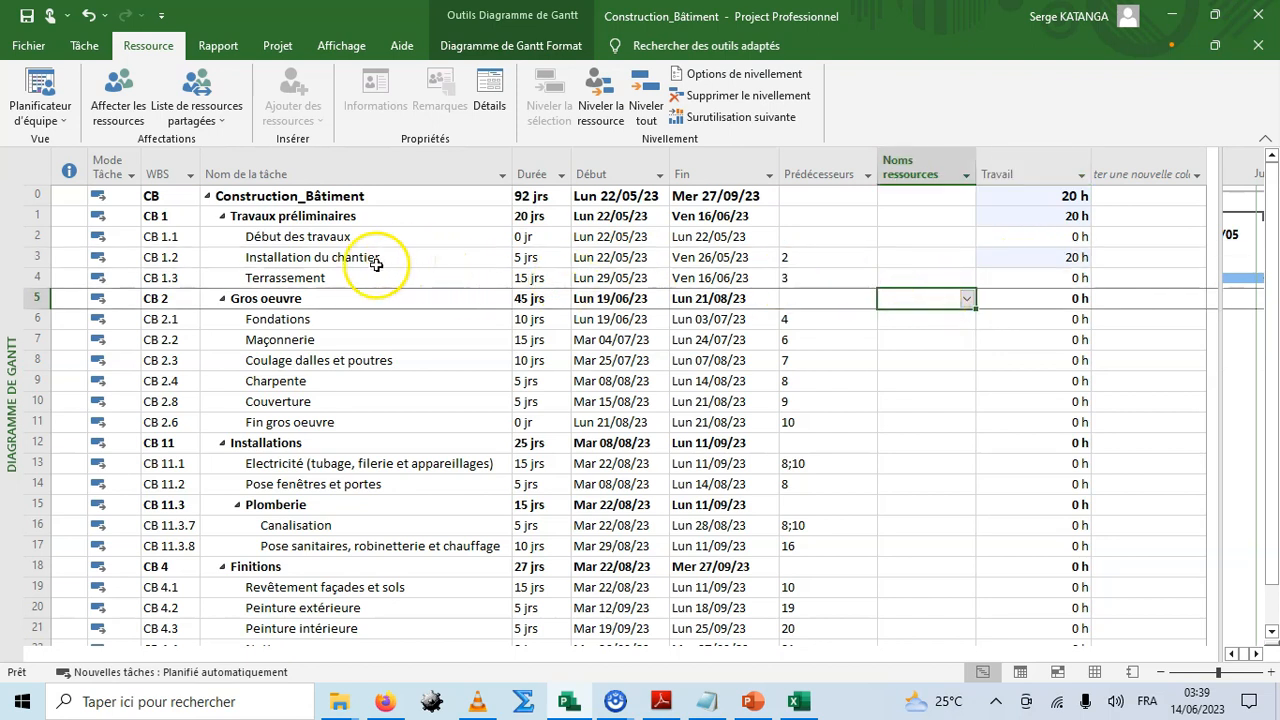
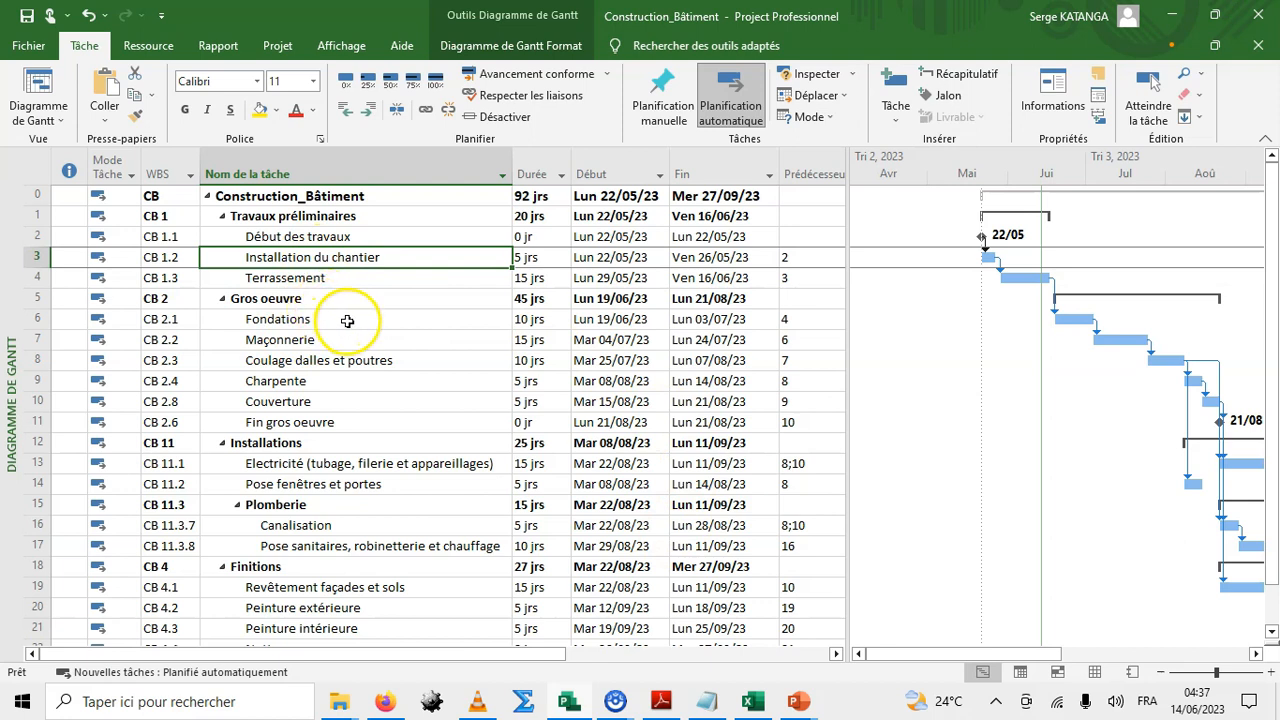
Open the task information for Installation du chantier and assign the Responsable du projet and Chef de chantier resources.
{"action": "left_click", "coordinate": [1055, 98]}
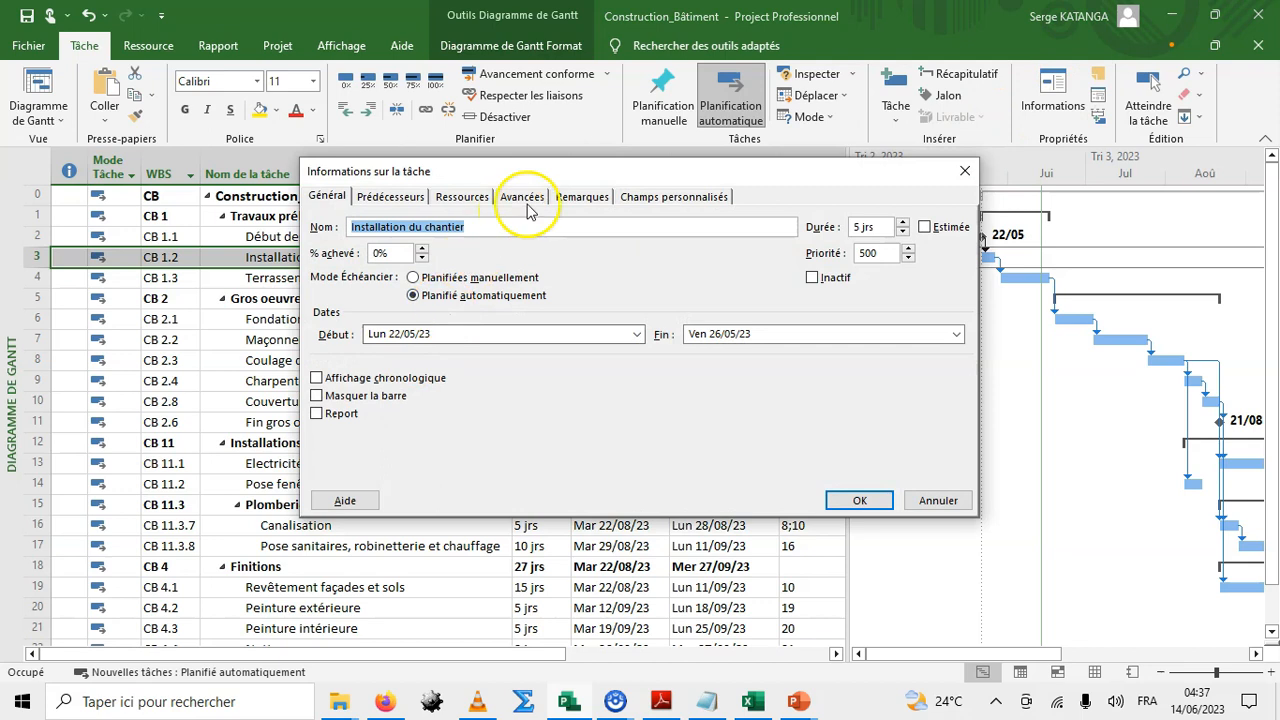
{"action": "left_click", "coordinate": [447, 200]}
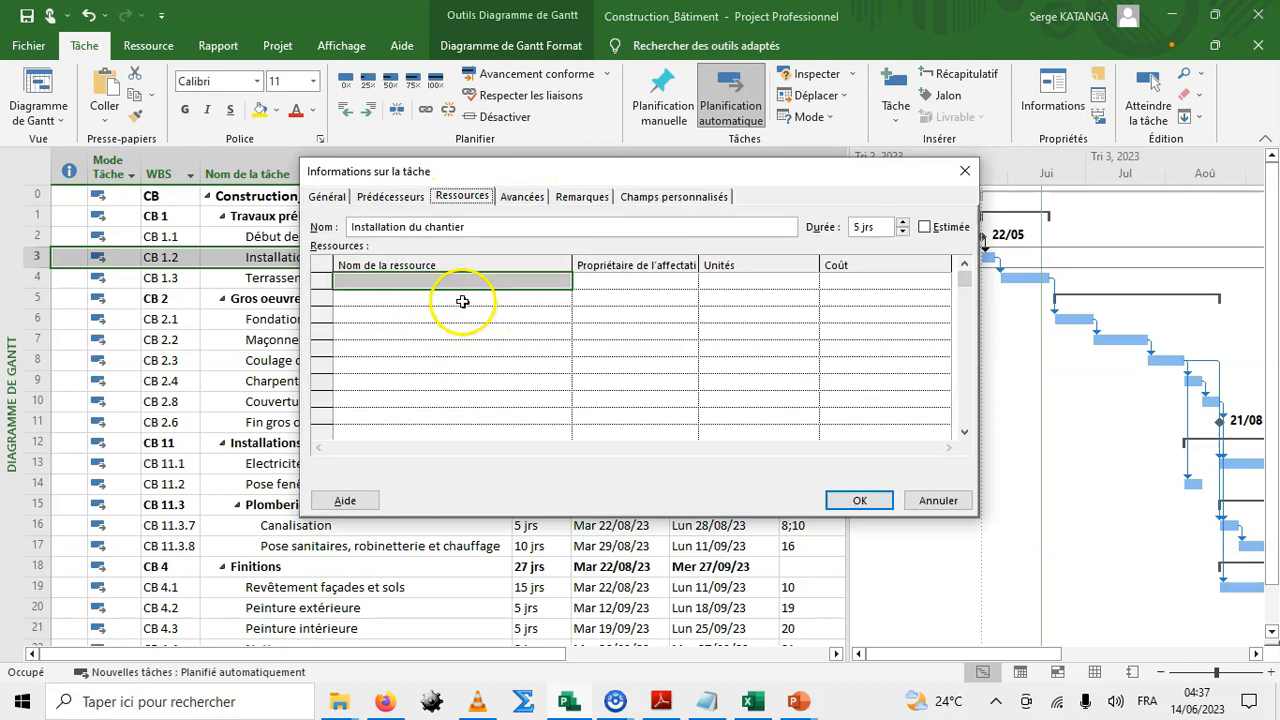
{"action": "left_click", "coordinate": [460, 296]}
{"action": "left_click", "coordinate": [454, 279]}
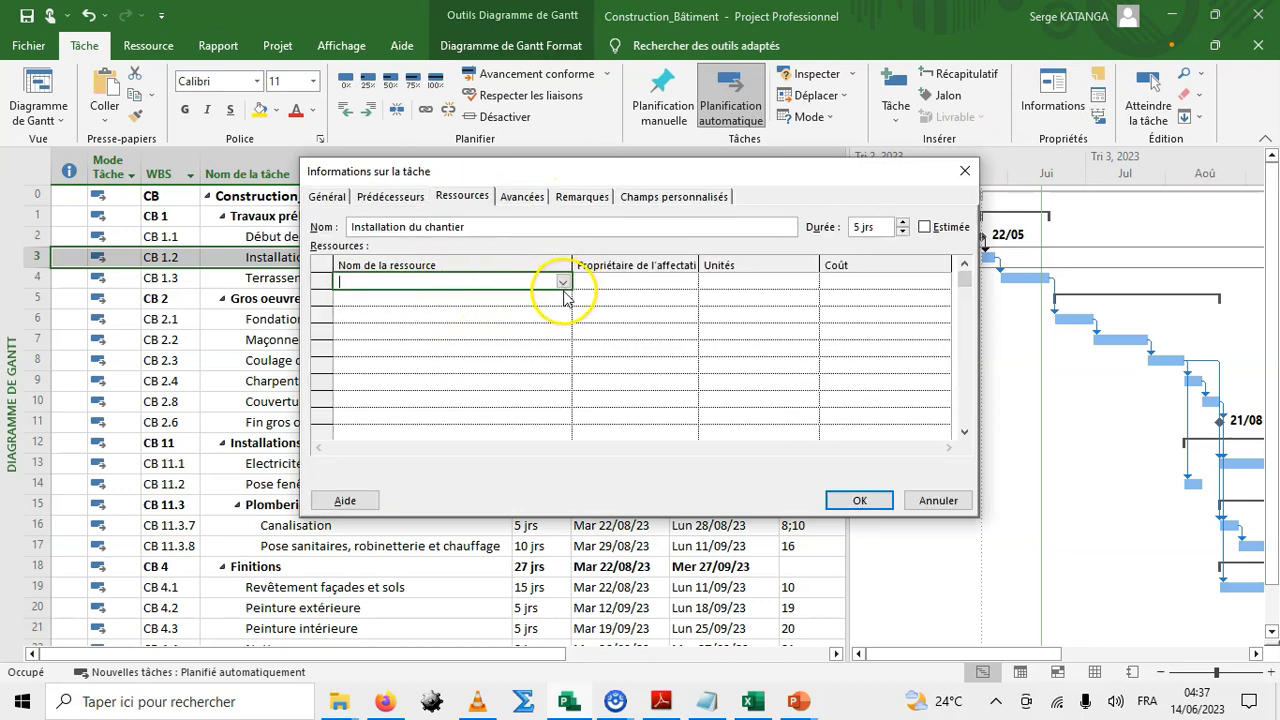
{"action": "left_click", "coordinate": [563, 286]}
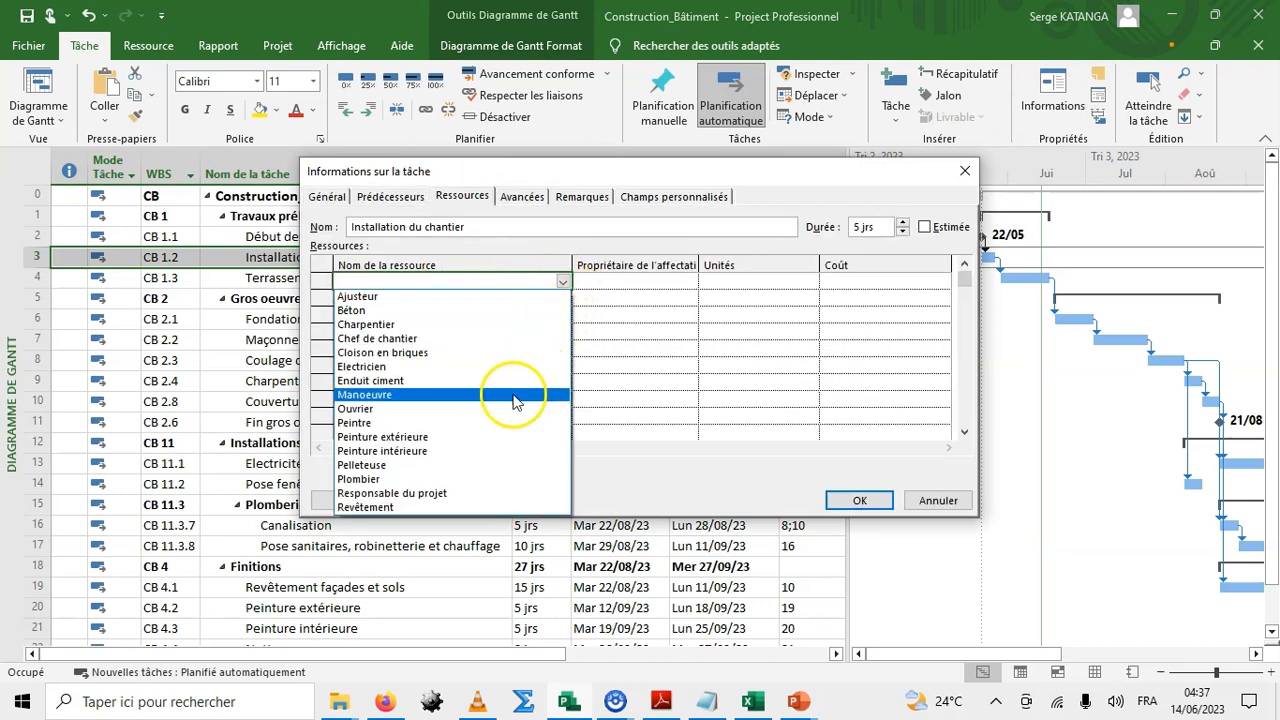
{"action": "left_click", "coordinate": [407, 501]}
{"action": "left_click", "coordinate": [451, 298]}
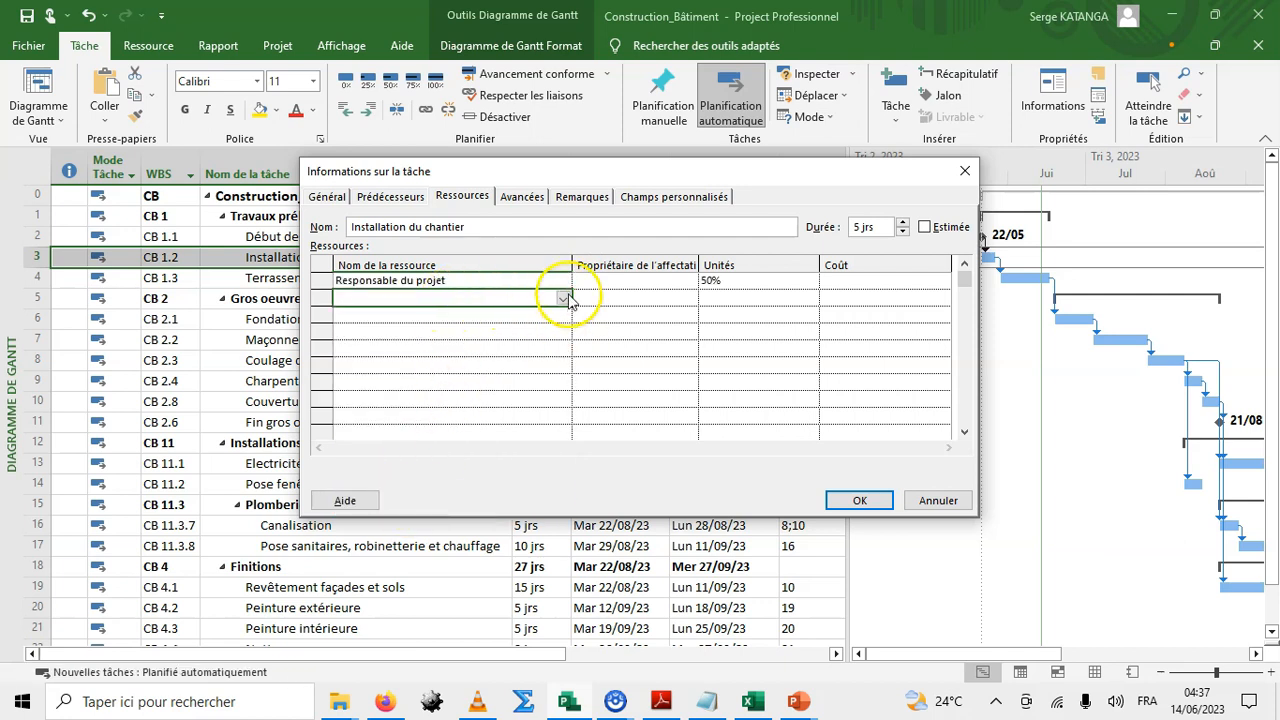
{"action": "left_click", "coordinate": [563, 298]}
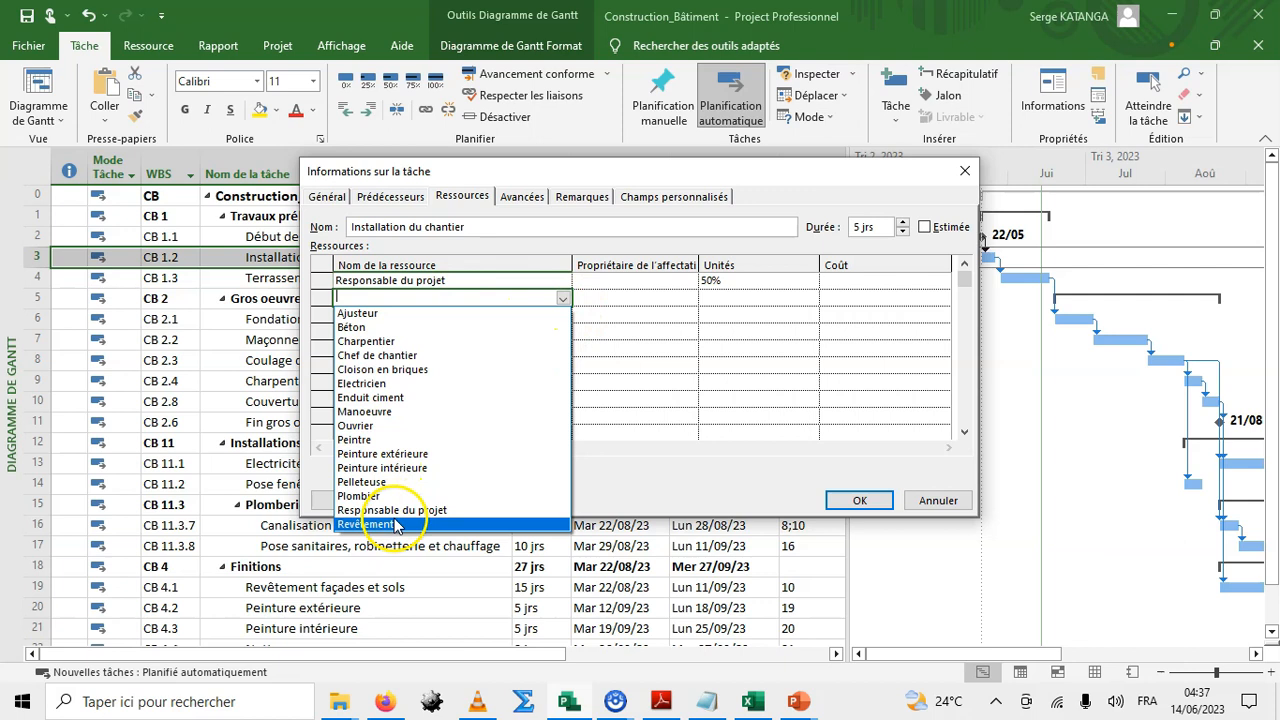
{"action": "left_click", "coordinate": [384, 356]}
Add Ouvrier and Manoeuvre to the Installation du chantier resource assignments and confirm the dialog.
{"action": "left_click", "coordinate": [457, 316]}
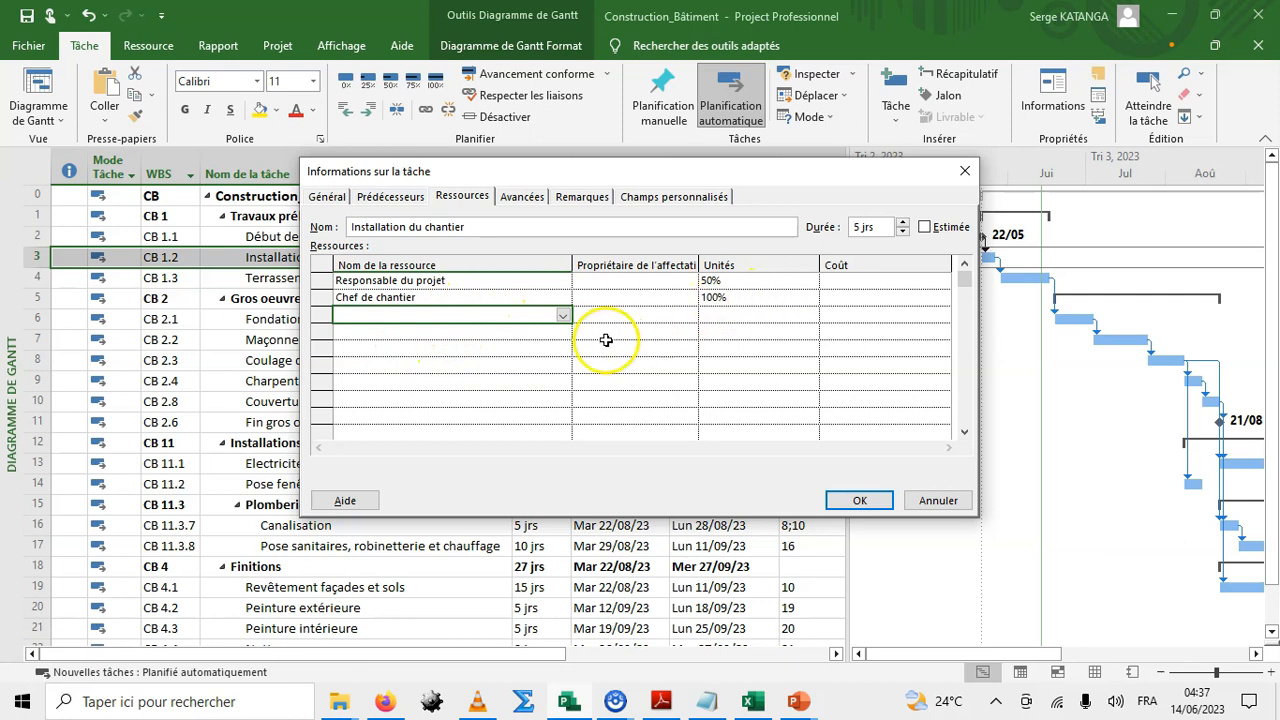
{"action": "left_click", "coordinate": [563, 315]}
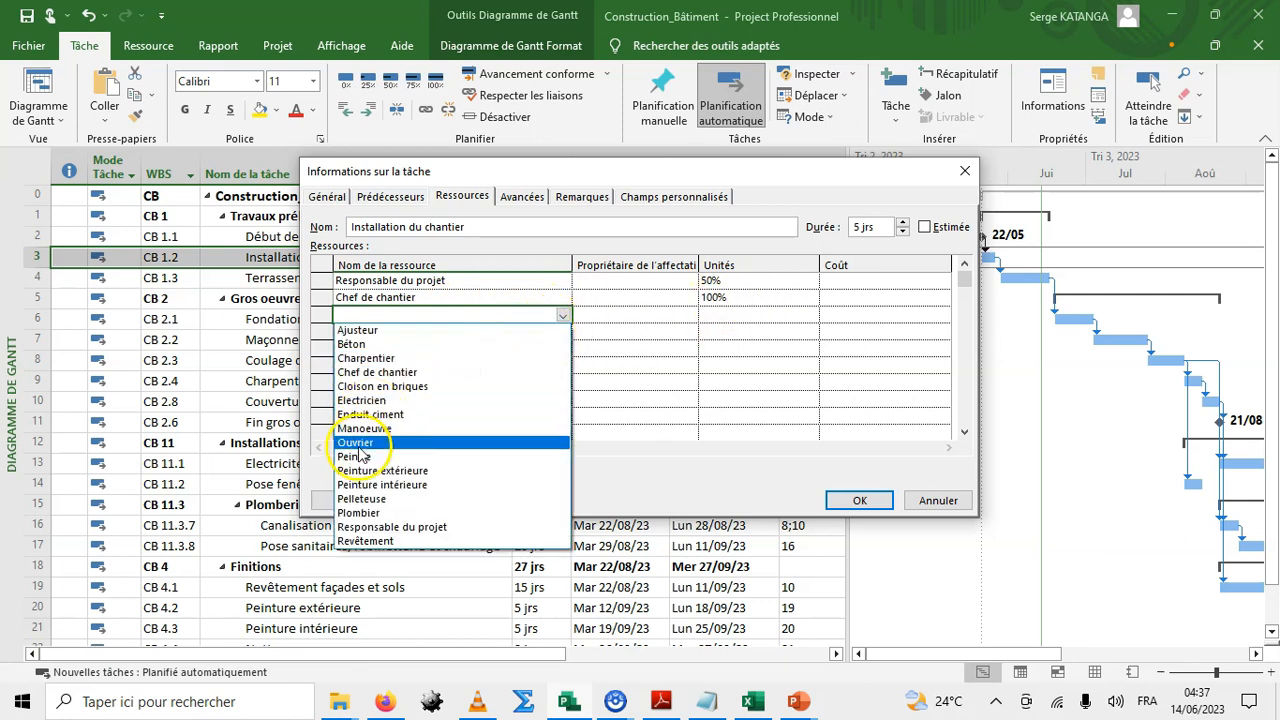
{"action": "left_click", "coordinate": [475, 442]}
{"action": "left_click", "coordinate": [490, 331]}
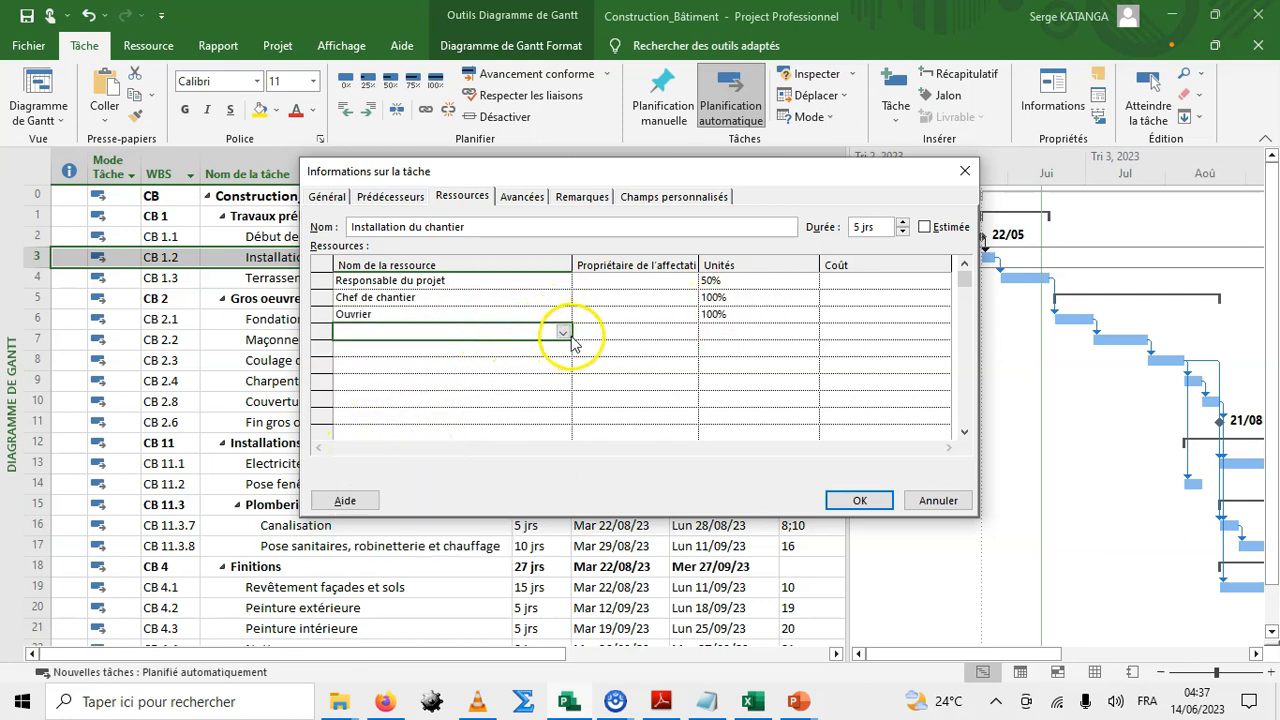
{"action": "left_click", "coordinate": [564, 334]}
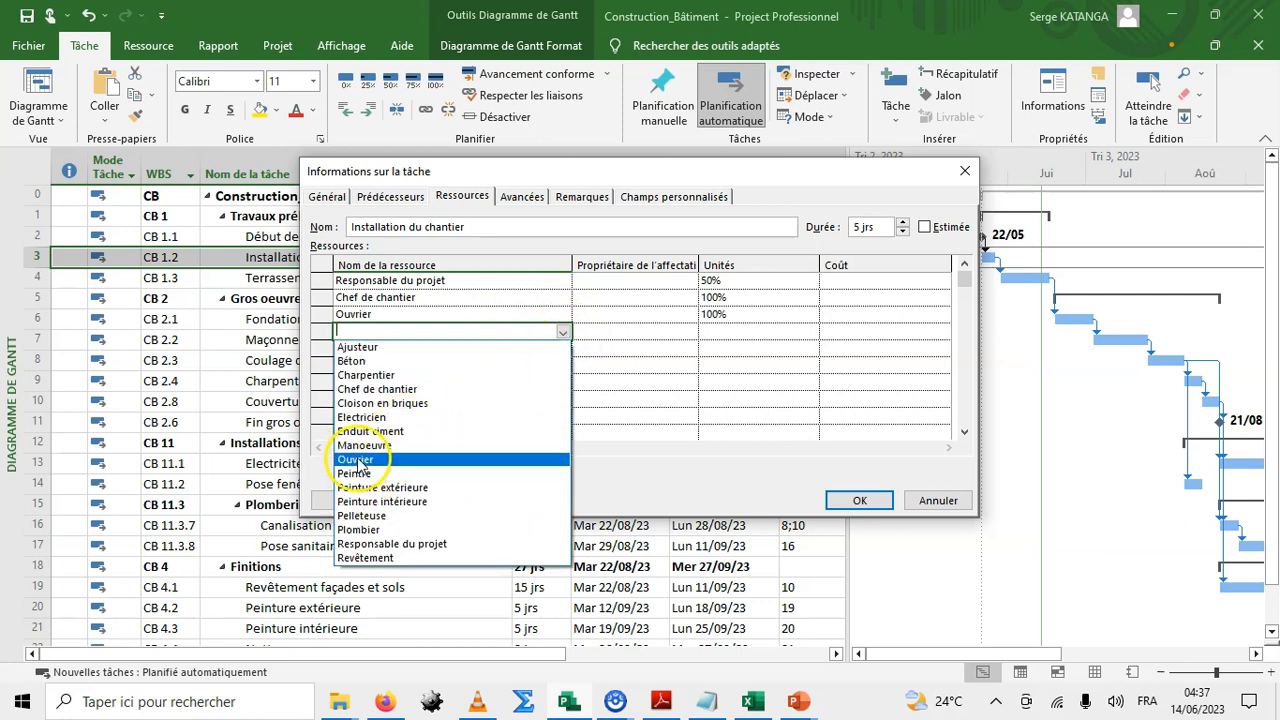
{"action": "left_click", "coordinate": [450, 459]}
{"action": "left_click", "coordinate": [423, 349]}
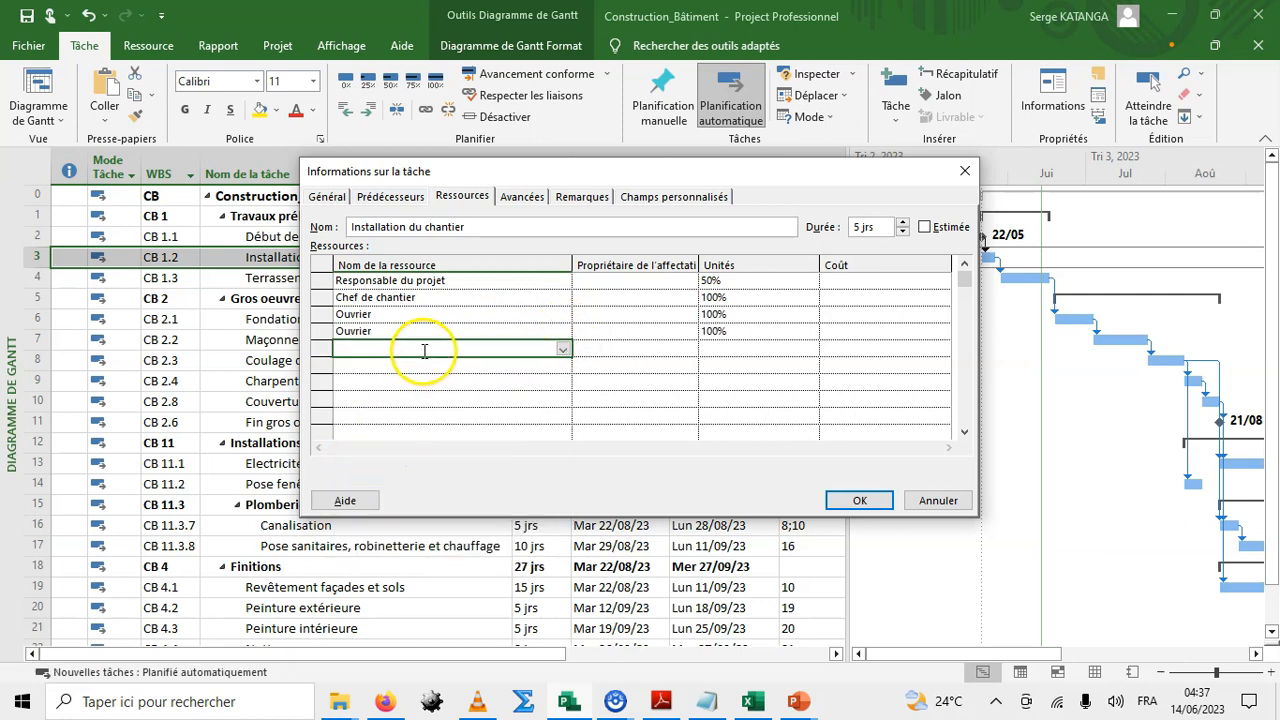
{"action": "left_click", "coordinate": [564, 349]}
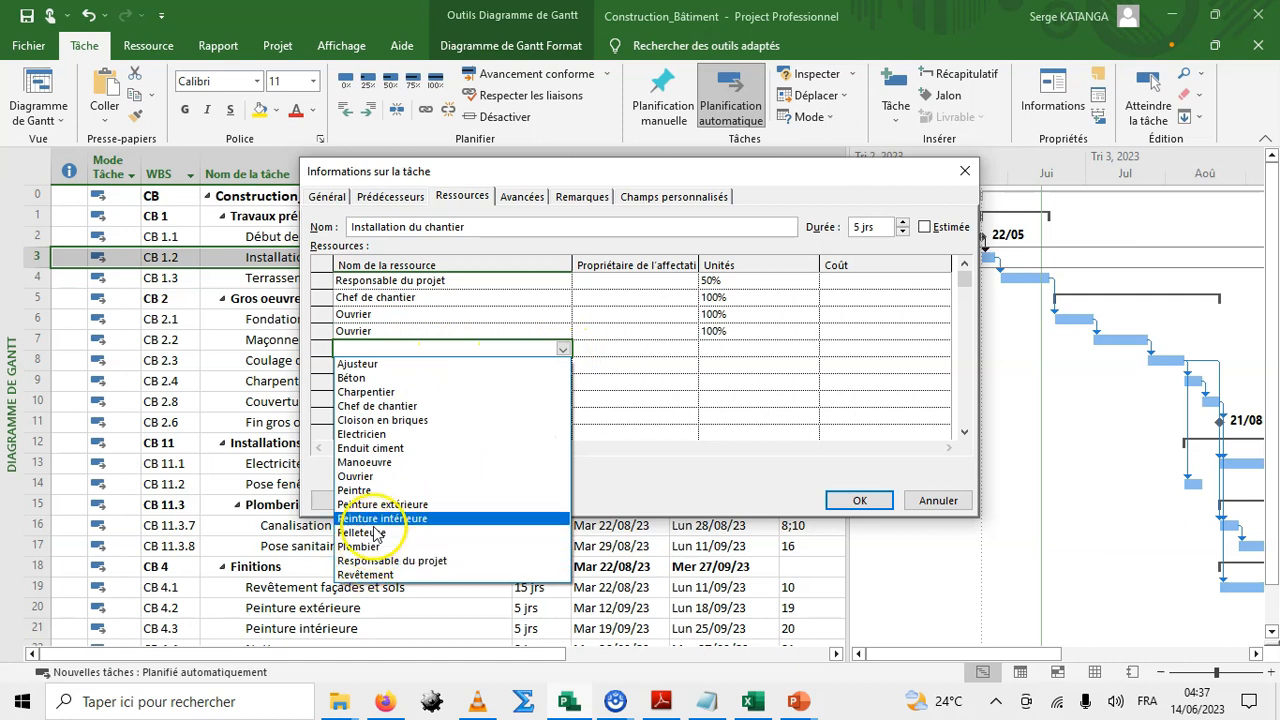
{"action": "left_click", "coordinate": [364, 462]}
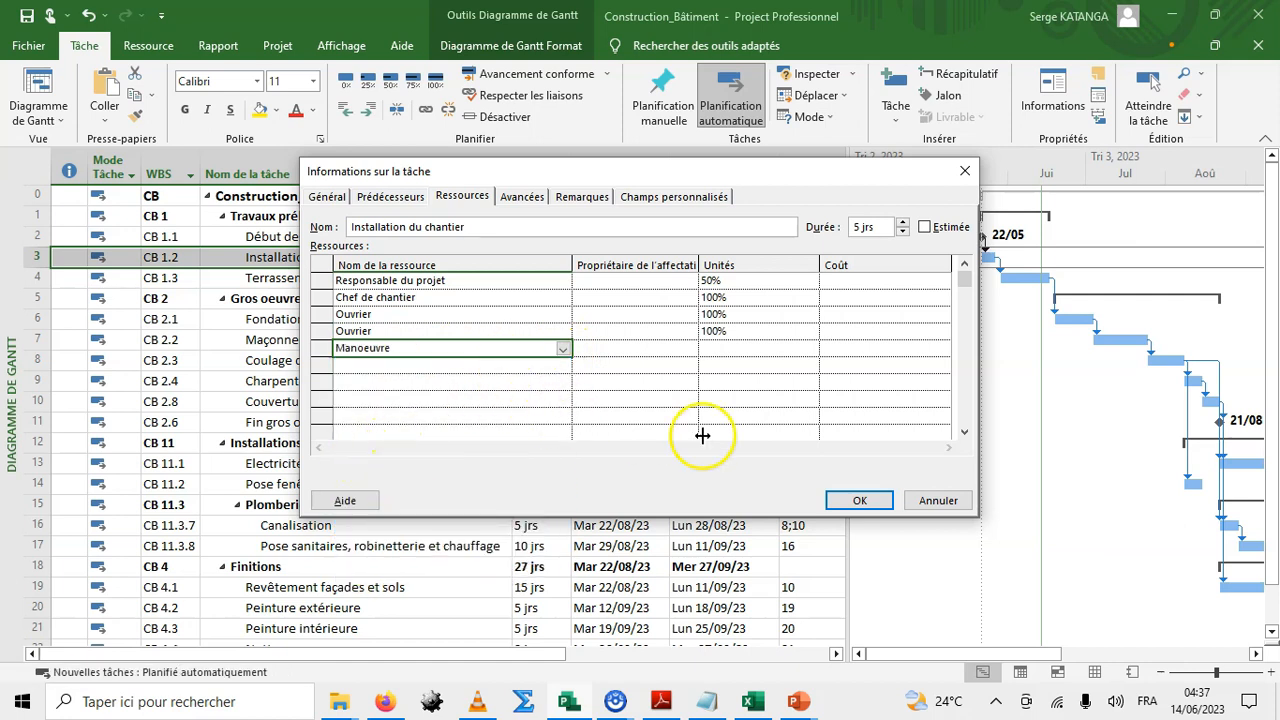
{"action": "left_click", "coordinate": [855, 502]}
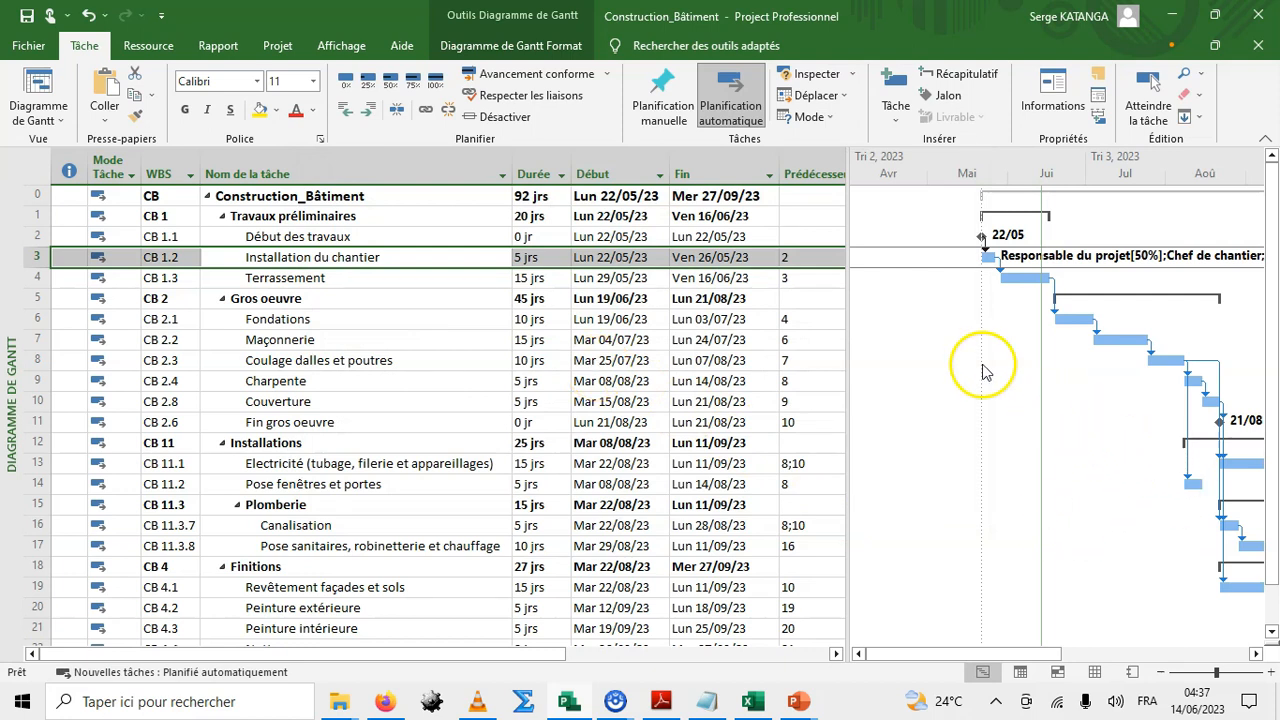
Review the resource assignments and their costs for Installation du chantier in its task information.
{"action": "left_click_drag", "start_coordinate": [848, 163], "coordinate": [588, 164]}
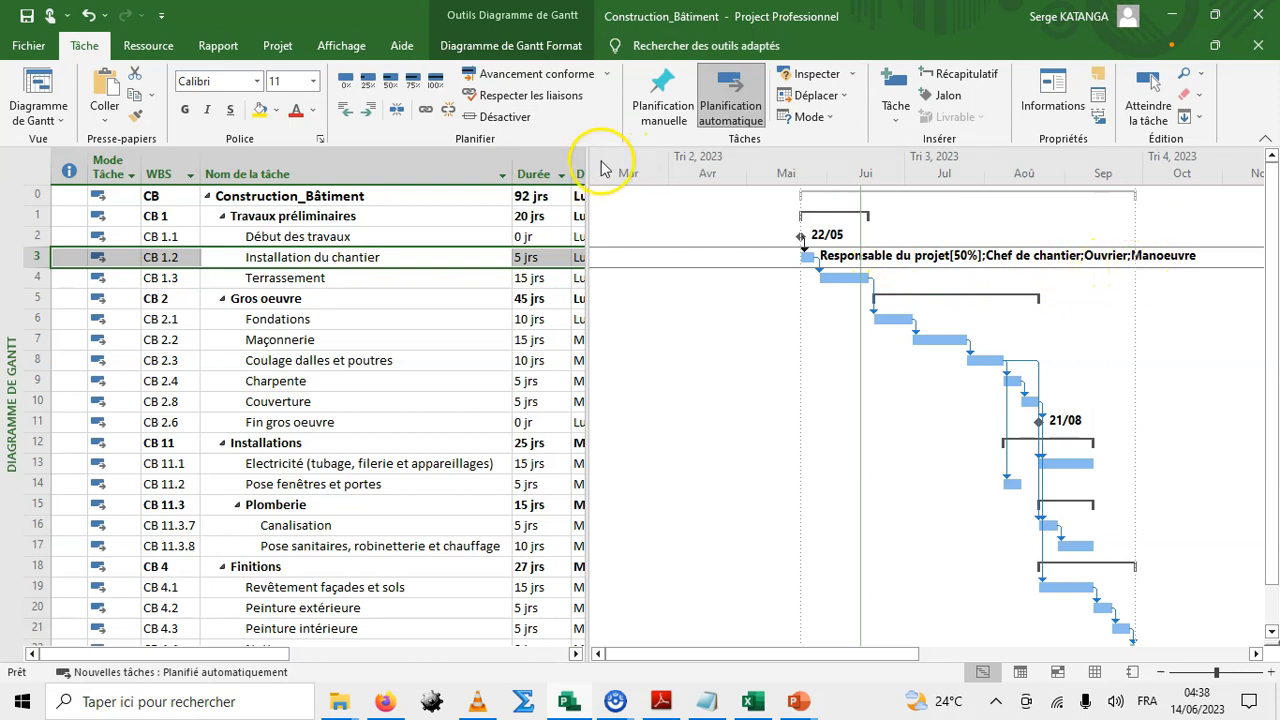
{"action": "left_click_drag", "start_coordinate": [587, 162], "coordinate": [724, 166]}
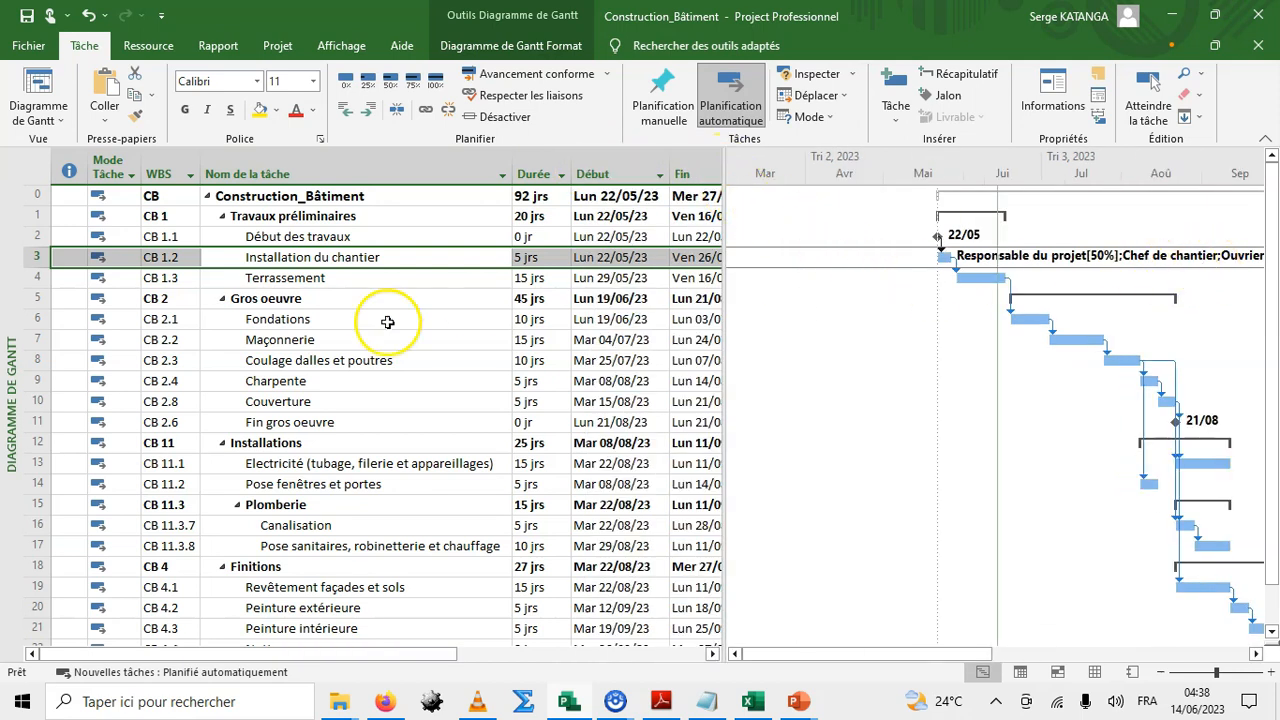
{"action": "left_click", "coordinate": [372, 257]}
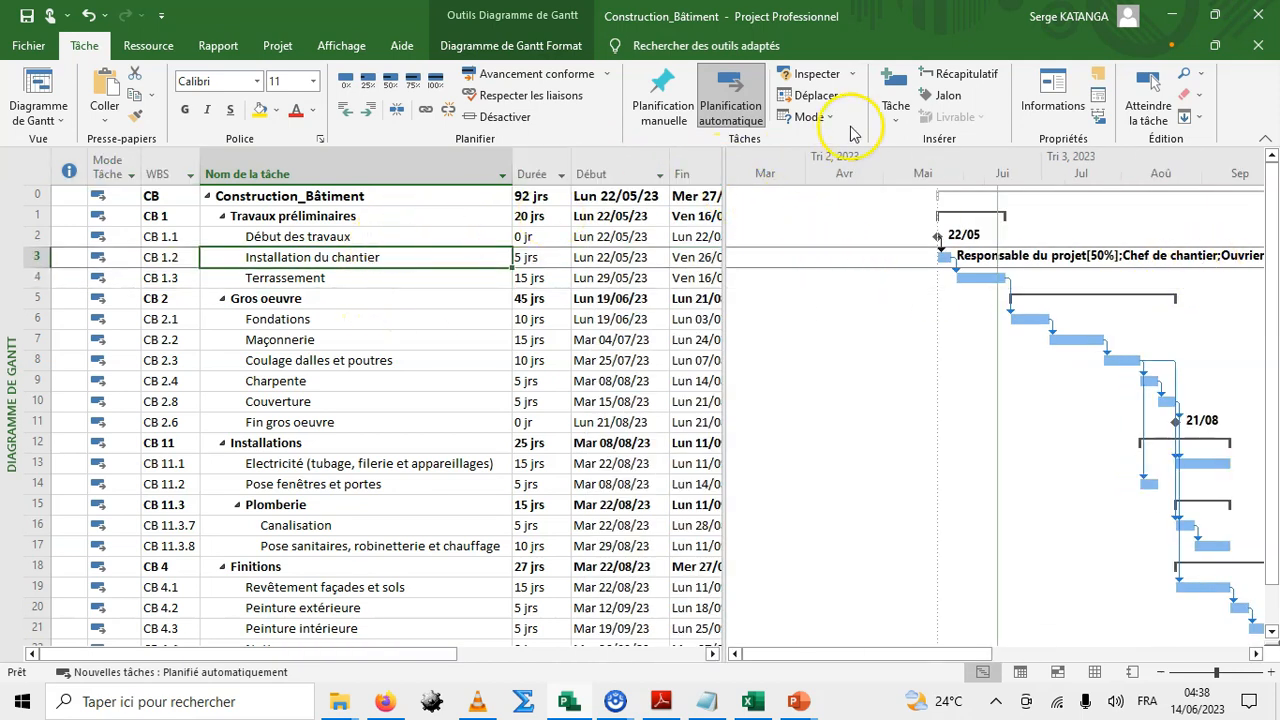
{"action": "left_click", "coordinate": [1043, 100]}
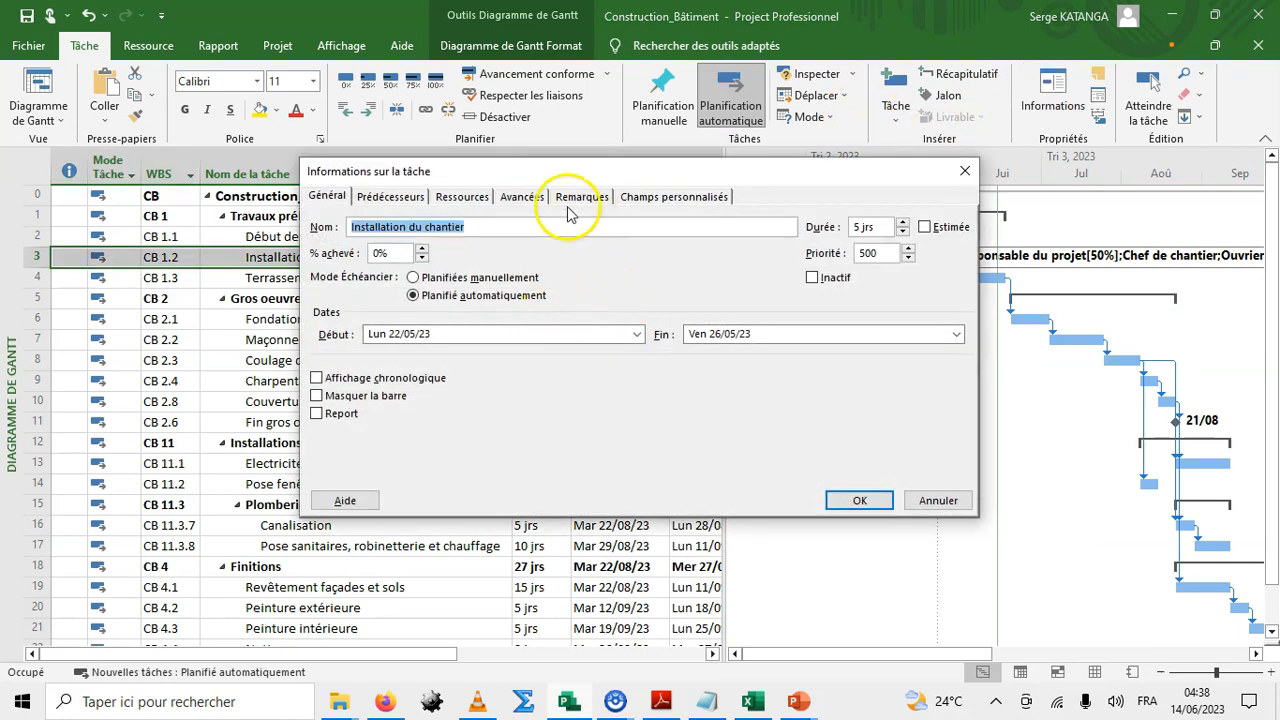
{"action": "left_click", "coordinate": [463, 196]}
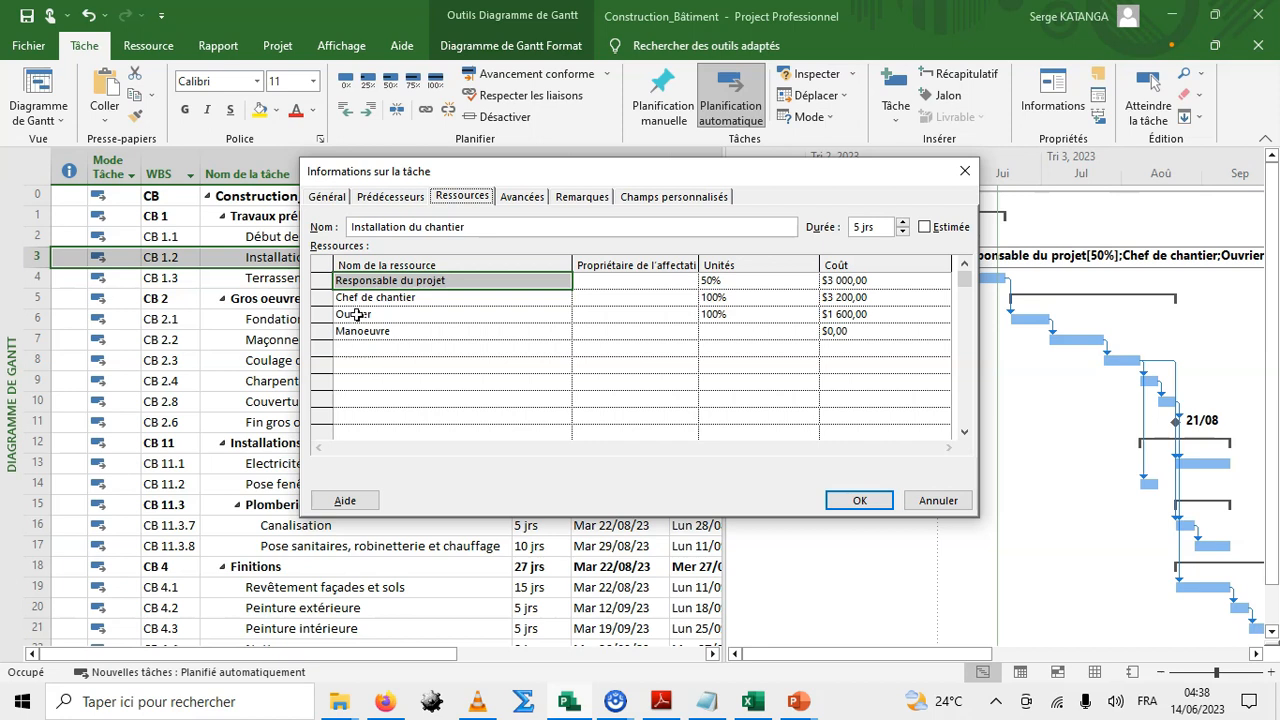
{"action": "left_click", "coordinate": [860, 500]}
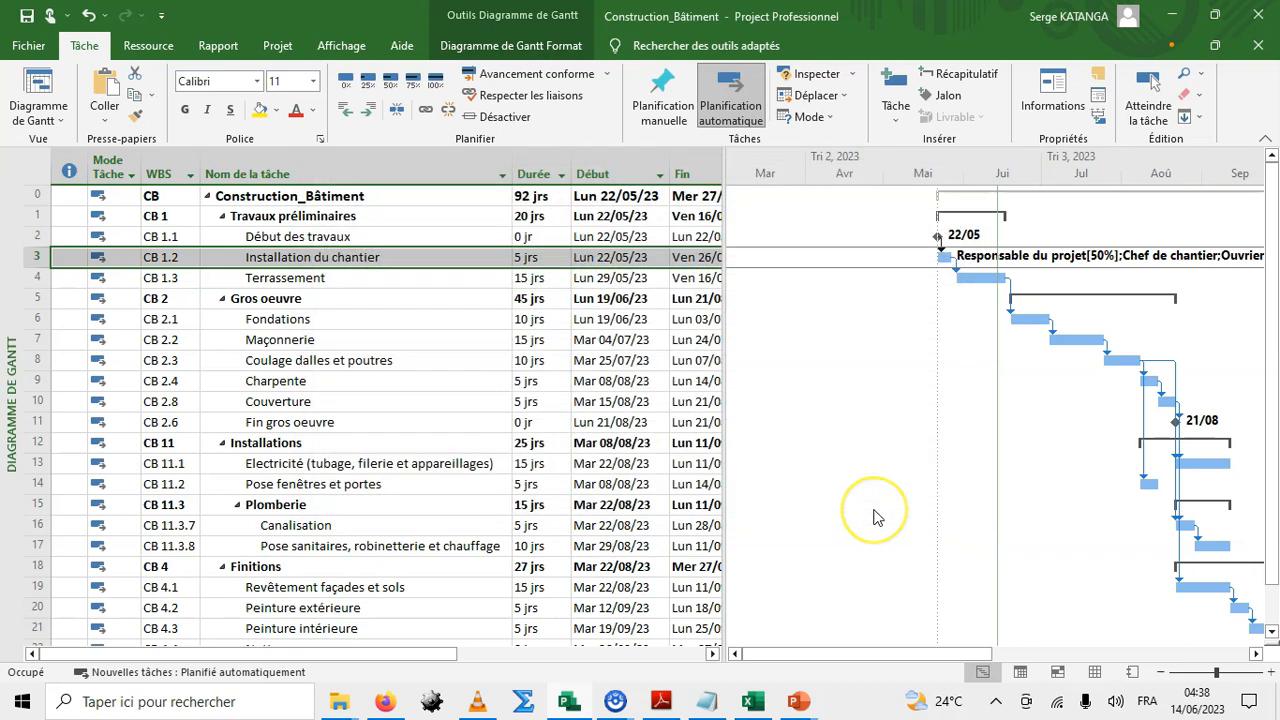
Open Assign Resources for the Terrassement task and assign Chef de chantier to it.
{"action": "left_click", "coordinate": [395, 298]}
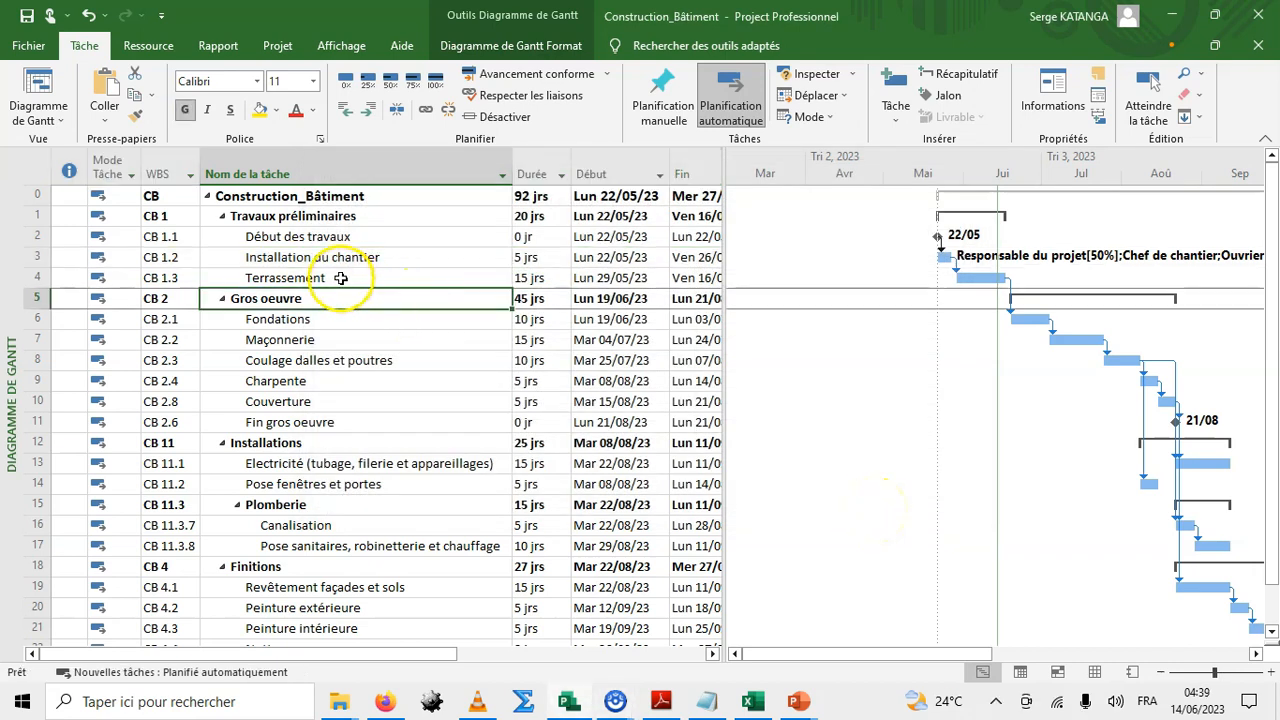
{"action": "left_click", "coordinate": [341, 278]}
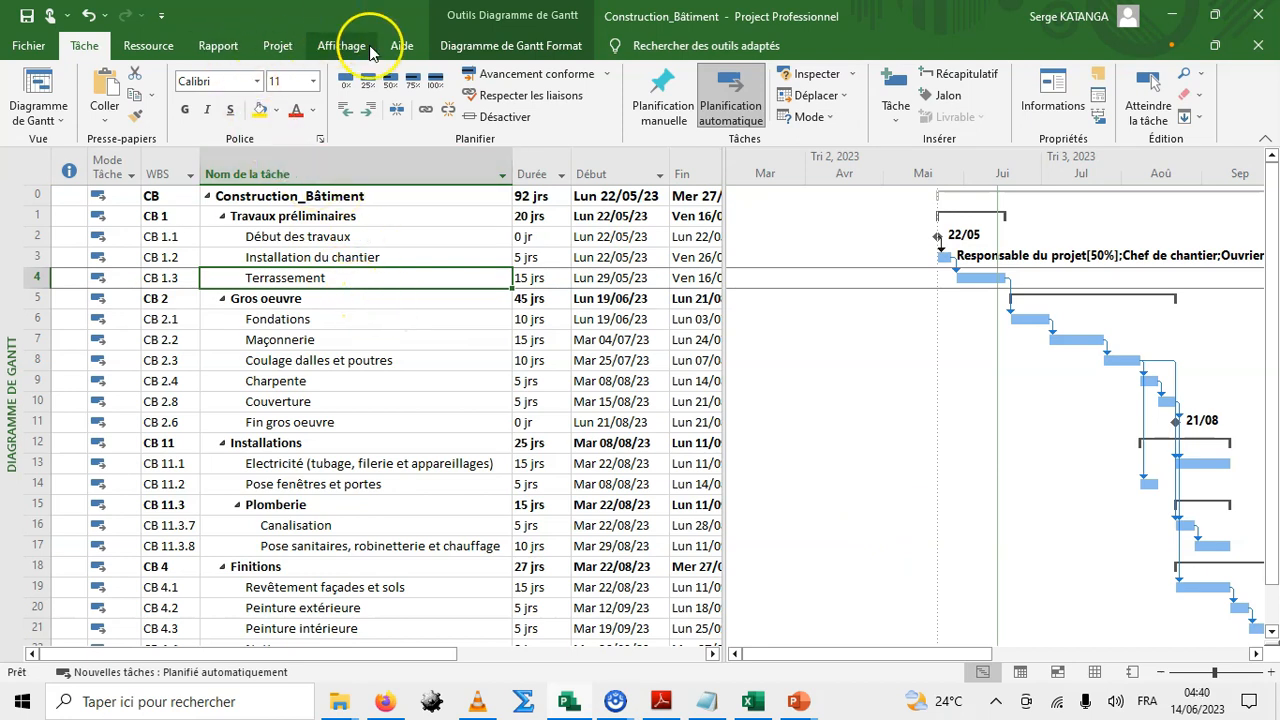
{"action": "left_click", "coordinate": [148, 46]}
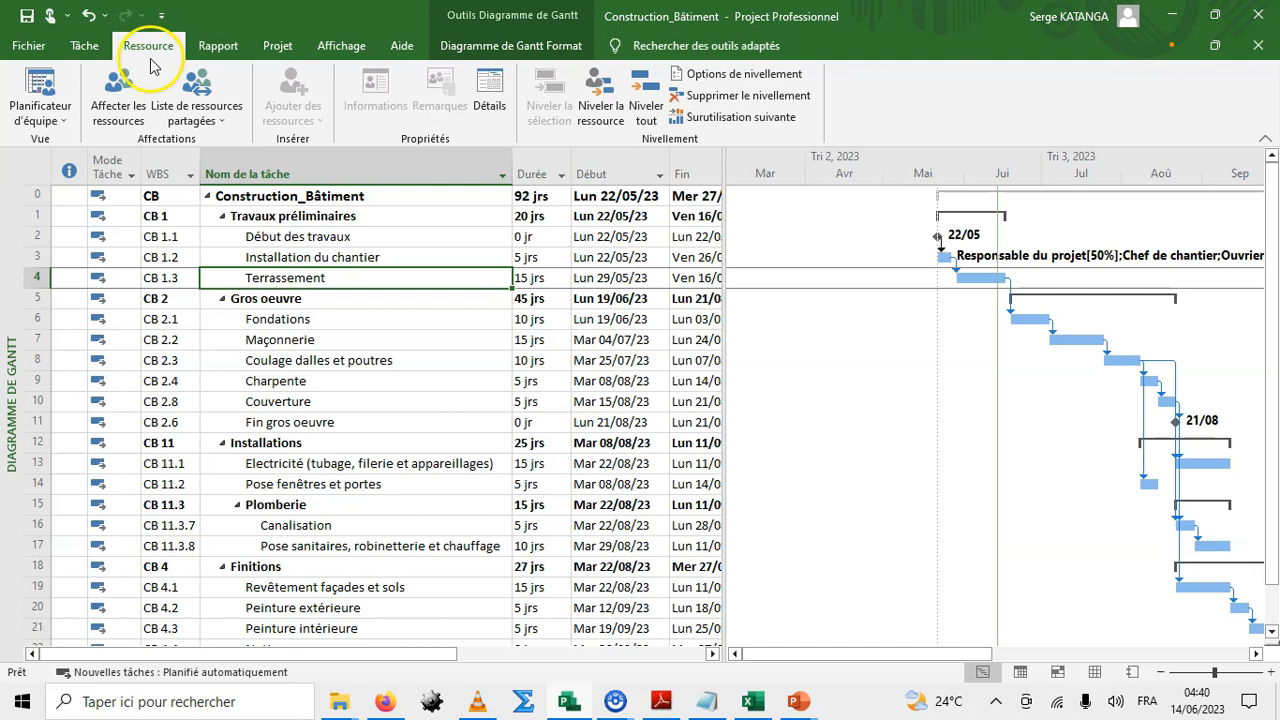
{"action": "left_click", "coordinate": [115, 105]}
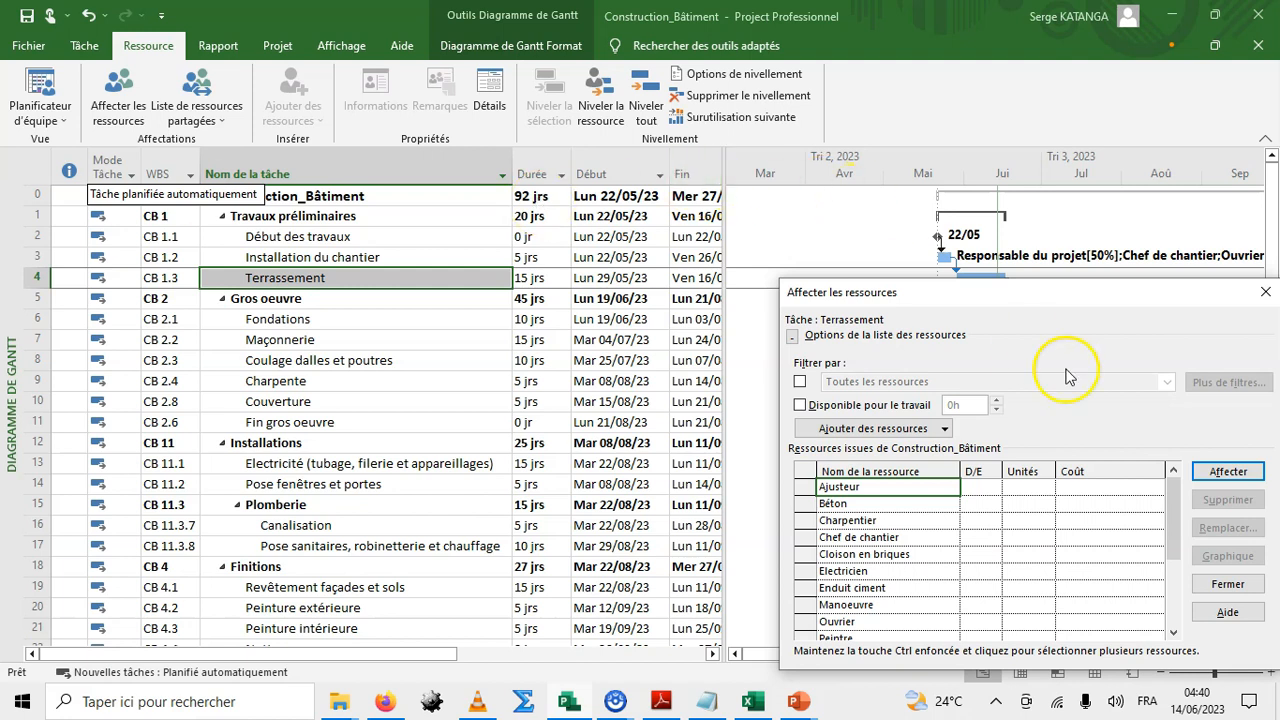
{"action": "left_click_drag", "start_coordinate": [1049, 291], "coordinate": [870, 183]}
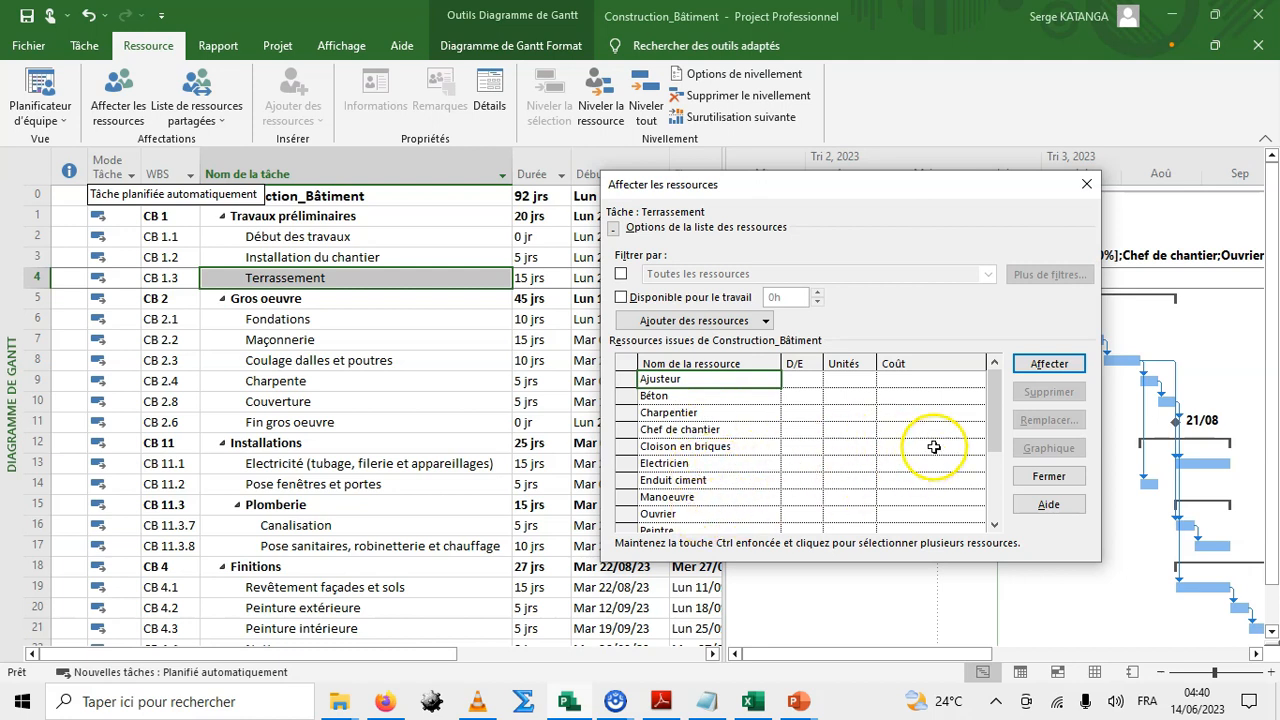
{"action": "left_click_drag", "start_coordinate": [998, 433], "coordinate": [1003, 460]}
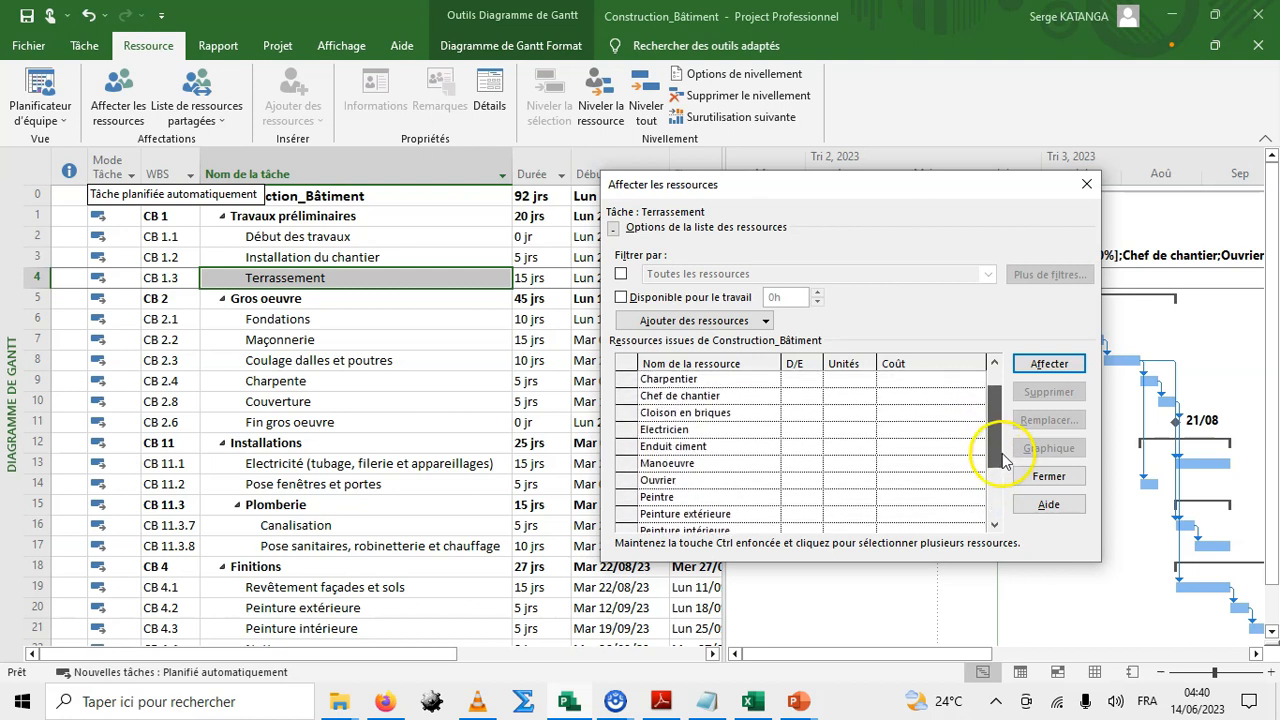
{"action": "left_click", "coordinate": [700, 396]}
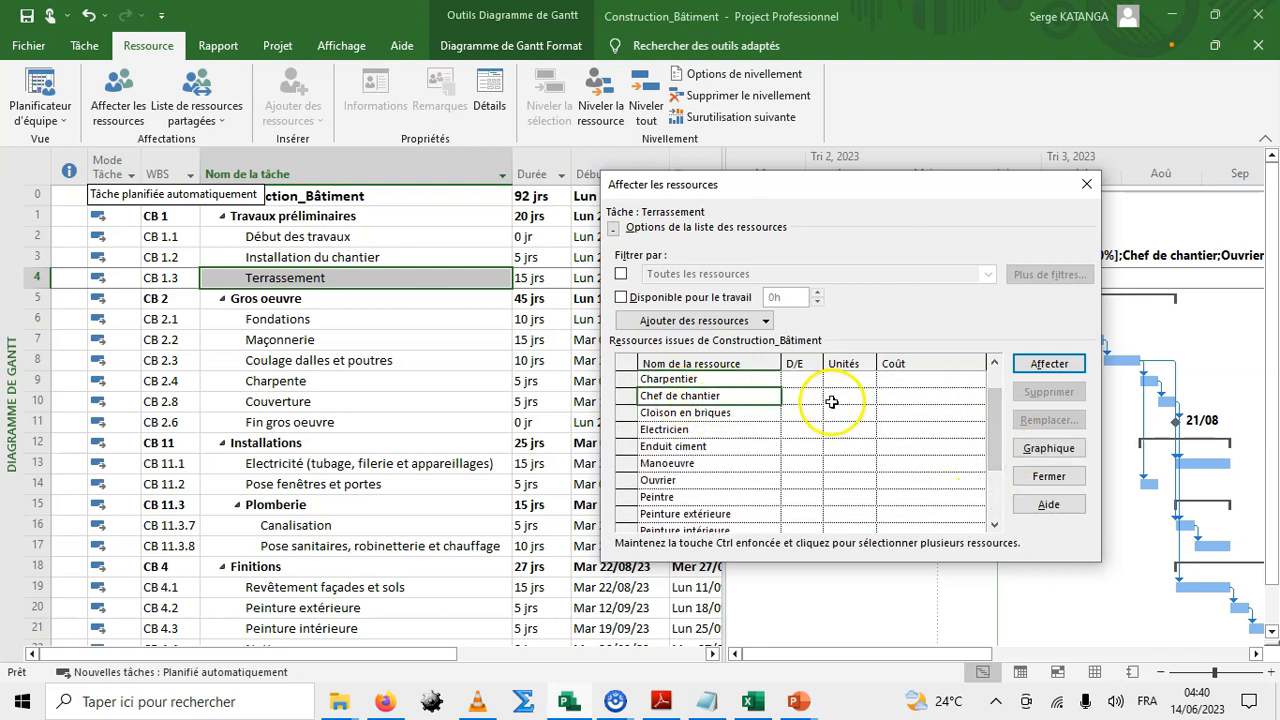
{"action": "left_click", "coordinate": [1035, 365]}
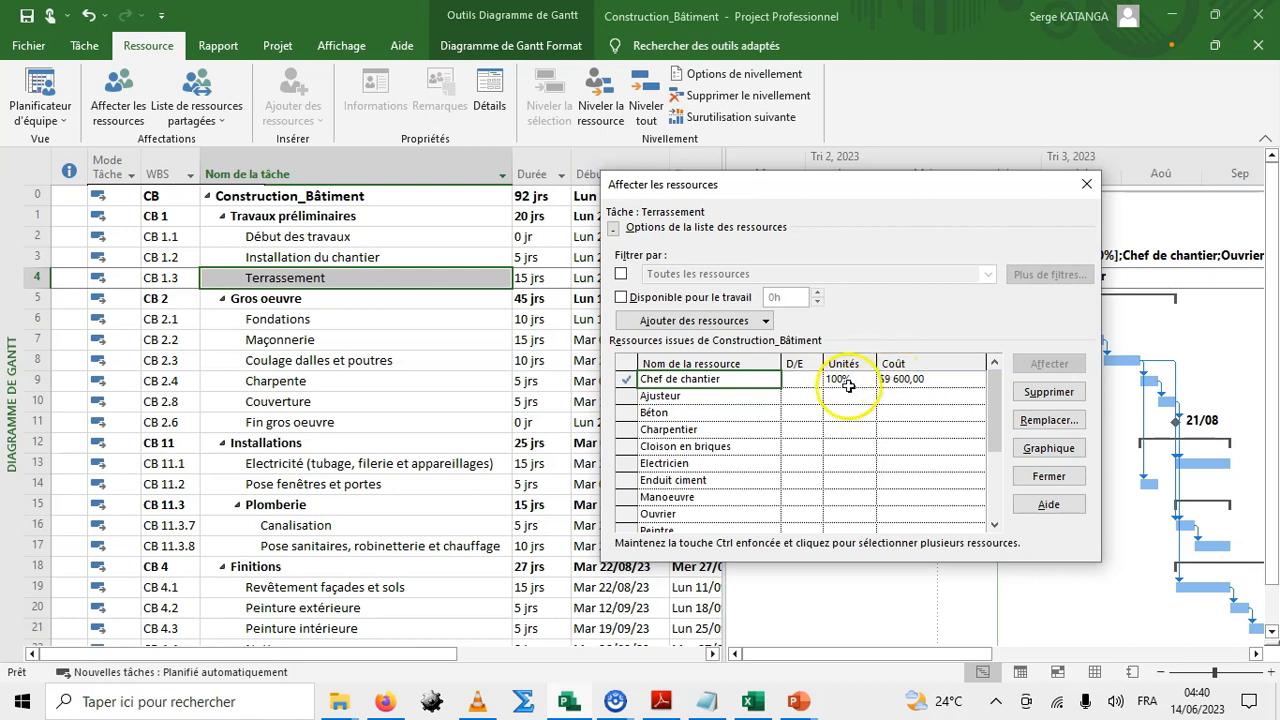
Assign Ouvrier to Terrassement and set its units to 200%.
{"action": "left_click", "coordinate": [676, 397]}
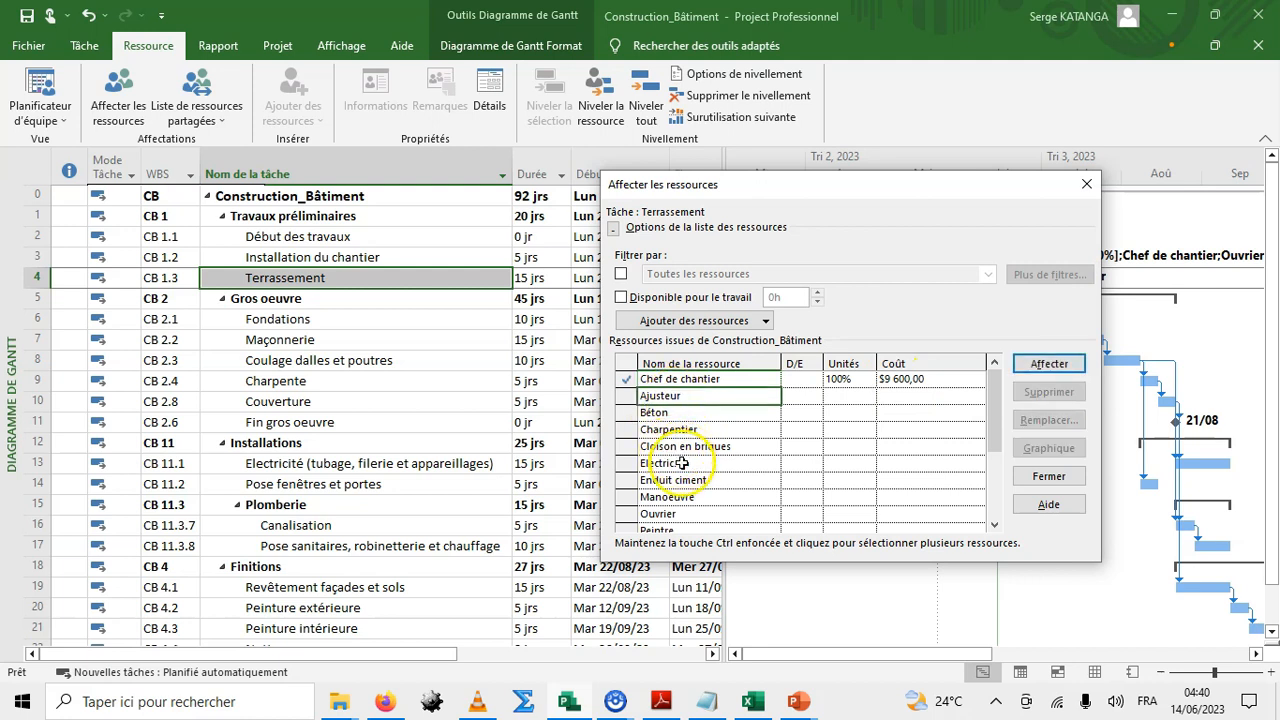
{"action": "left_click", "coordinate": [662, 514]}
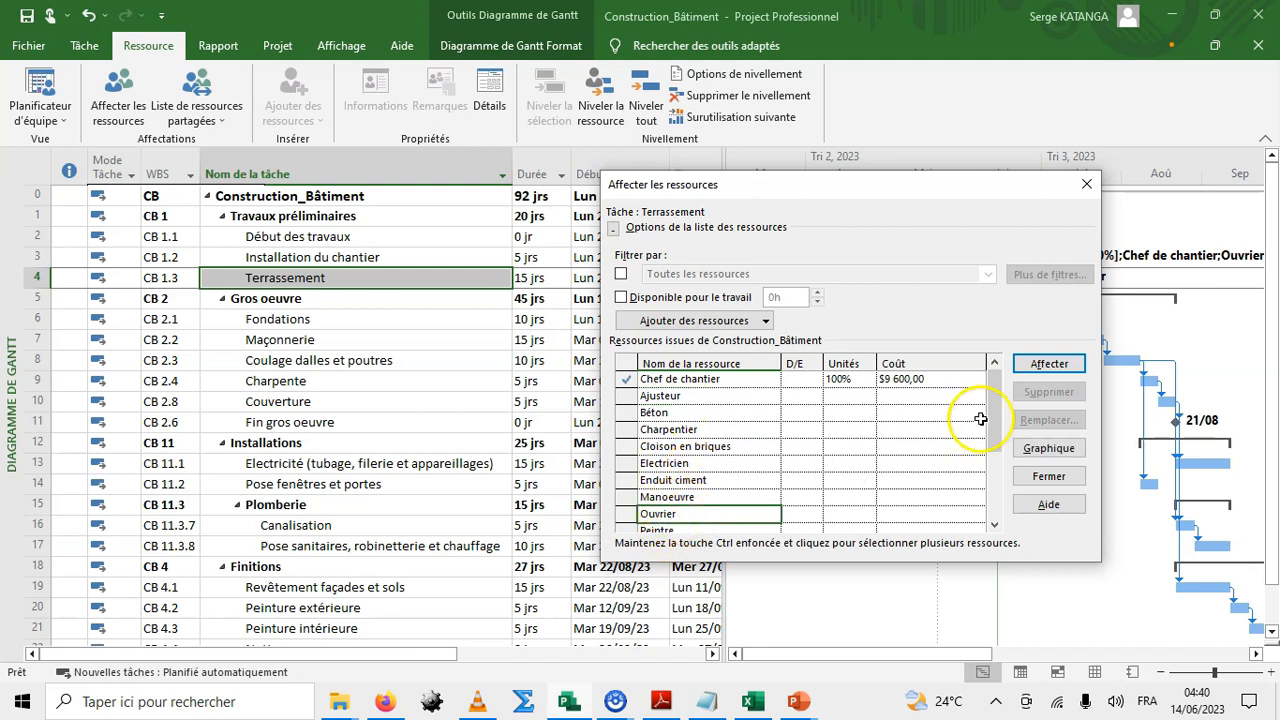
{"action": "left_click", "coordinate": [1045, 364]}
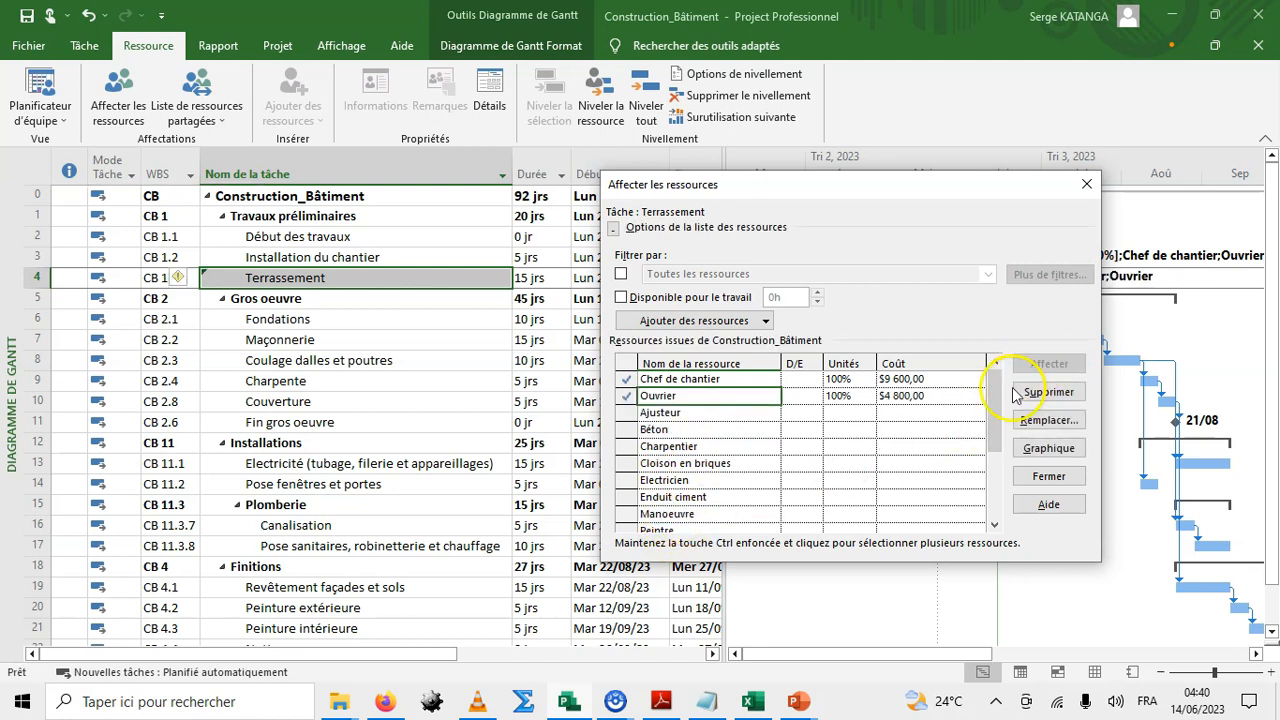
{"action": "left_click", "coordinate": [843, 401]}
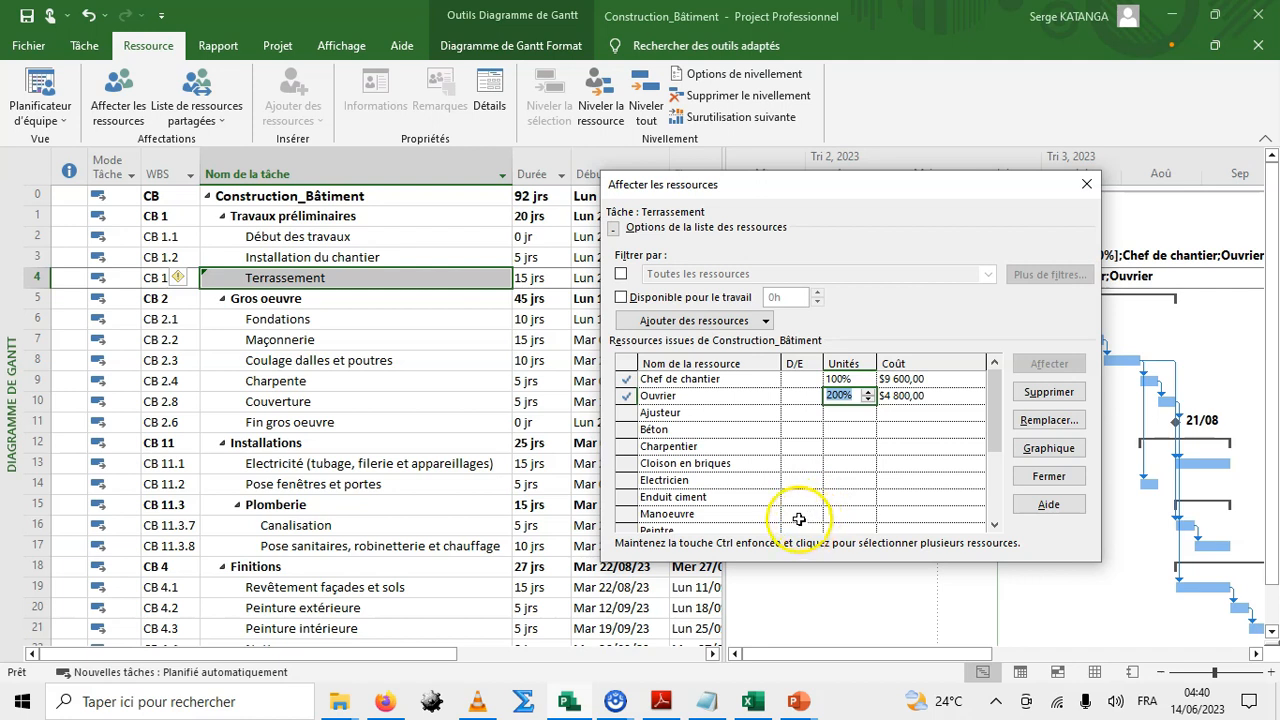
Assign Manoeuvre to the Terrassement task as well.
{"action": "left_click", "coordinate": [688, 514]}
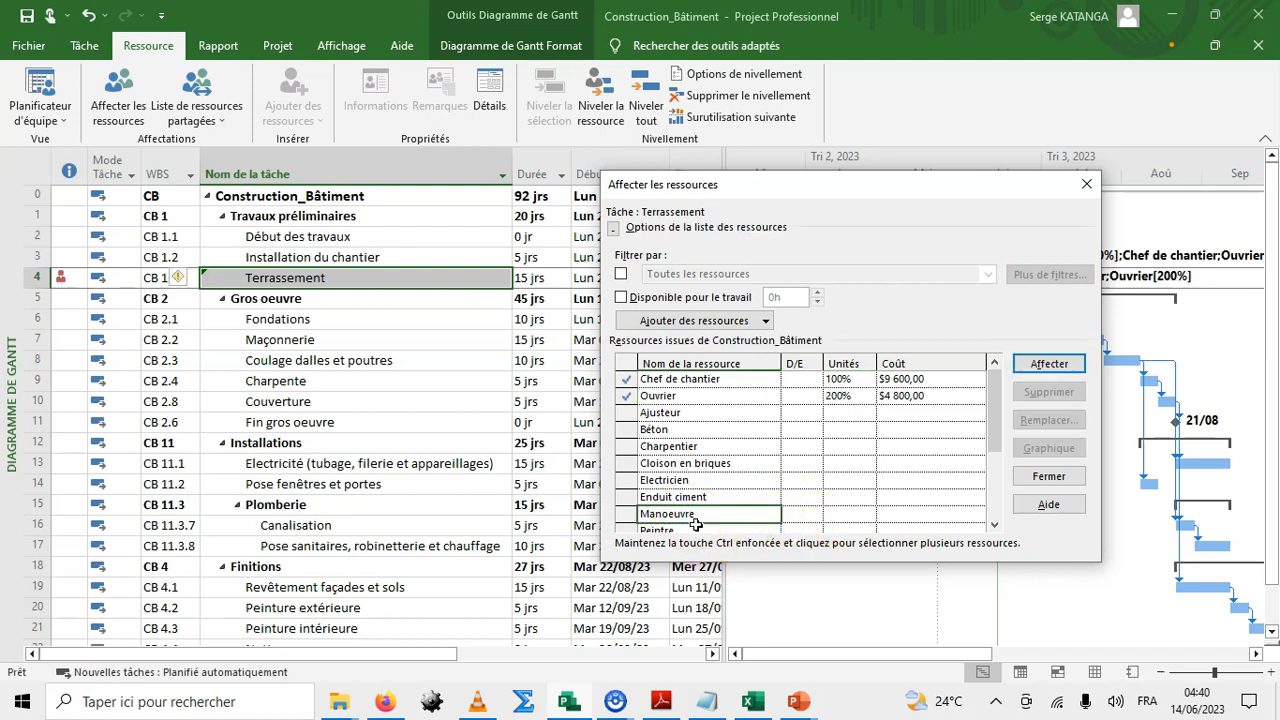
{"action": "left_click", "coordinate": [1040, 364]}
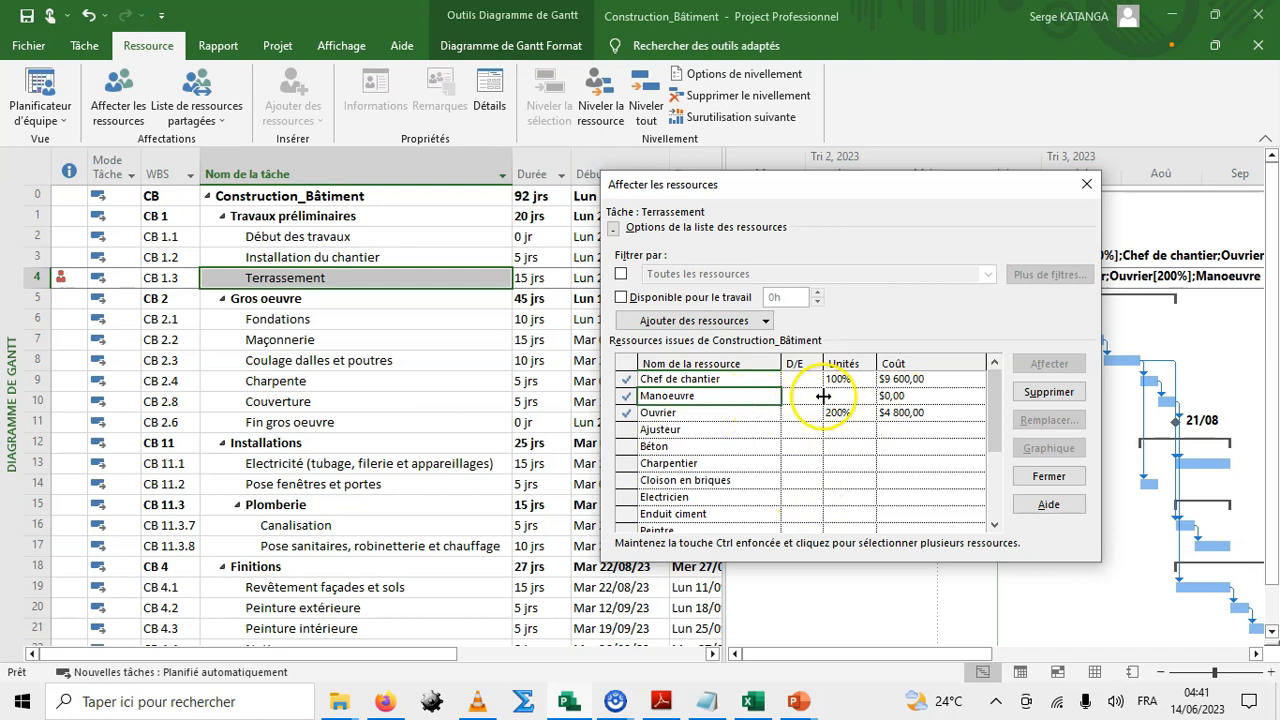
{"action": "left_click", "coordinate": [908, 395]}
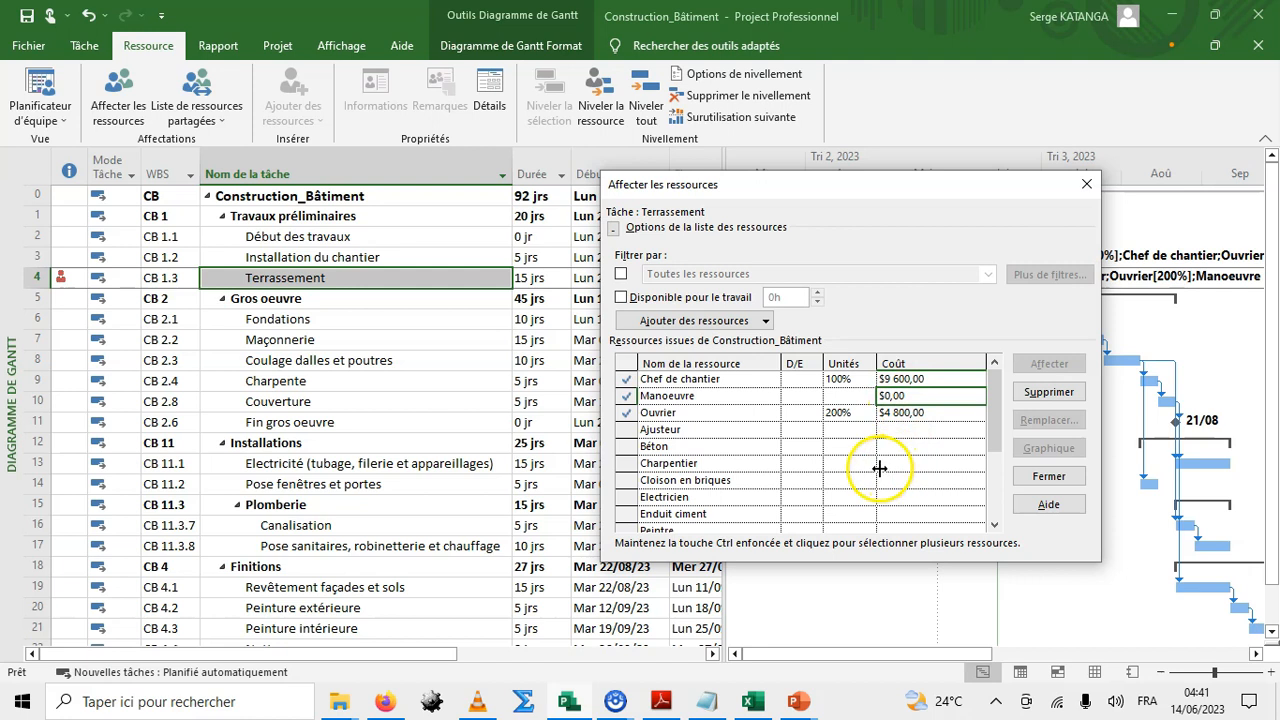
Close the Assign Resources dialog and inspect the overallocation indicator on the Terrassement task.
{"action": "left_click", "coordinate": [1047, 477]}
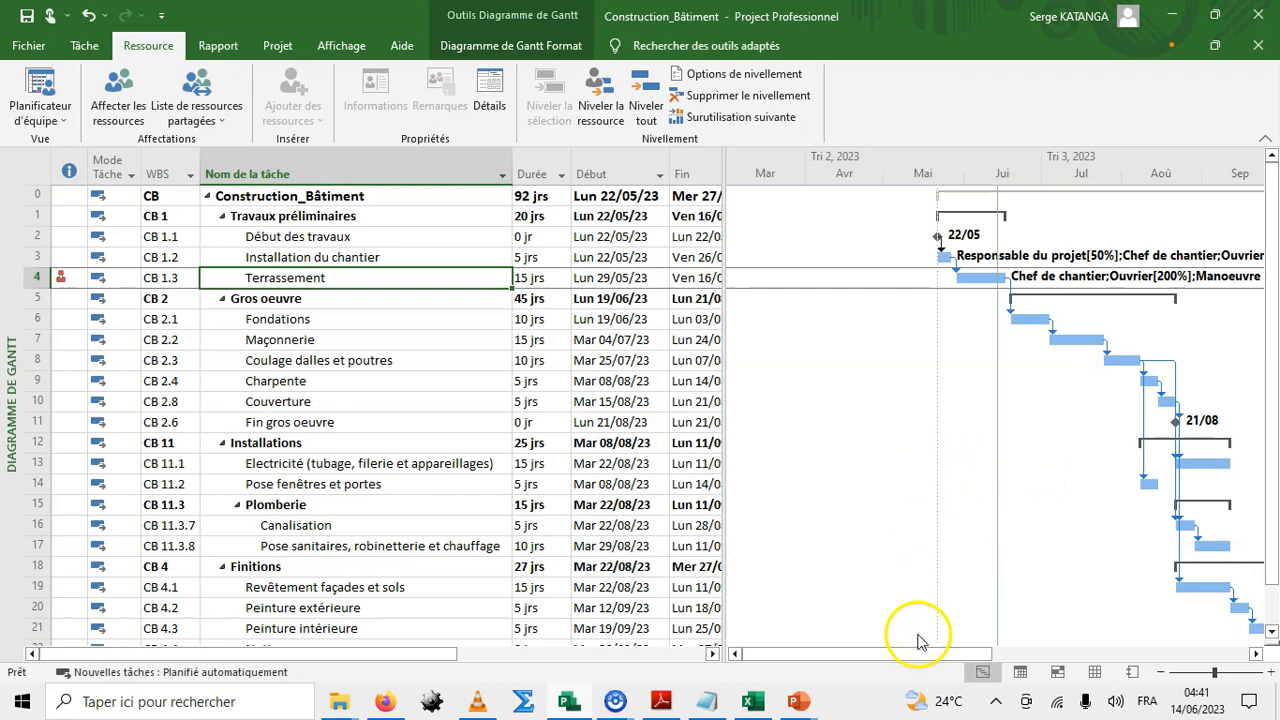
{"action": "left_click_drag", "start_coordinate": [920, 655], "coordinate": [893, 636]}
{"action": "mouse_move", "coordinate": [980, 654]}
{"action": "left_mouse_down"}
{"action": "mouse_move", "coordinate": [1023, 651]}
{"action": "mouse_move", "coordinate": [976, 648]}
{"action": "left_mouse_up"}
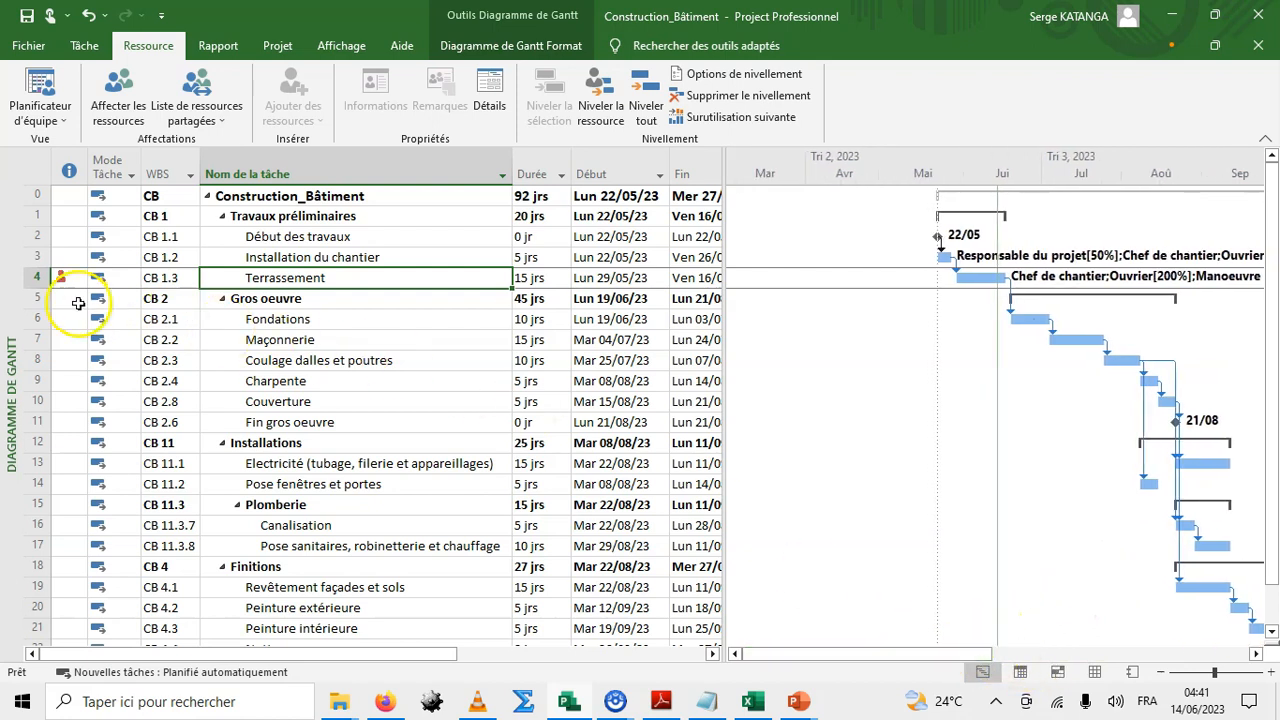
{"action": "mouse_move", "coordinate": [63, 279]}
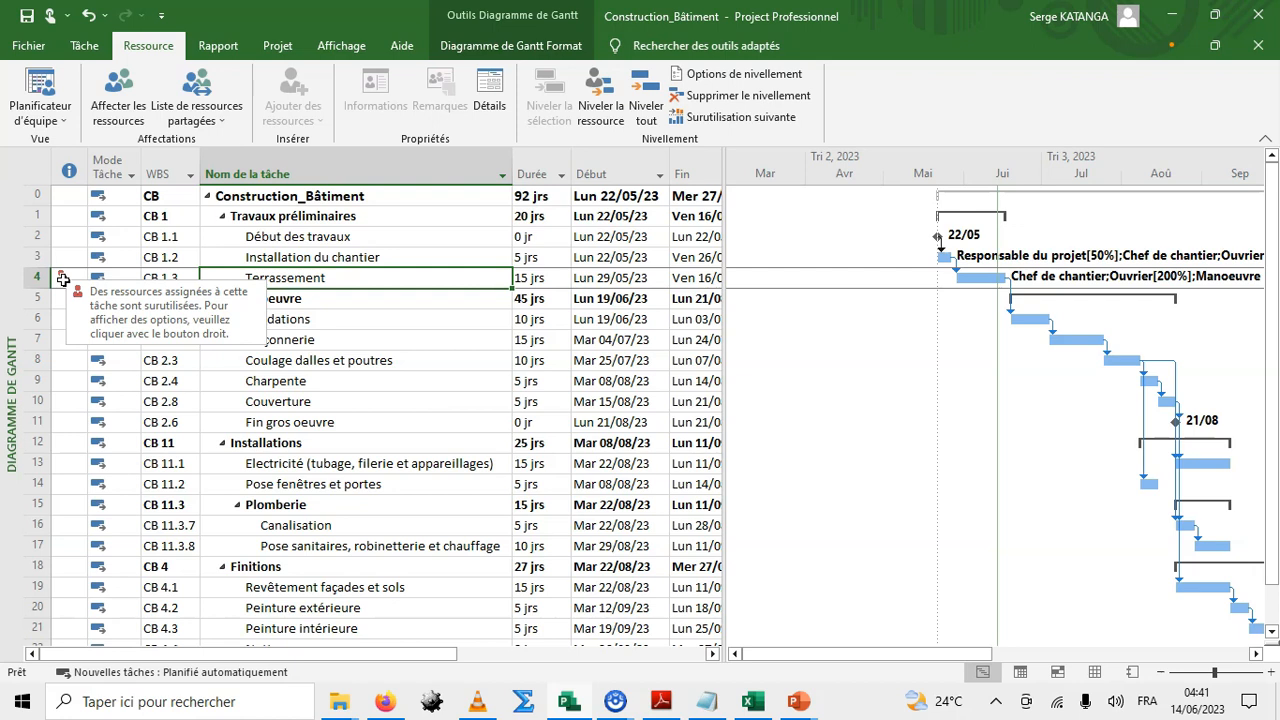
Open the Terrassement task information and reduce Ouvrier's units to 100% in its resources list.
{"action": "left_click", "coordinate": [322, 277]}
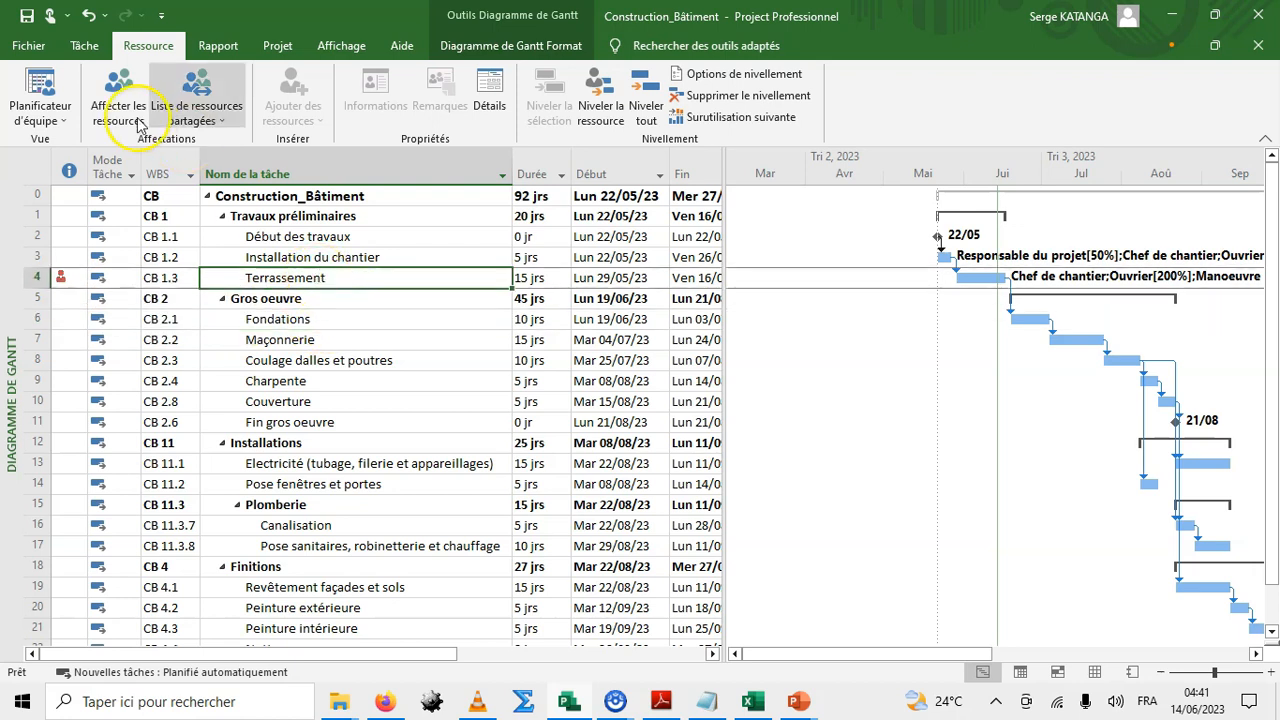
{"action": "left_click", "coordinate": [84, 45]}
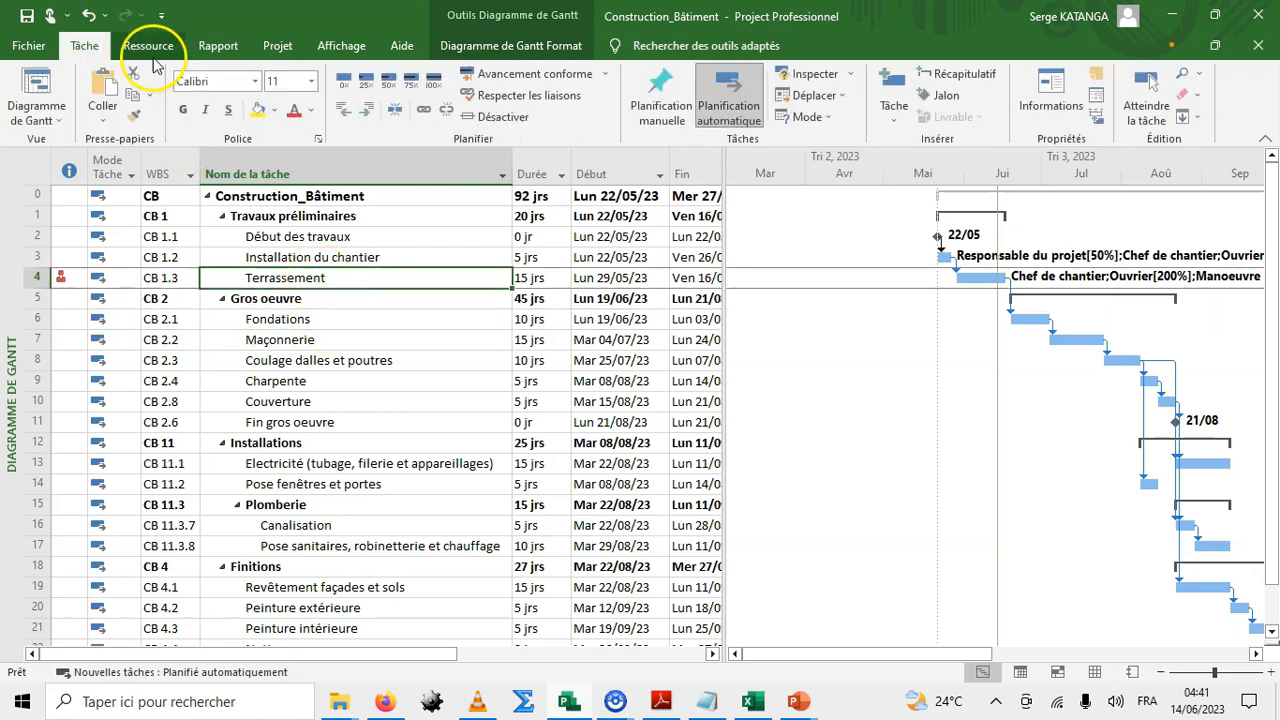
{"action": "left_click", "coordinate": [1053, 95]}
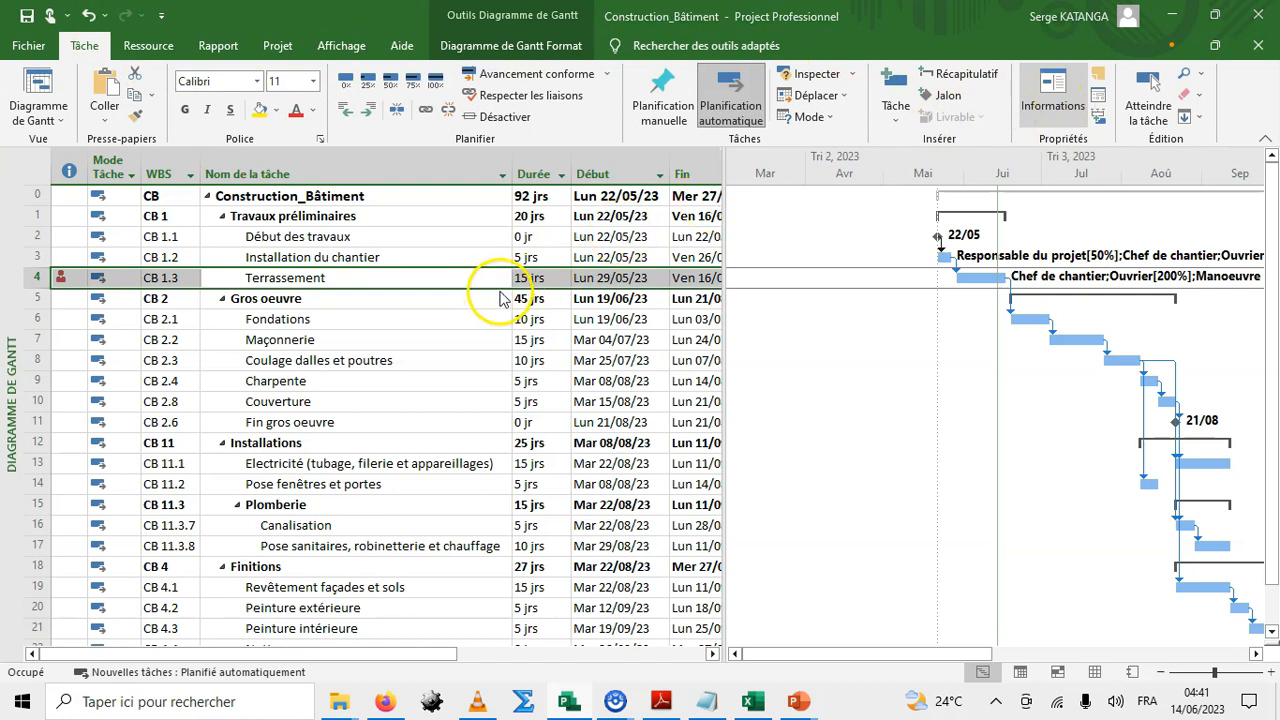
{"action": "left_click", "coordinate": [470, 194]}
{"action": "left_click", "coordinate": [380, 313]}
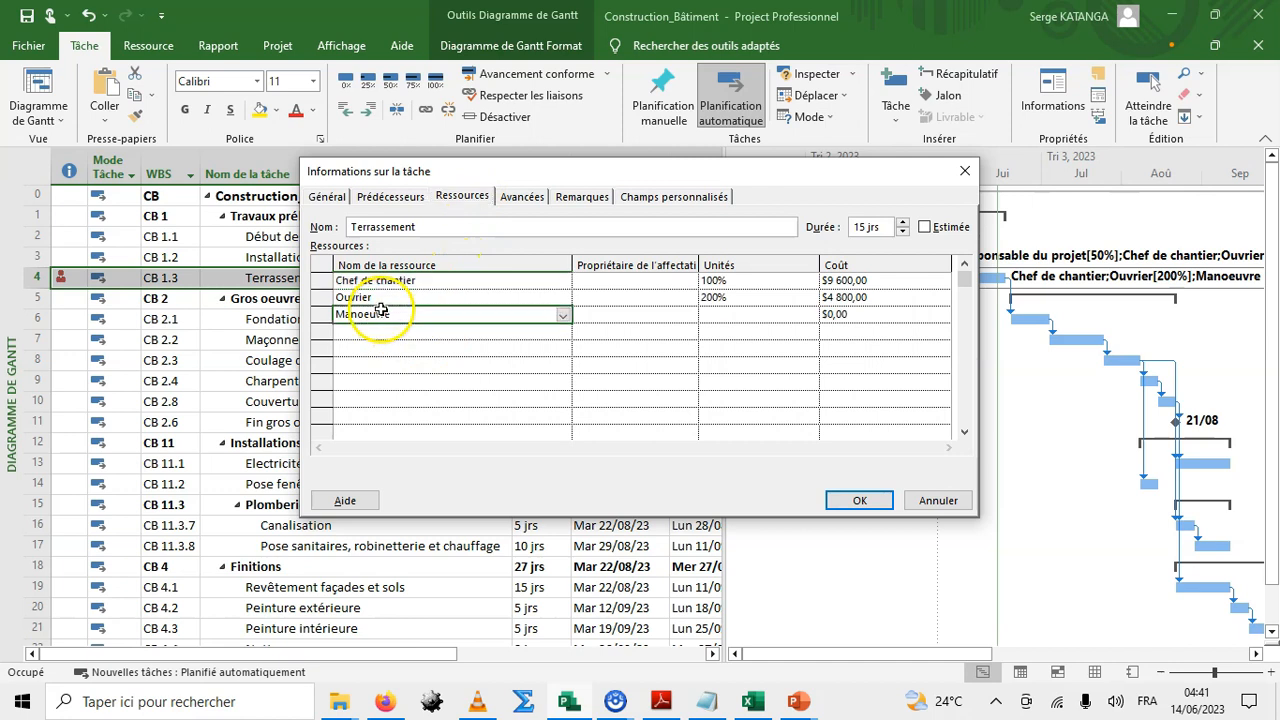
{"action": "left_click", "coordinate": [748, 297]}
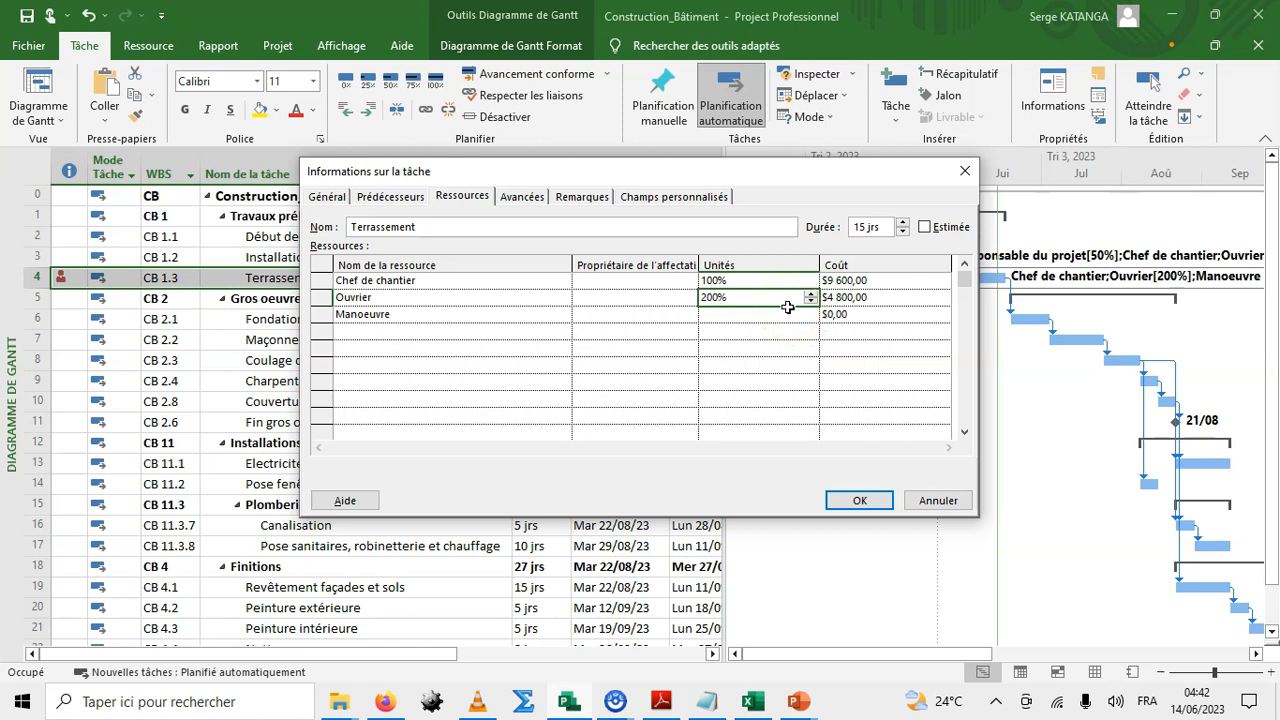
{"action": "left_click", "coordinate": [810, 301]}
{"action": "left_click", "coordinate": [810, 301]}
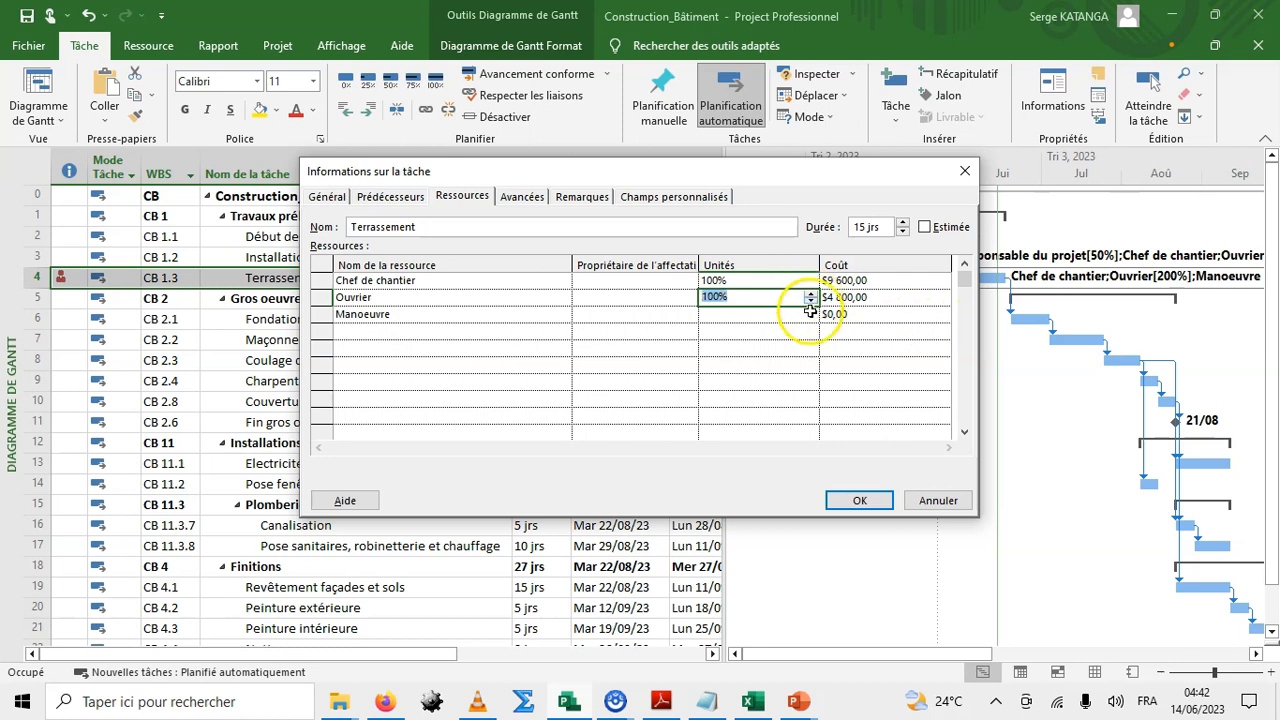
{"action": "left_click", "coordinate": [857, 500]}
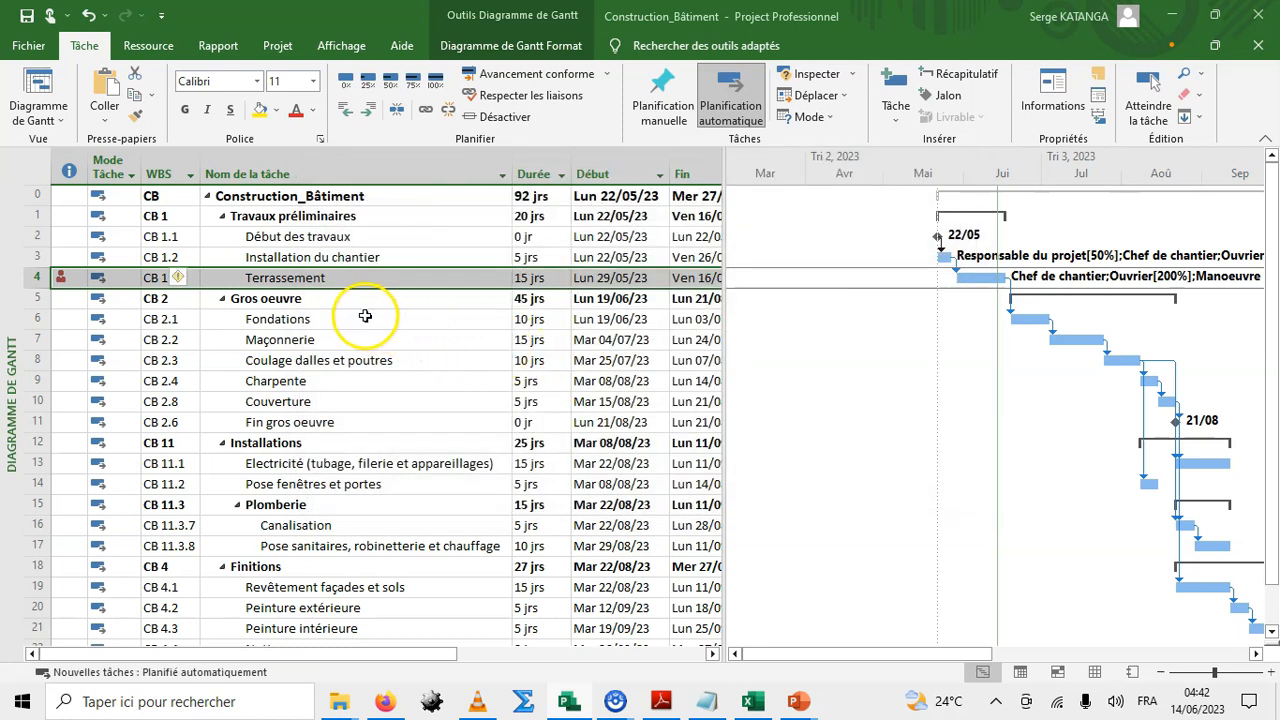
Widen the task table and assign Chef de chantier and Ouvrier to Fondations through the resource names column.
{"action": "left_click", "coordinate": [365, 318]}
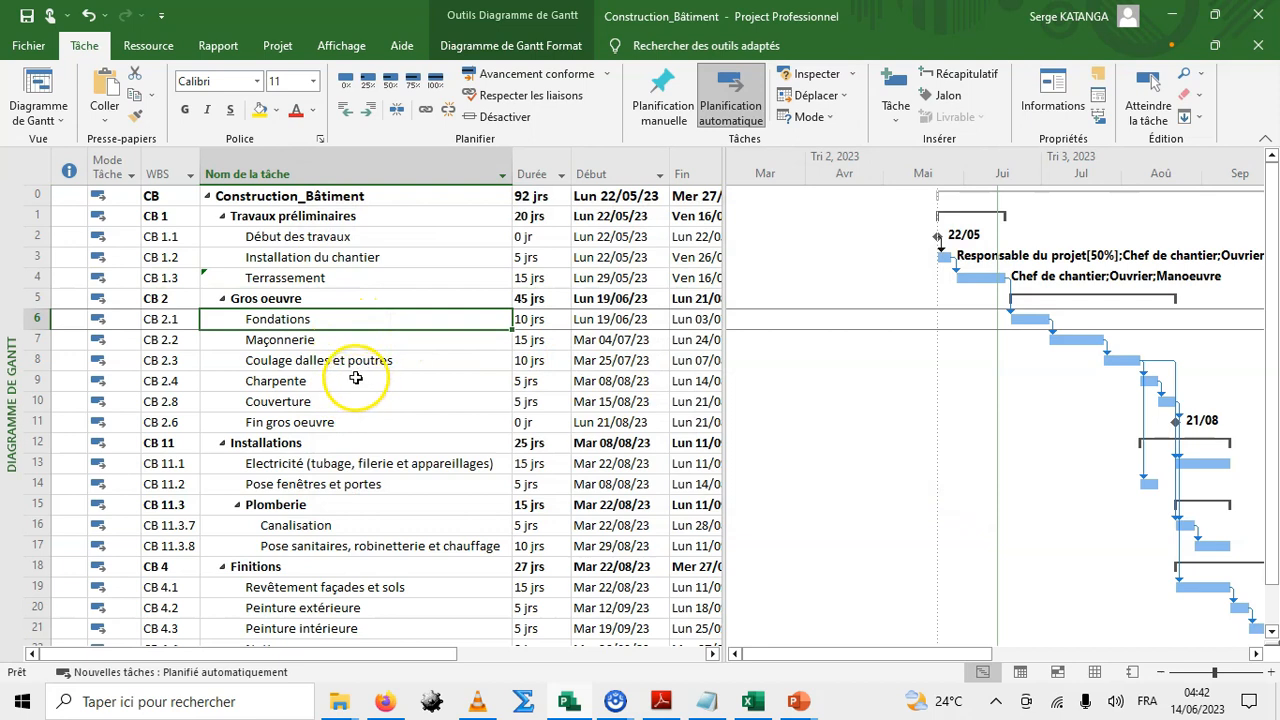
{"action": "left_click", "coordinate": [350, 277]}
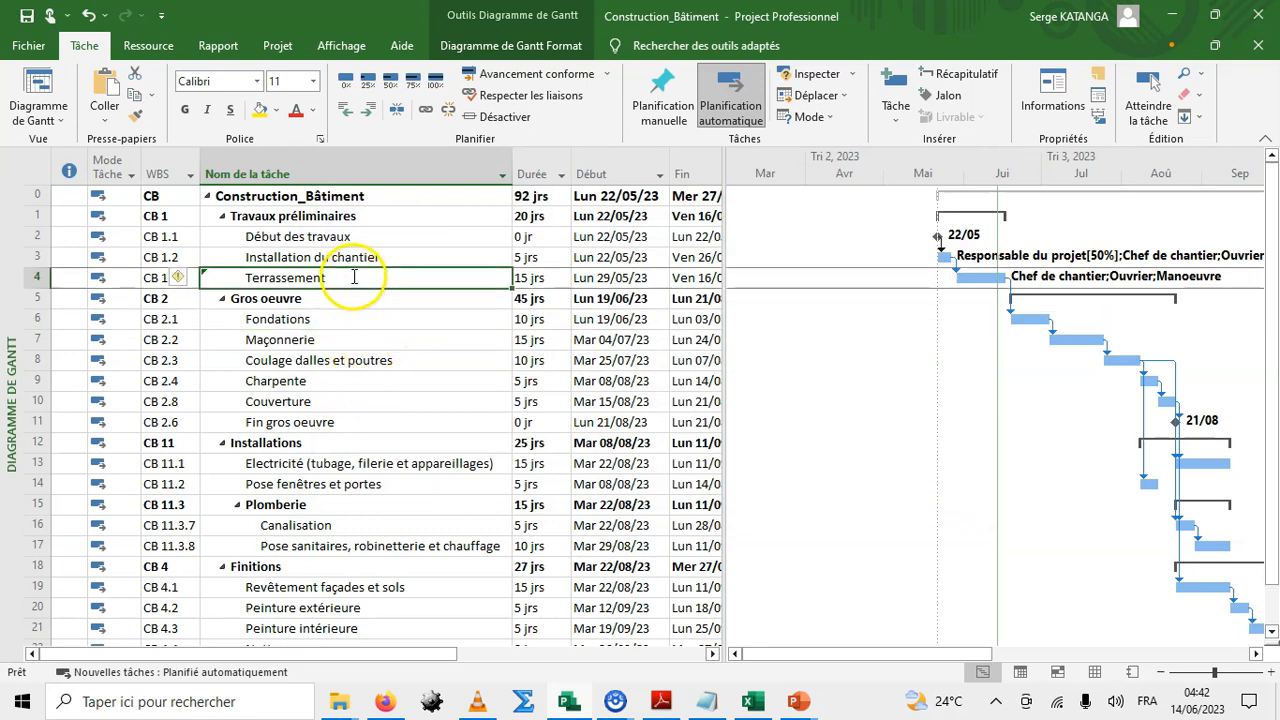
{"action": "left_click_drag", "start_coordinate": [722, 166], "coordinate": [1054, 177]}
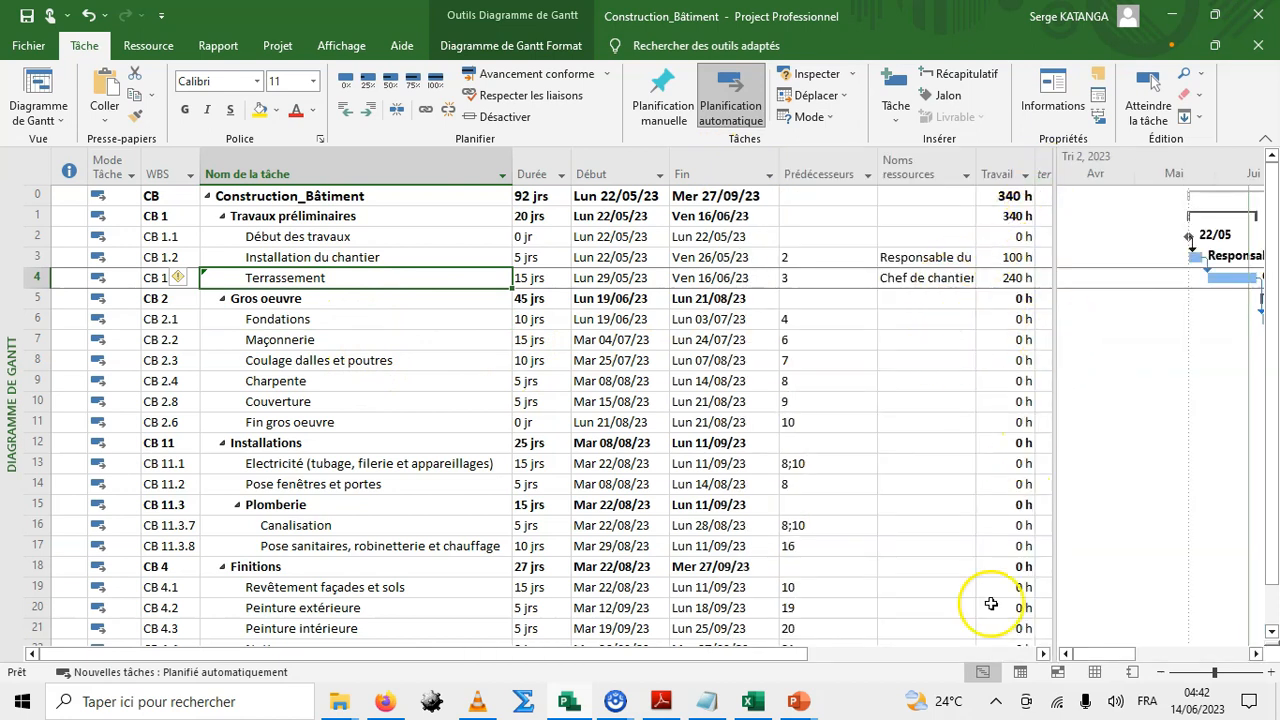
{"action": "left_click", "coordinate": [1043, 653]}
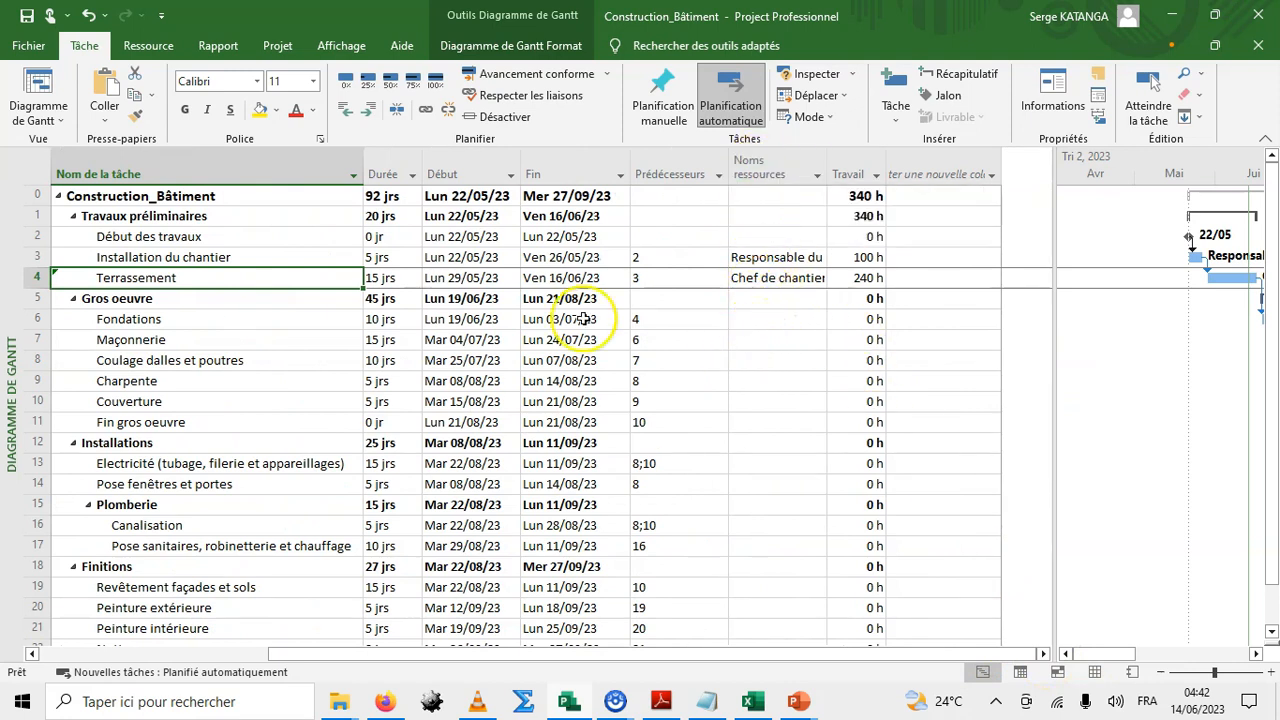
{"action": "left_click", "coordinate": [250, 319]}
{"action": "left_click", "coordinate": [763, 325]}
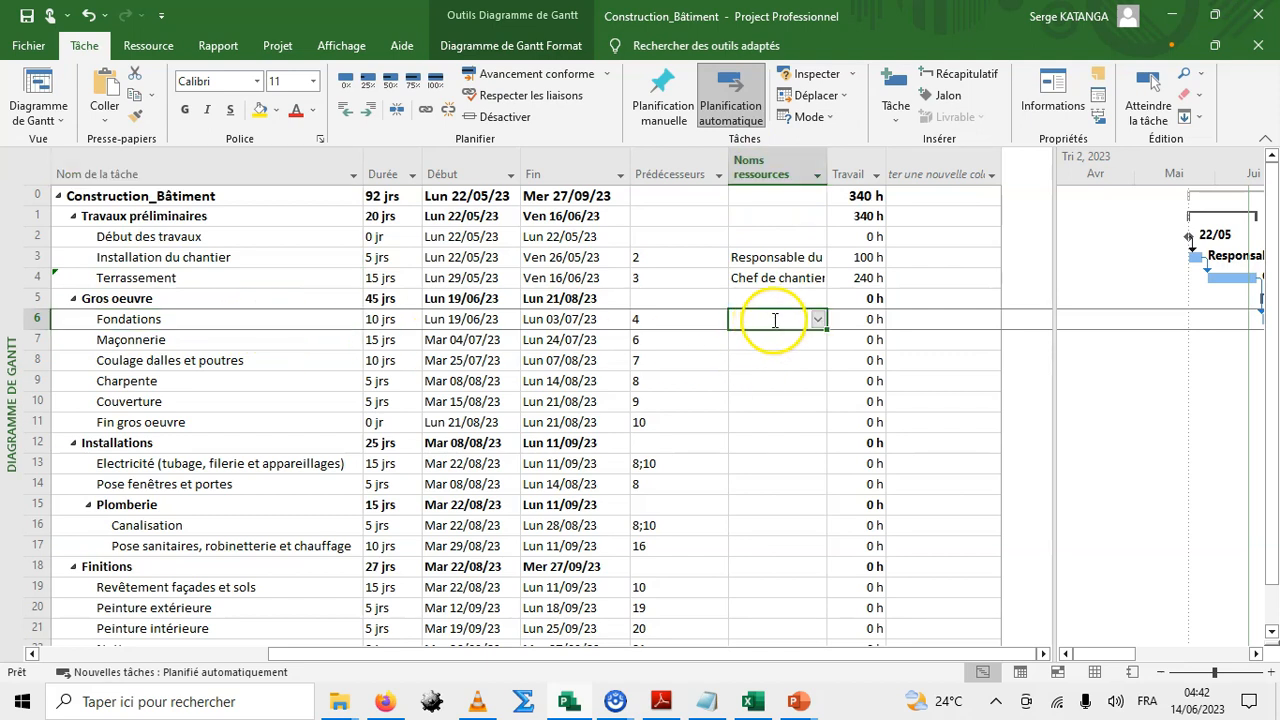
{"action": "left_click", "coordinate": [818, 319]}
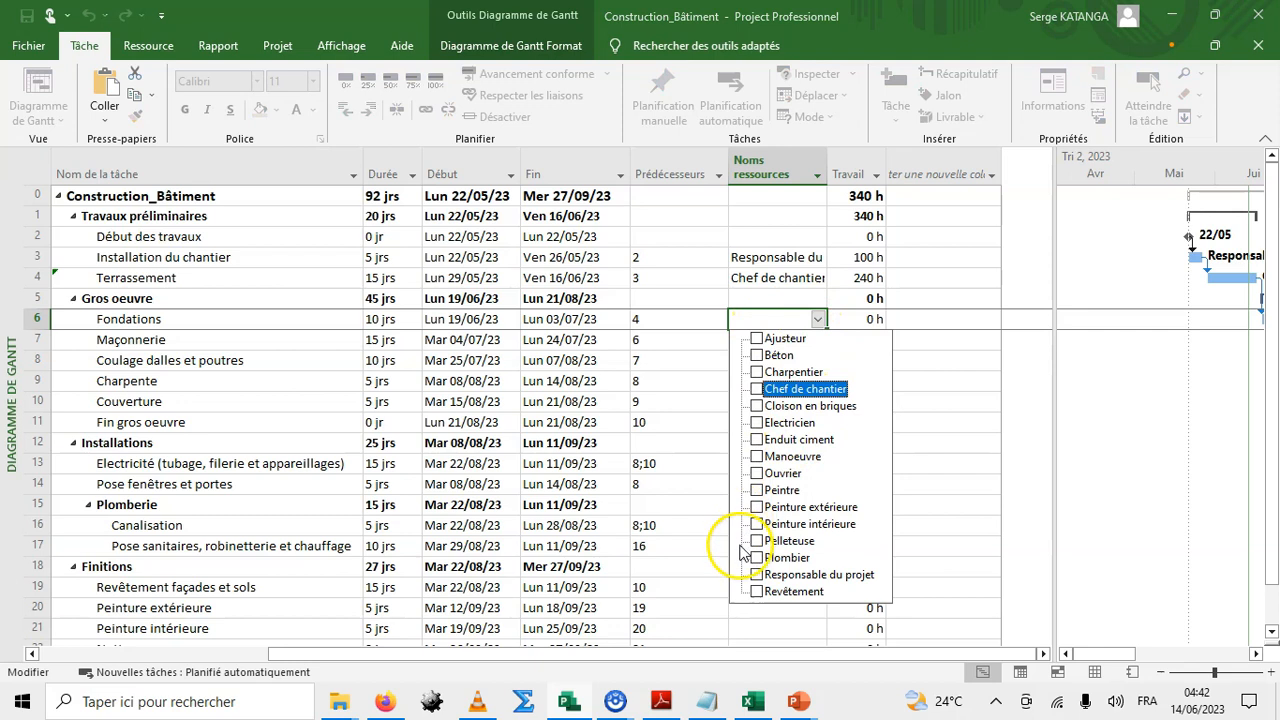
{"action": "left_click", "coordinate": [757, 389]}
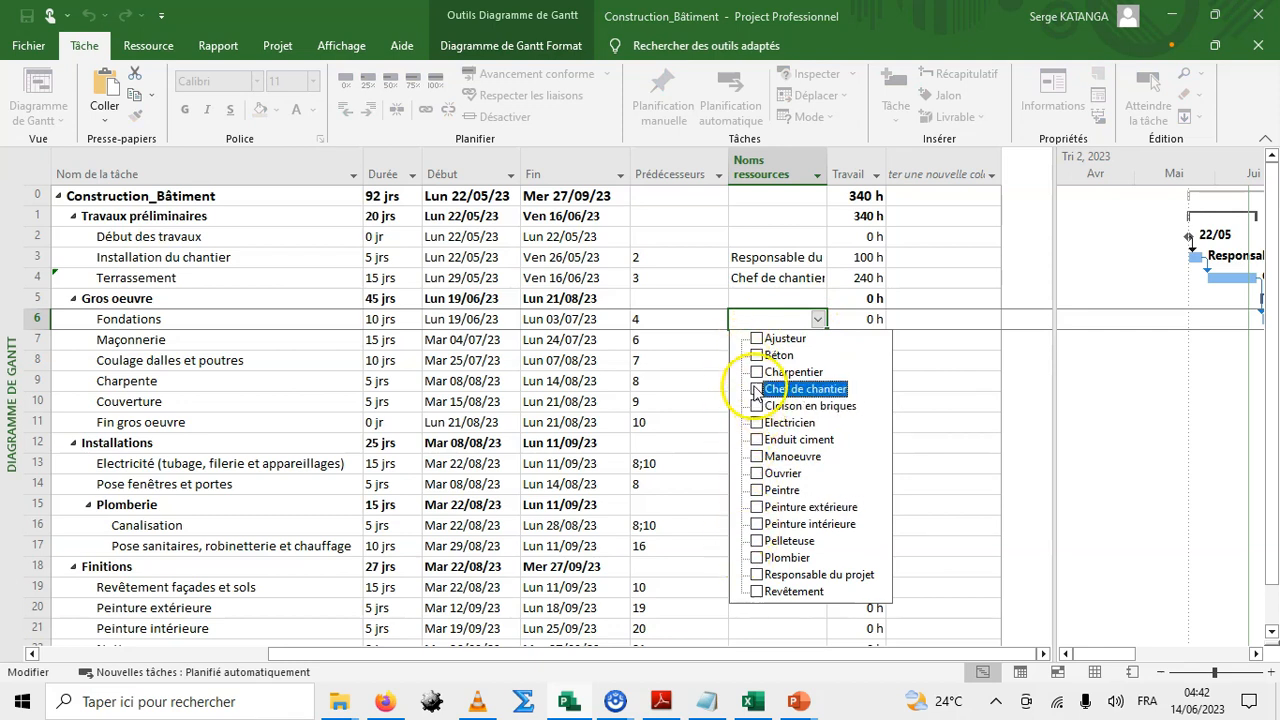
{"action": "left_click", "coordinate": [757, 474]}
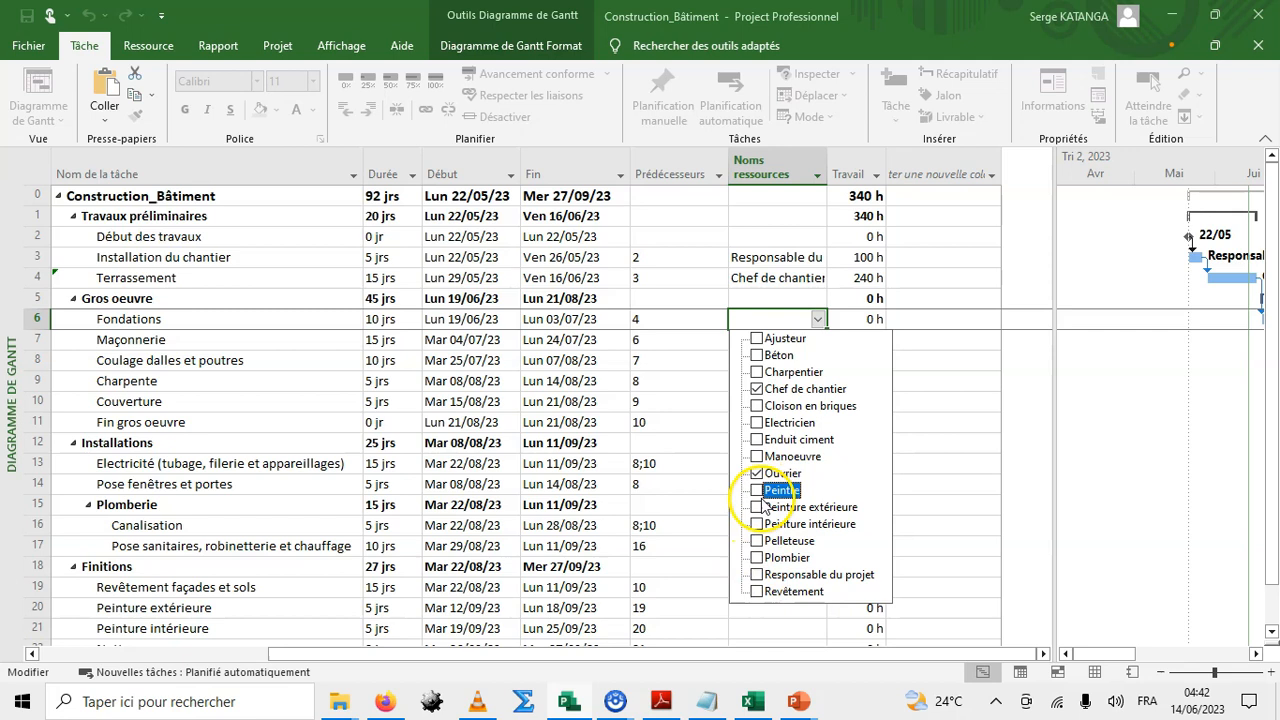
{"action": "left_click", "coordinate": [676, 365]}
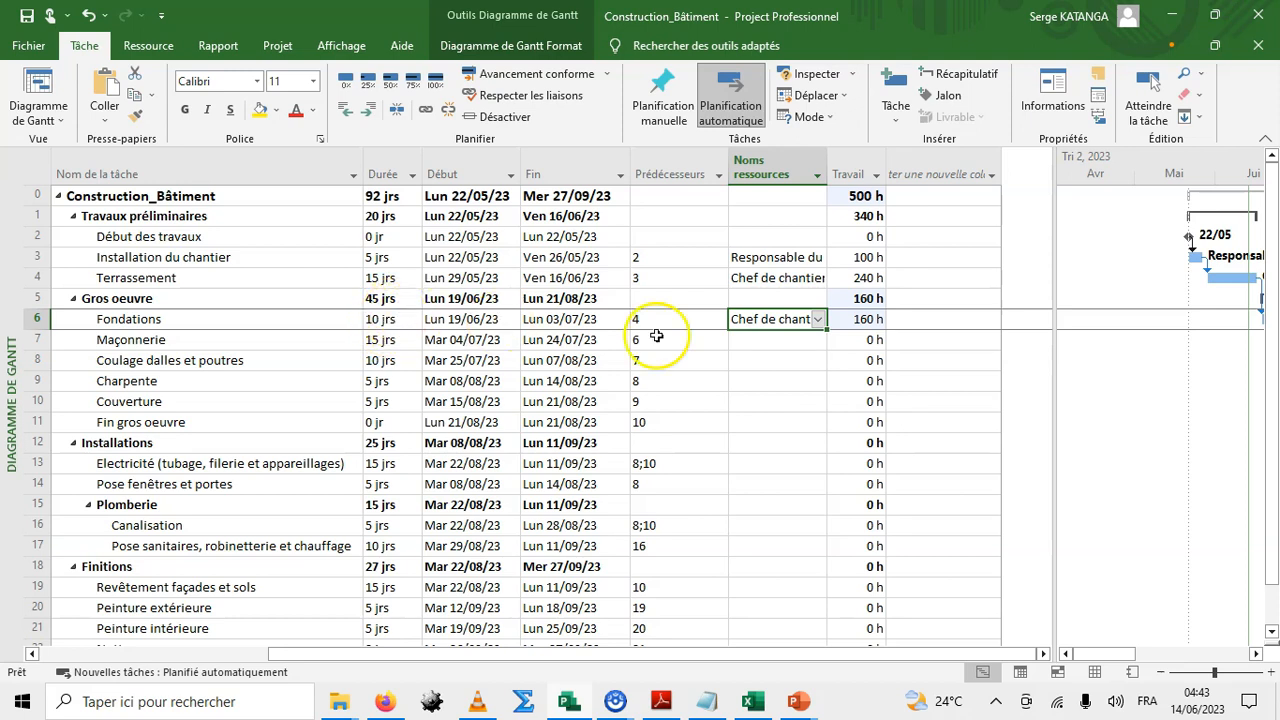
{"action": "left_click", "coordinate": [856, 317]}
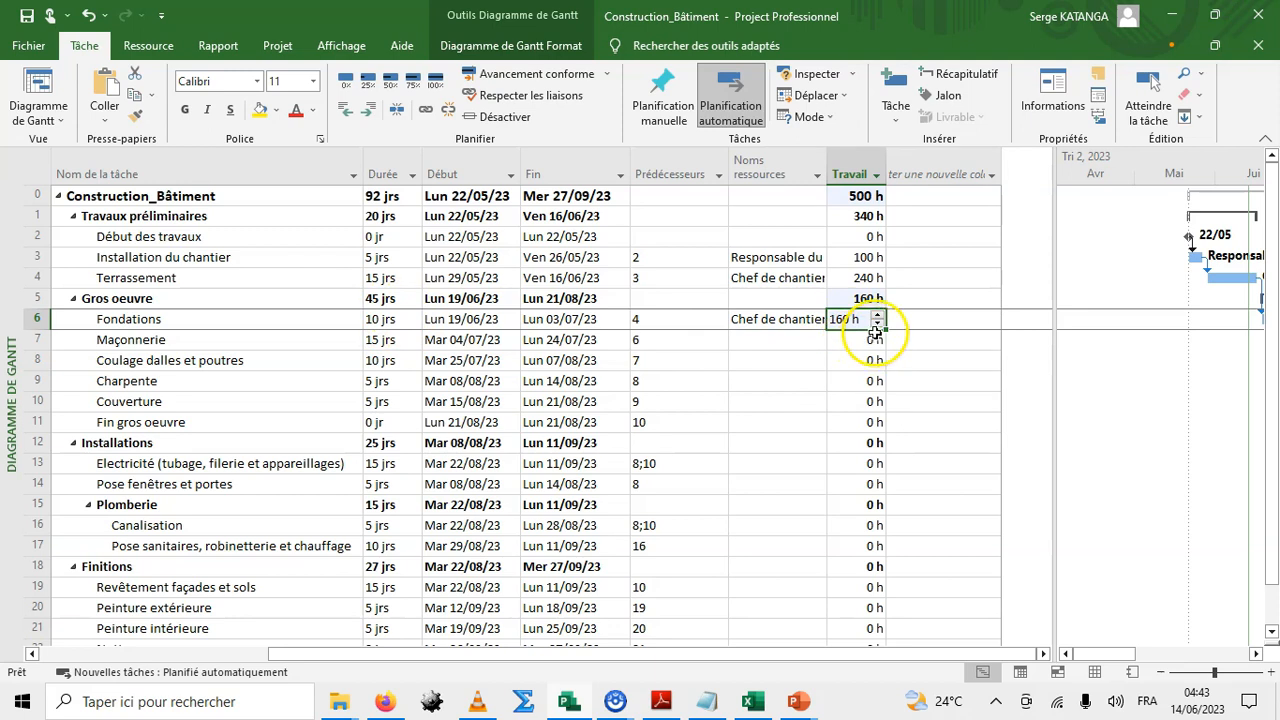
{"action": "left_click", "coordinate": [785, 381]}
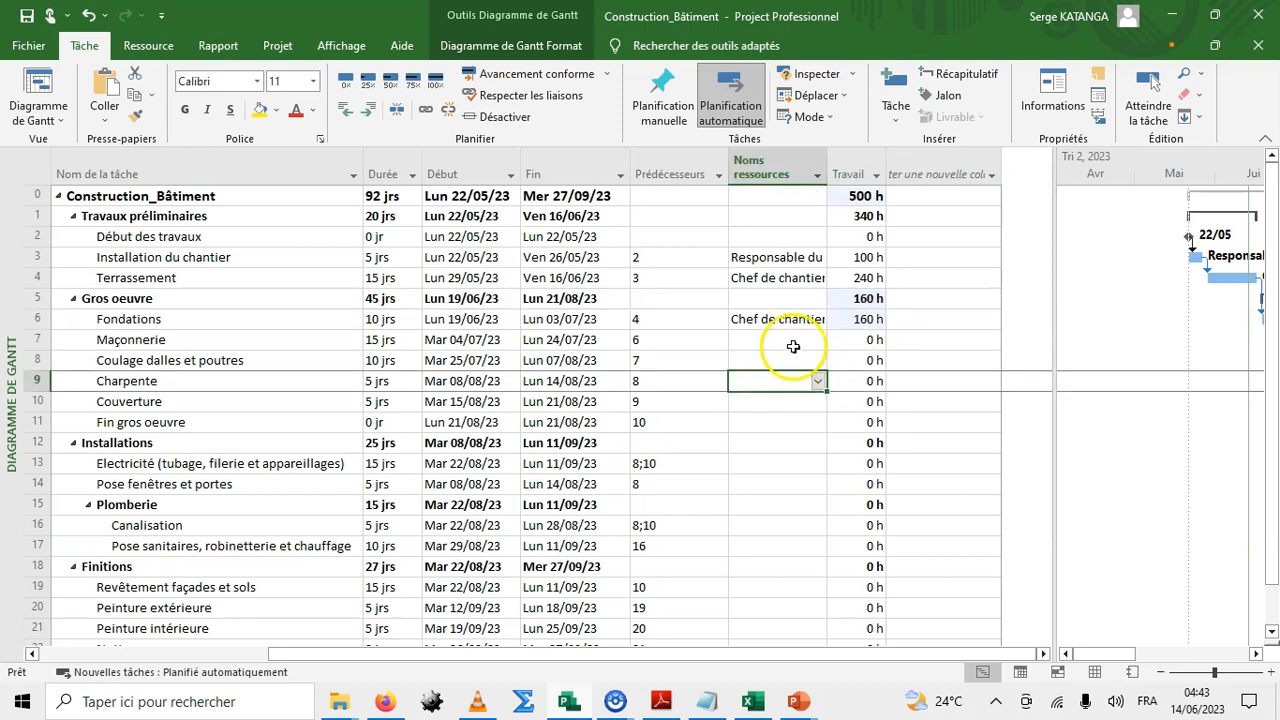
{"action": "left_click", "coordinate": [793, 342]}
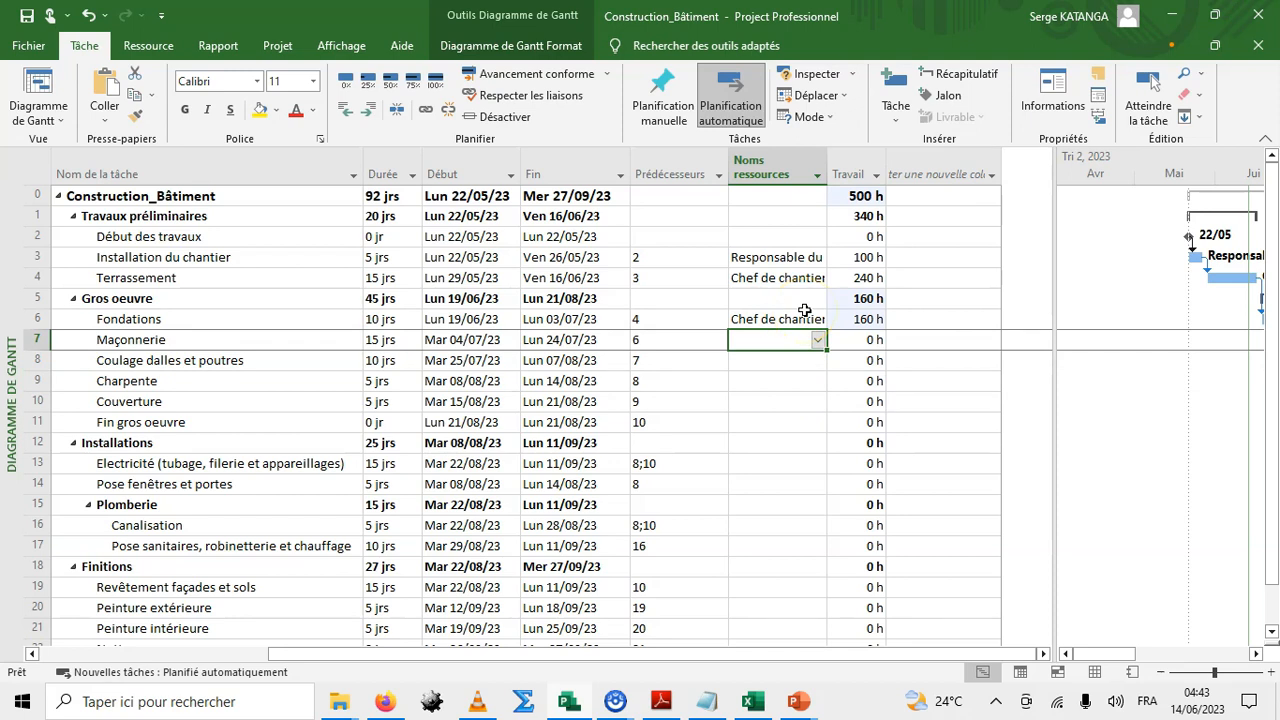
{"action": "left_click", "coordinate": [808, 318]}
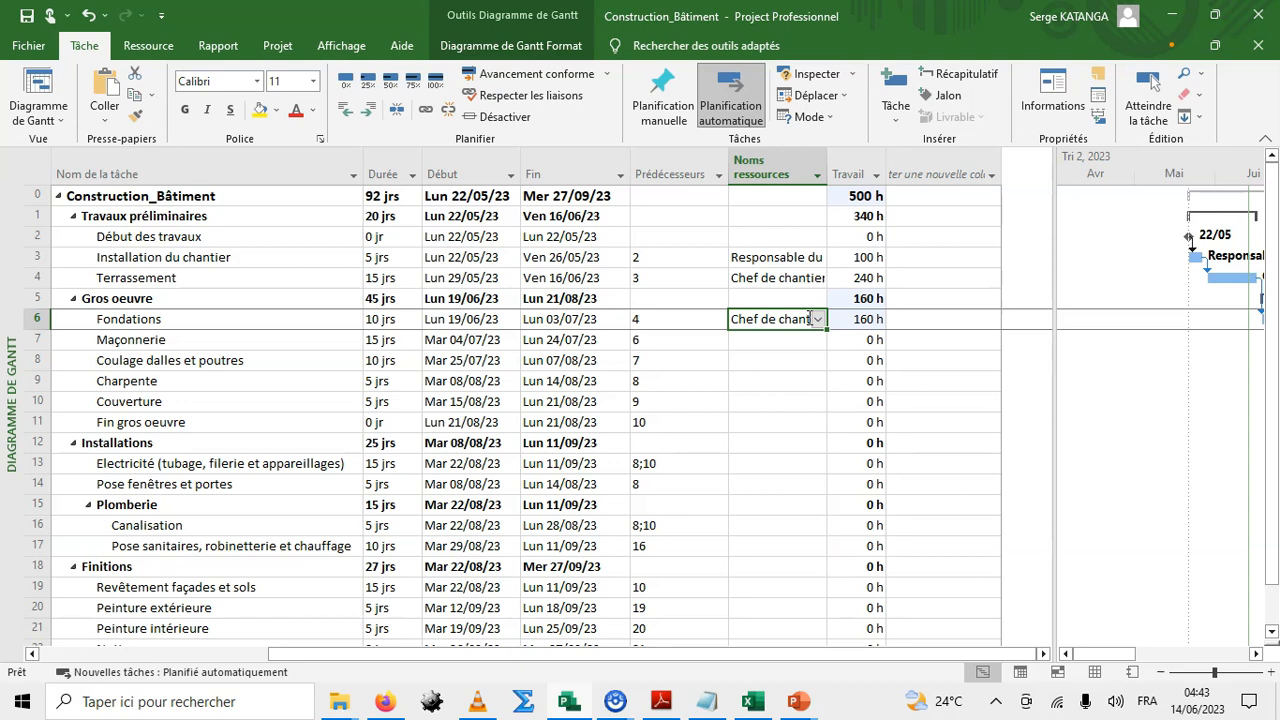
{"action": "left_click", "coordinate": [308, 259]}
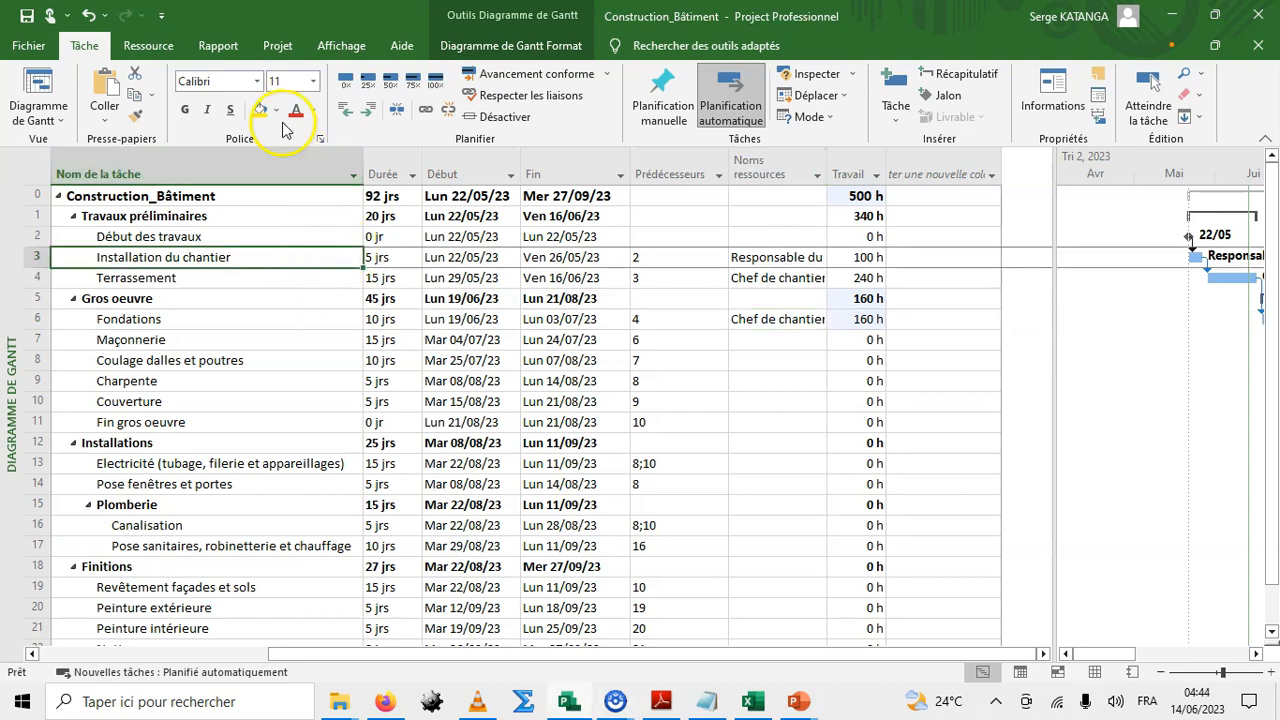
{"action": "left_click", "coordinate": [178, 359]}
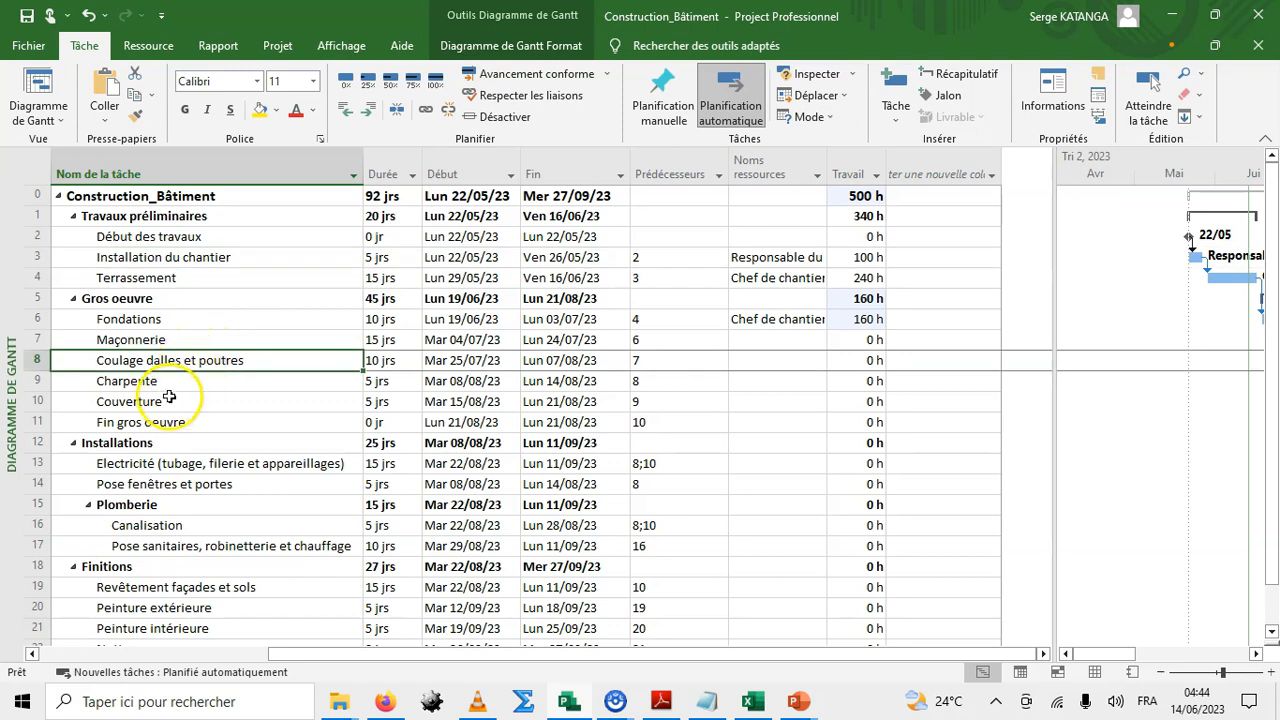
{"action": "left_click", "coordinate": [167, 381]}
{"action": "left_click", "coordinate": [158, 360]}
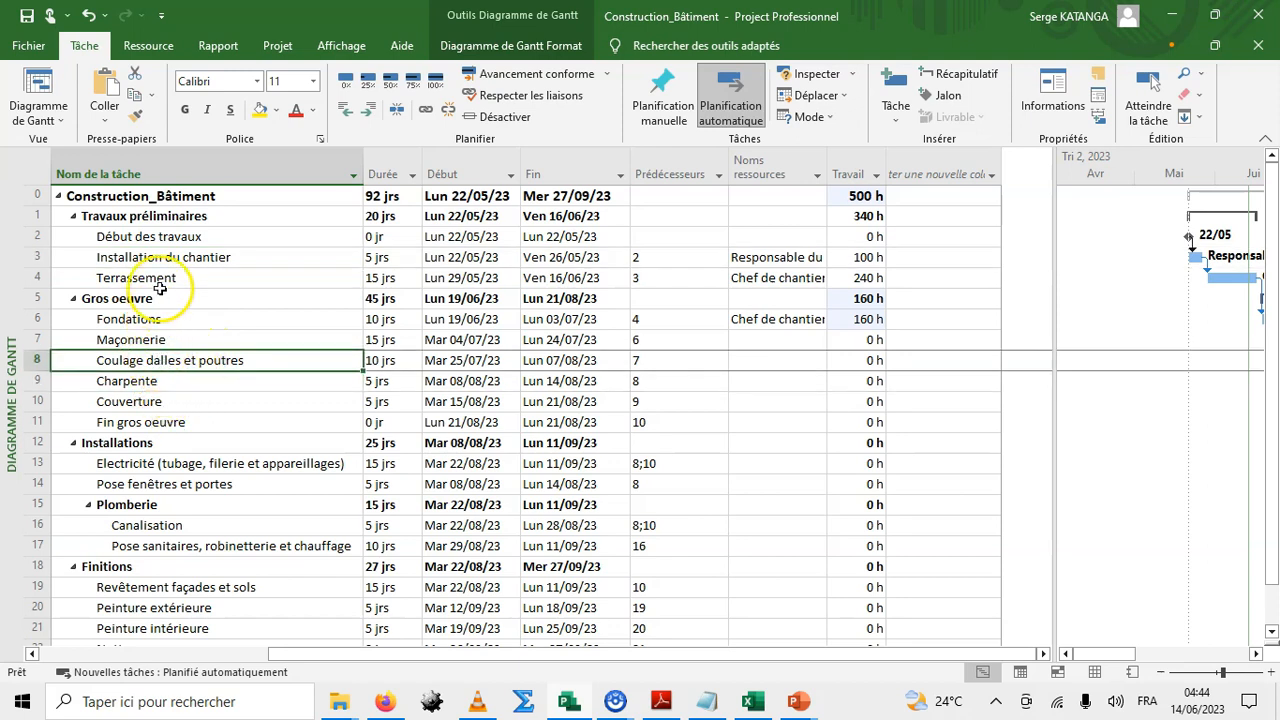
{"action": "left_click", "coordinate": [146, 381]}
{"action": "left_click", "coordinate": [148, 360]}
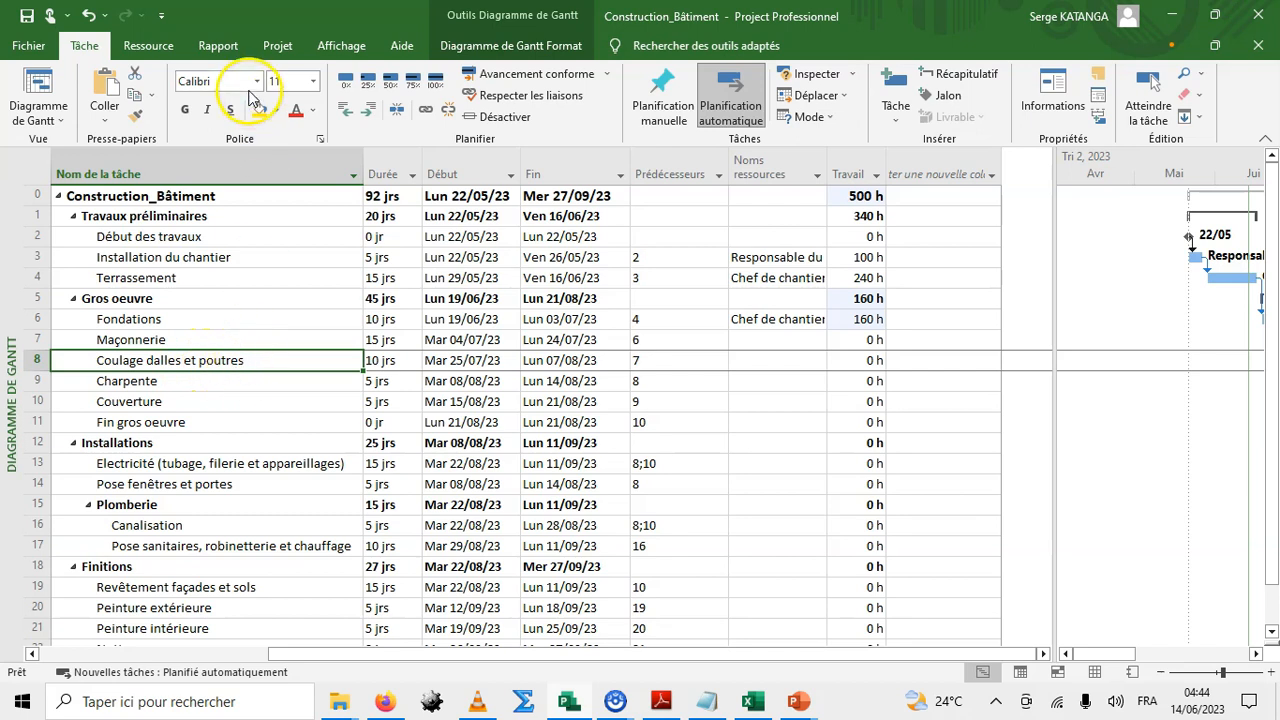
Open Assign Resources for Coulage dalles et poutres and assign Chef de chantier, Ouvrier and Manoeuvre to it.
{"action": "left_click", "coordinate": [160, 48]}
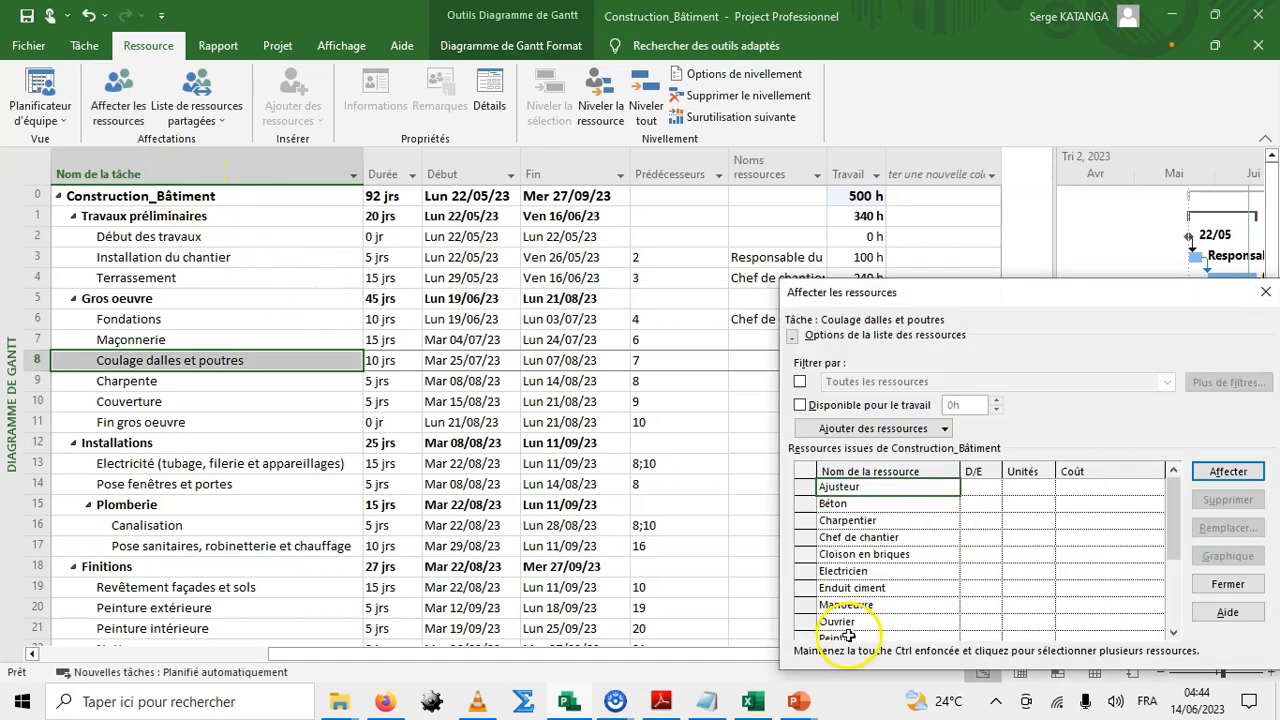
{"action": "left_click", "coordinate": [862, 538]}
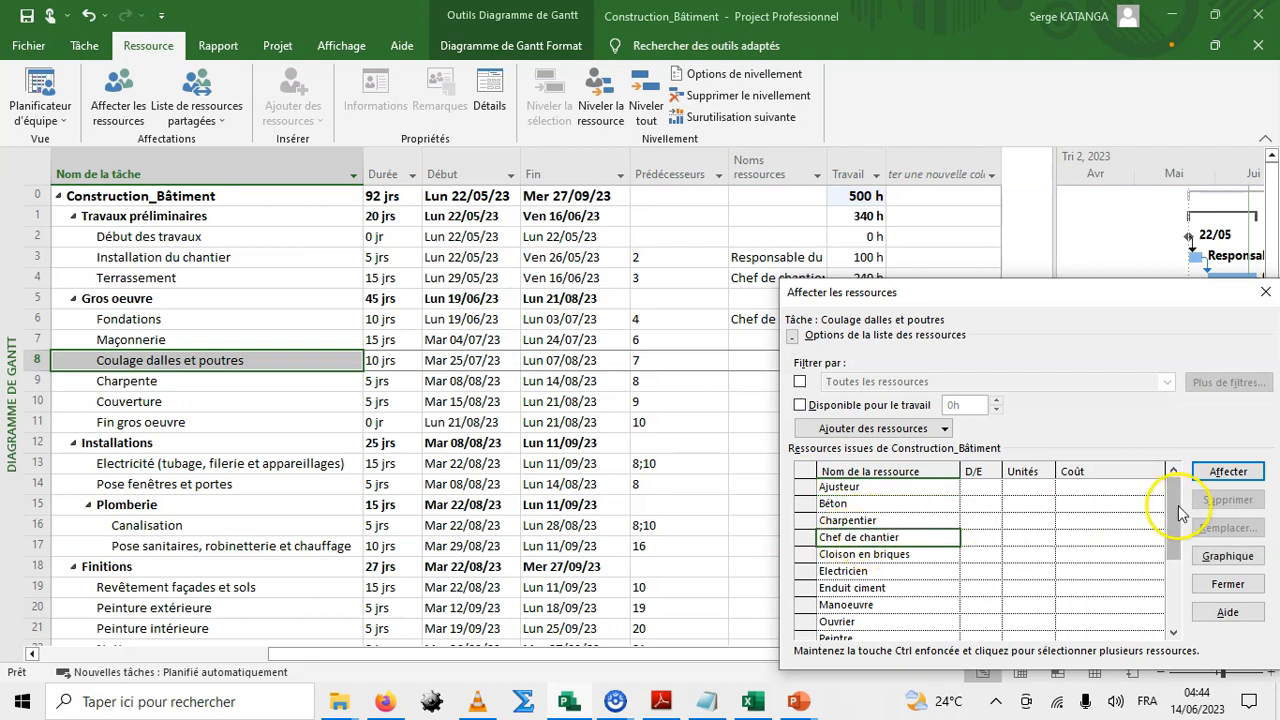
{"action": "left_click", "coordinate": [1220, 471]}
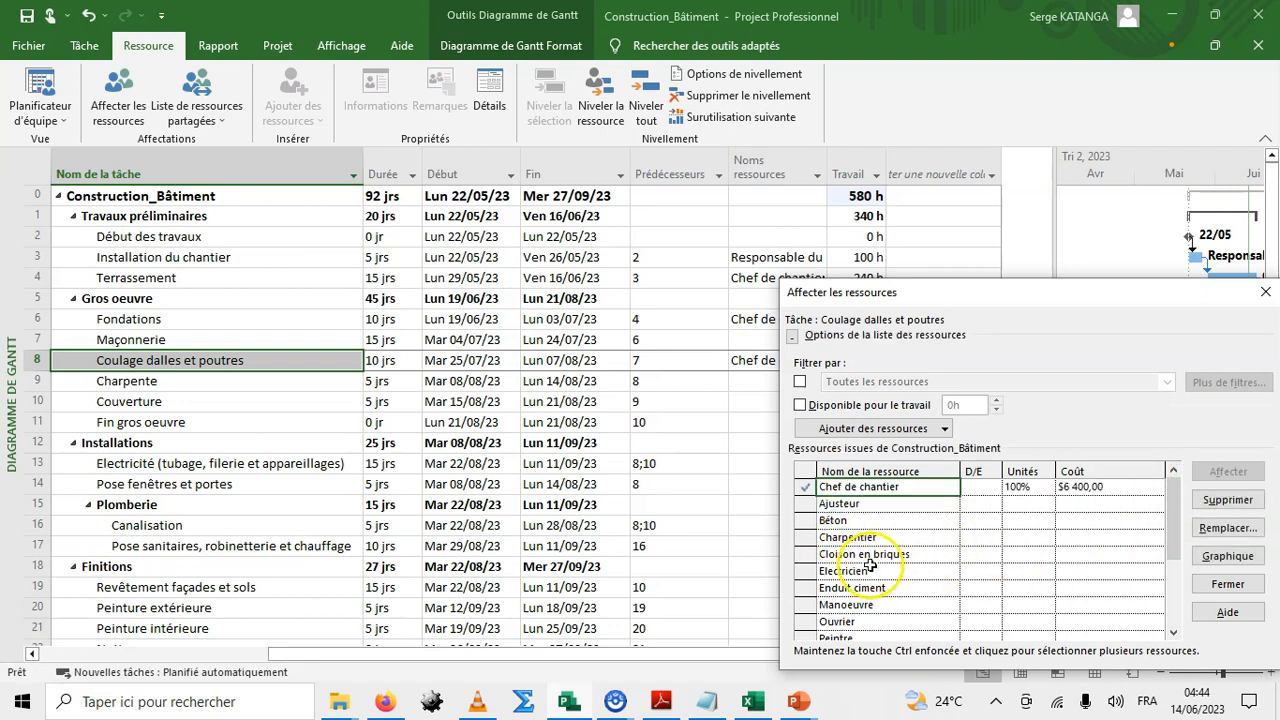
{"action": "left_click", "coordinate": [838, 621]}
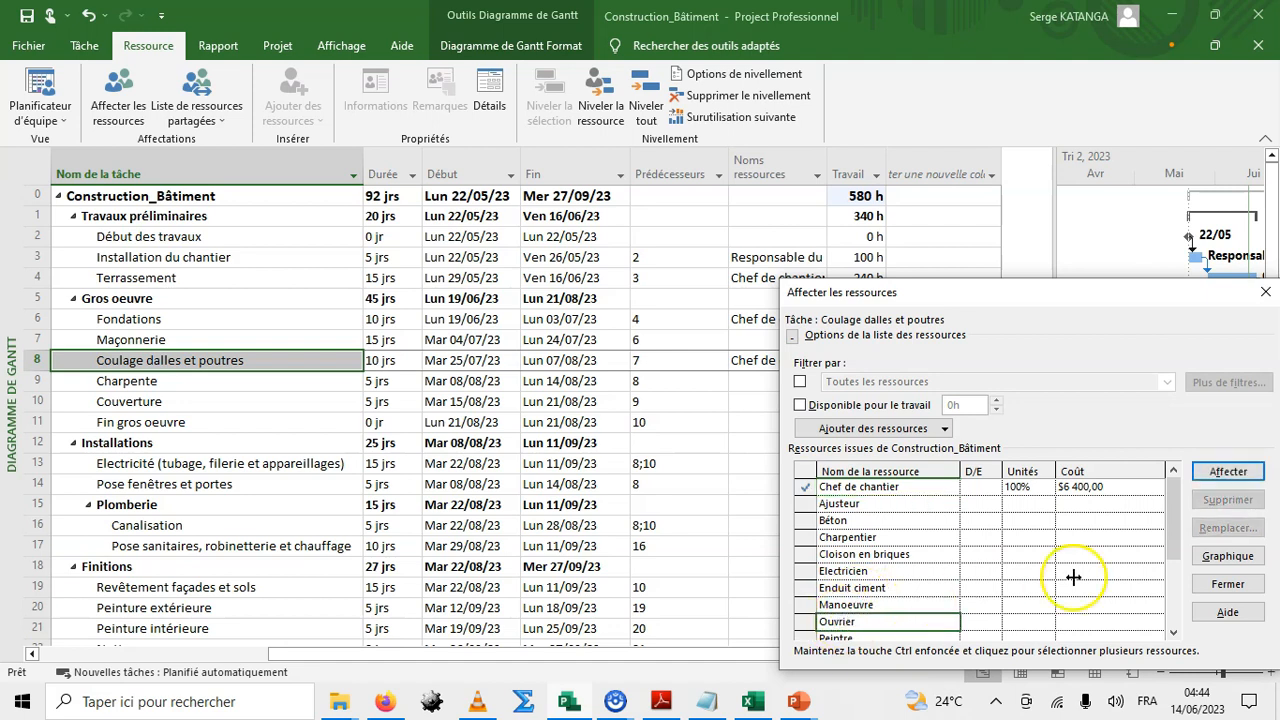
{"action": "left_click", "coordinate": [1228, 471]}
{"action": "left_click", "coordinate": [855, 621]}
{"action": "left_click", "coordinate": [1228, 471]}
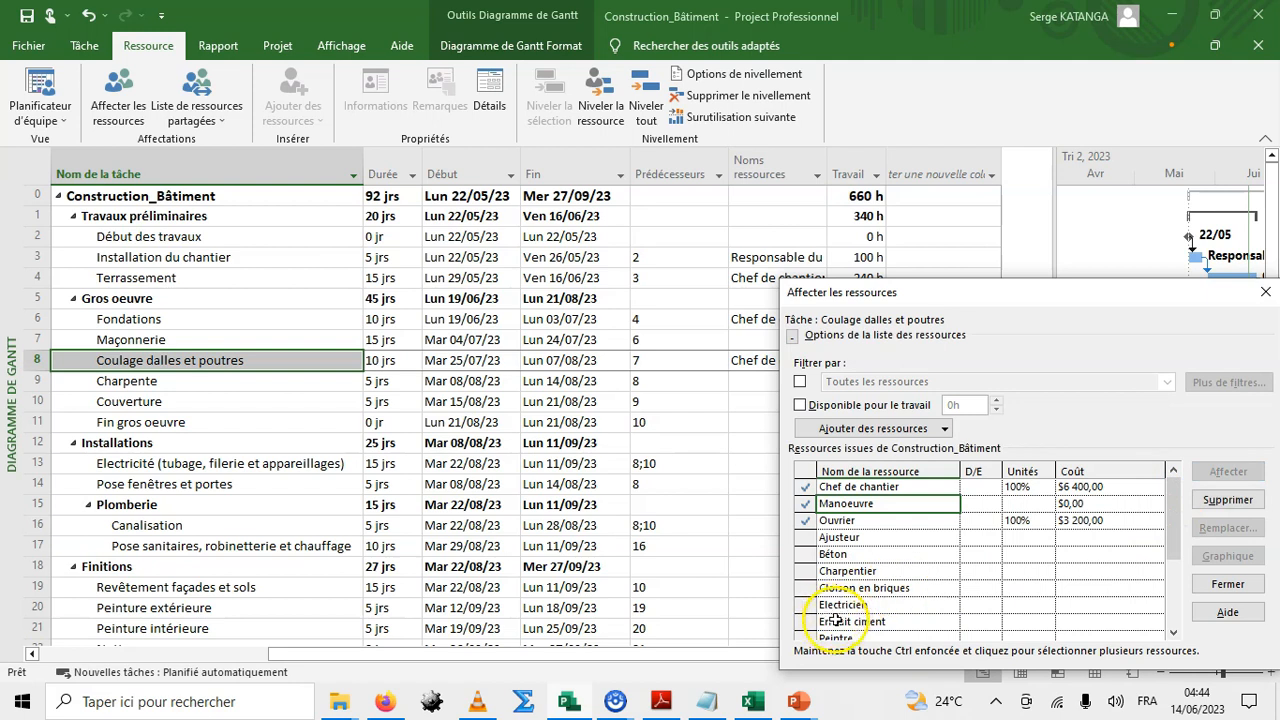
Assign Béton to Coulage dalles et poutres and set its units to 13 M3.
{"action": "left_click", "coordinate": [835, 557]}
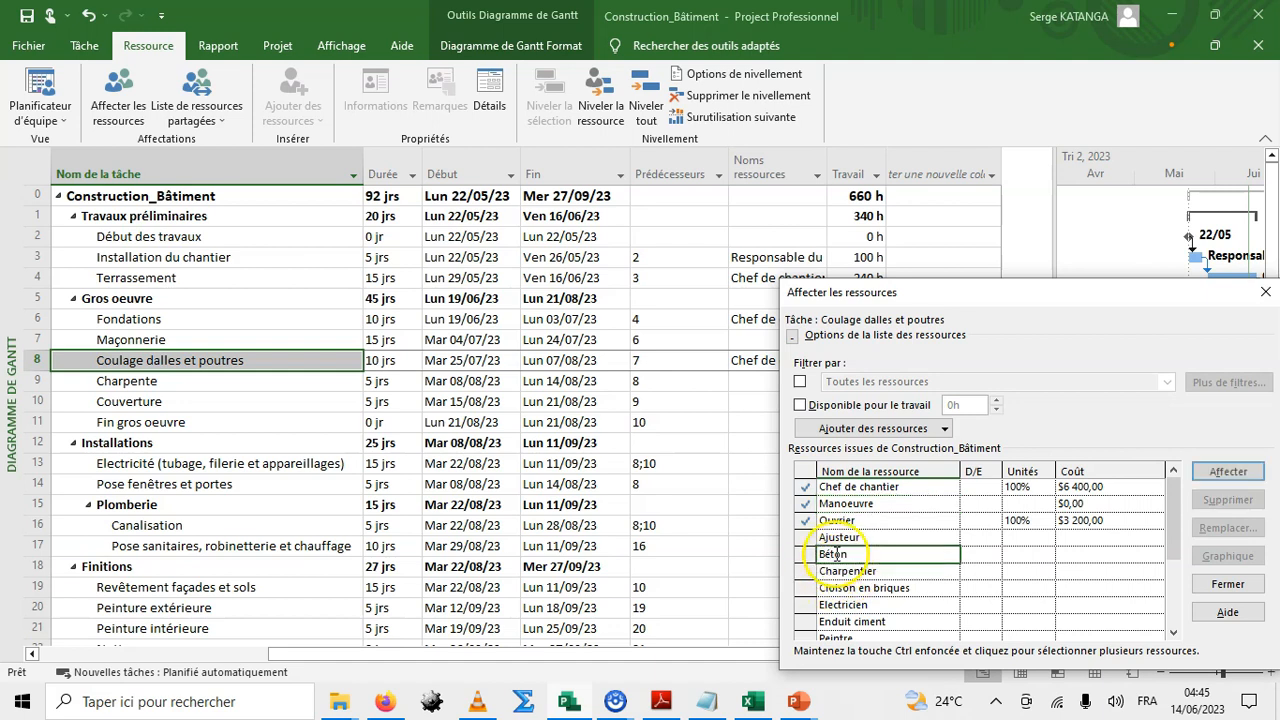
{"action": "left_click", "coordinate": [1233, 472]}
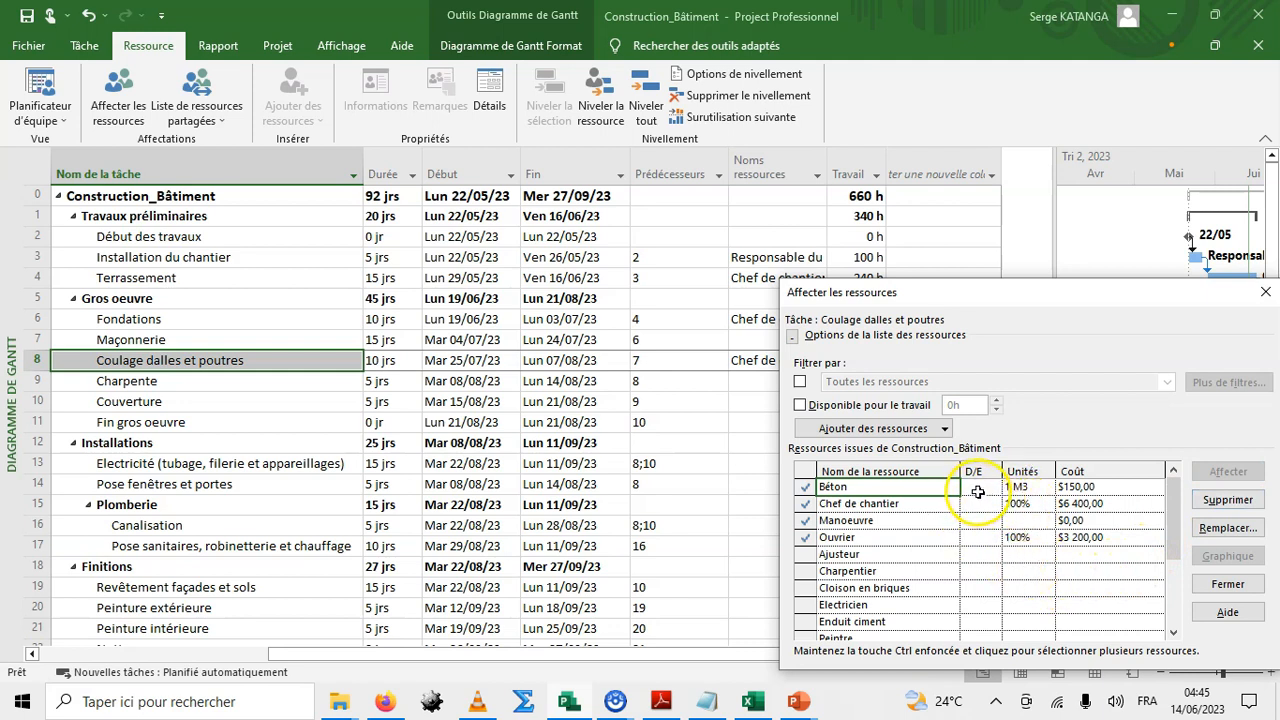
{"action": "left_click", "coordinate": [1015, 487]}
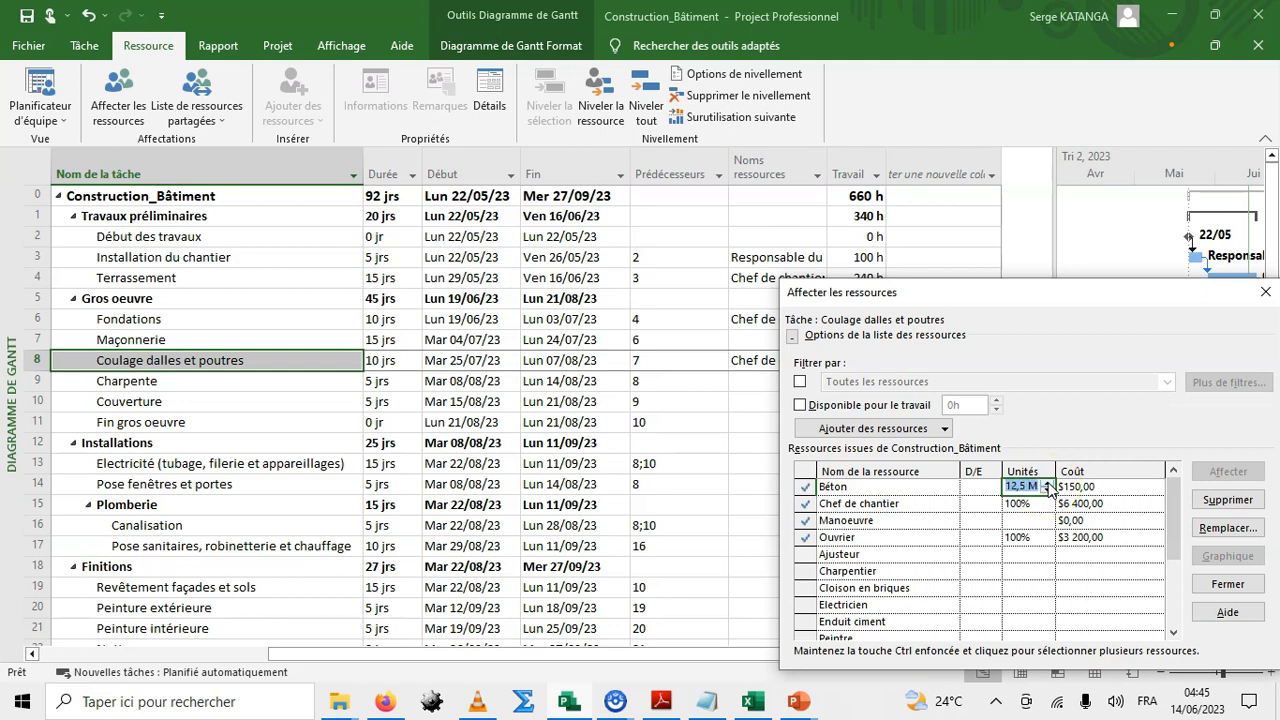
{"action": "left_click", "coordinate": [1048, 484]}
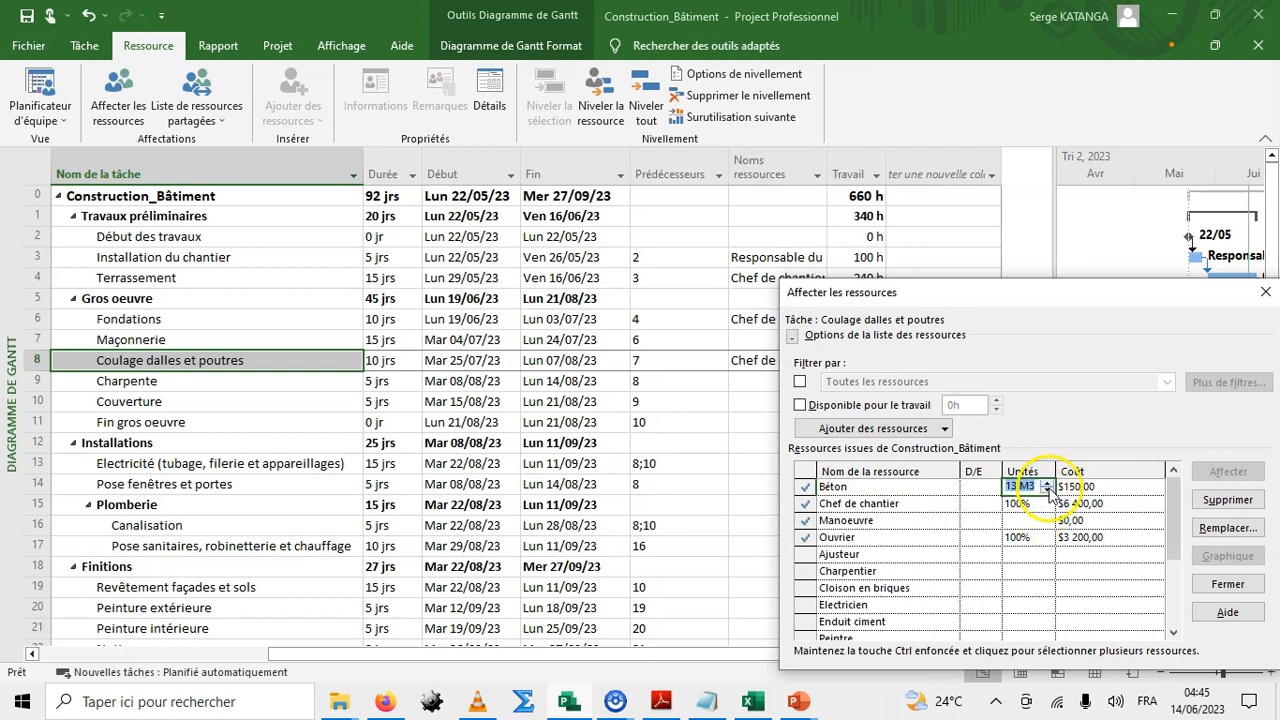
{"action": "key", "text": "Escape"}
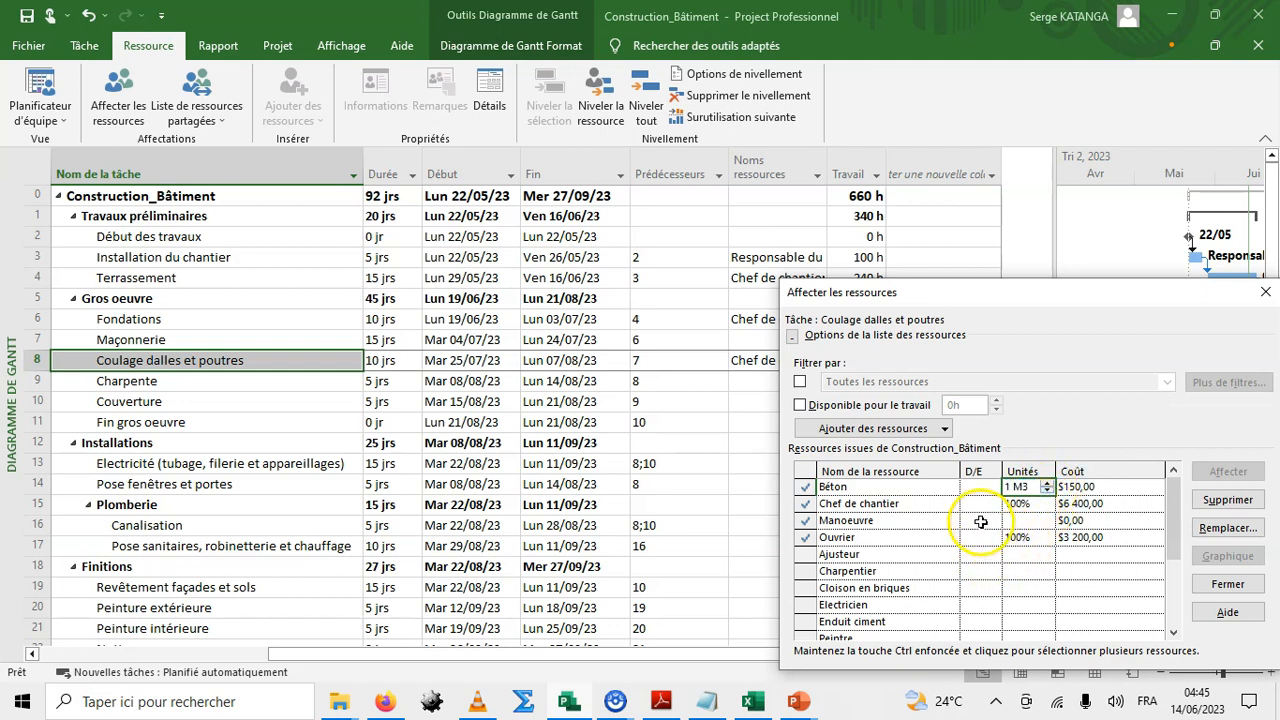
{"action": "left_click", "coordinate": [981, 521]}
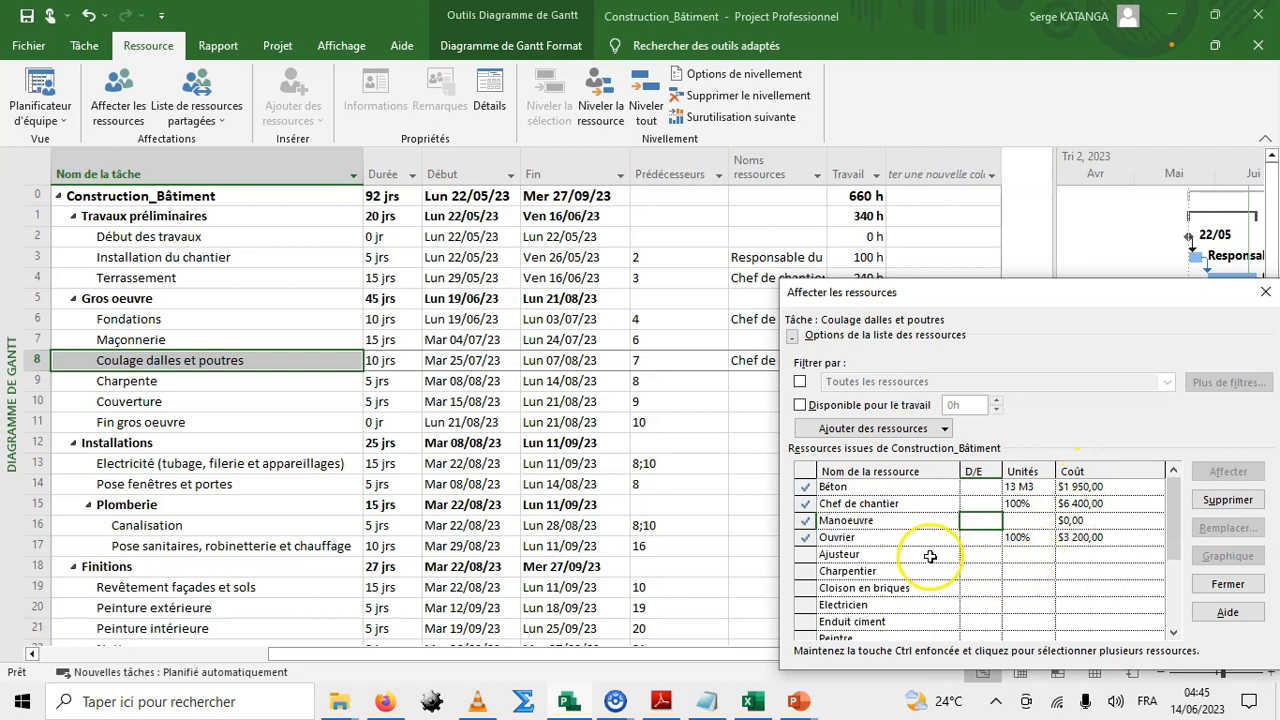
Assign Ajusteur and Charpentier to the task, then remove both assignments again.
{"action": "left_click", "coordinate": [880, 555]}
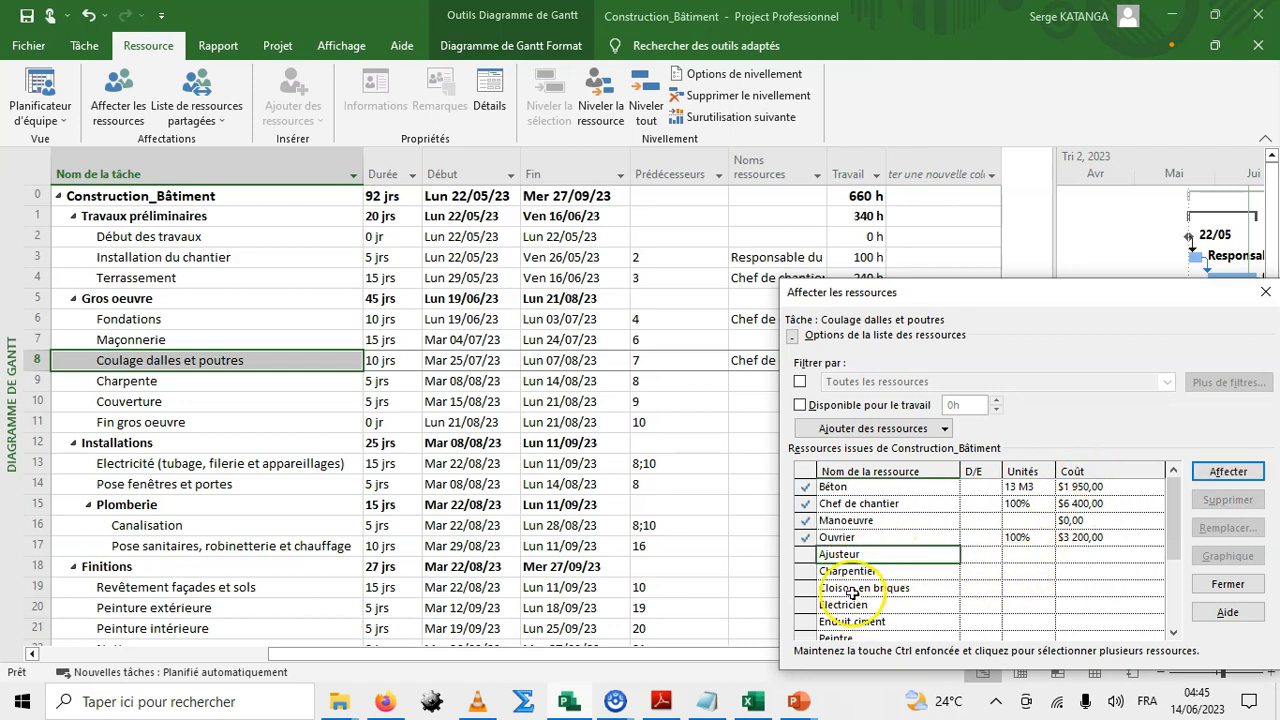
{"action": "left_click", "coordinate": [1226, 472]}
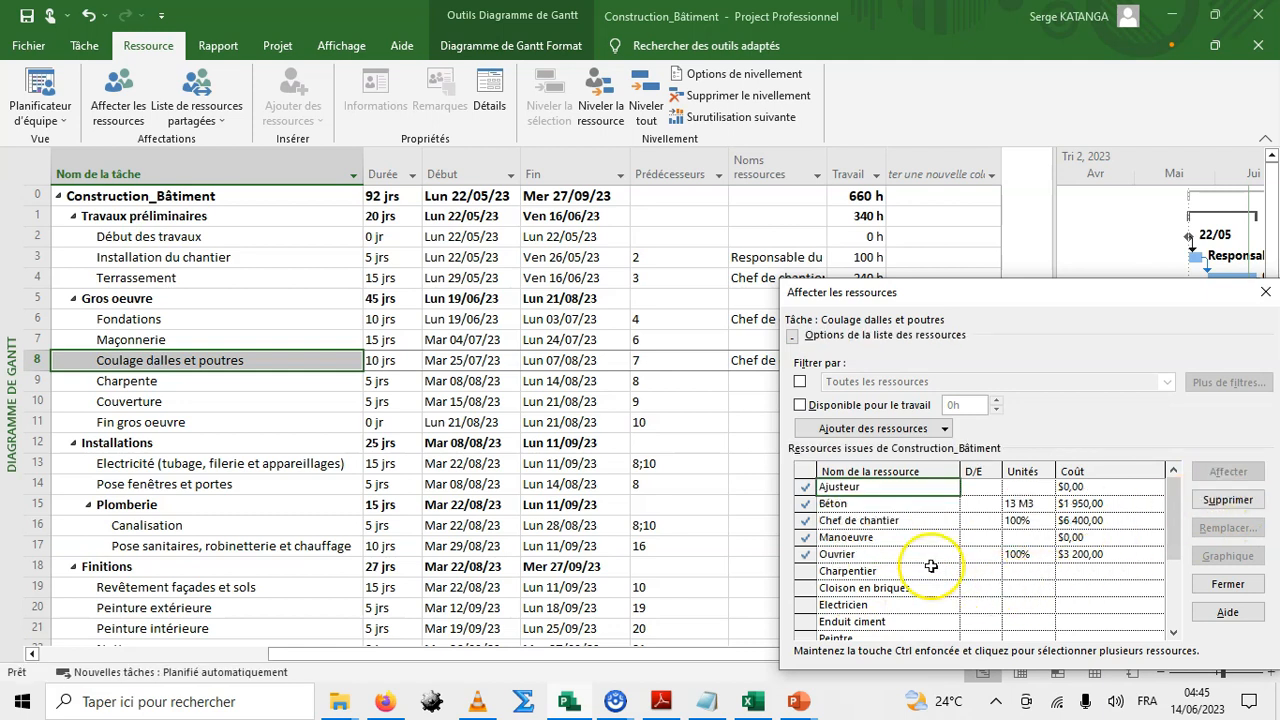
{"action": "left_click", "coordinate": [838, 502]}
{"action": "left_click", "coordinate": [847, 487]}
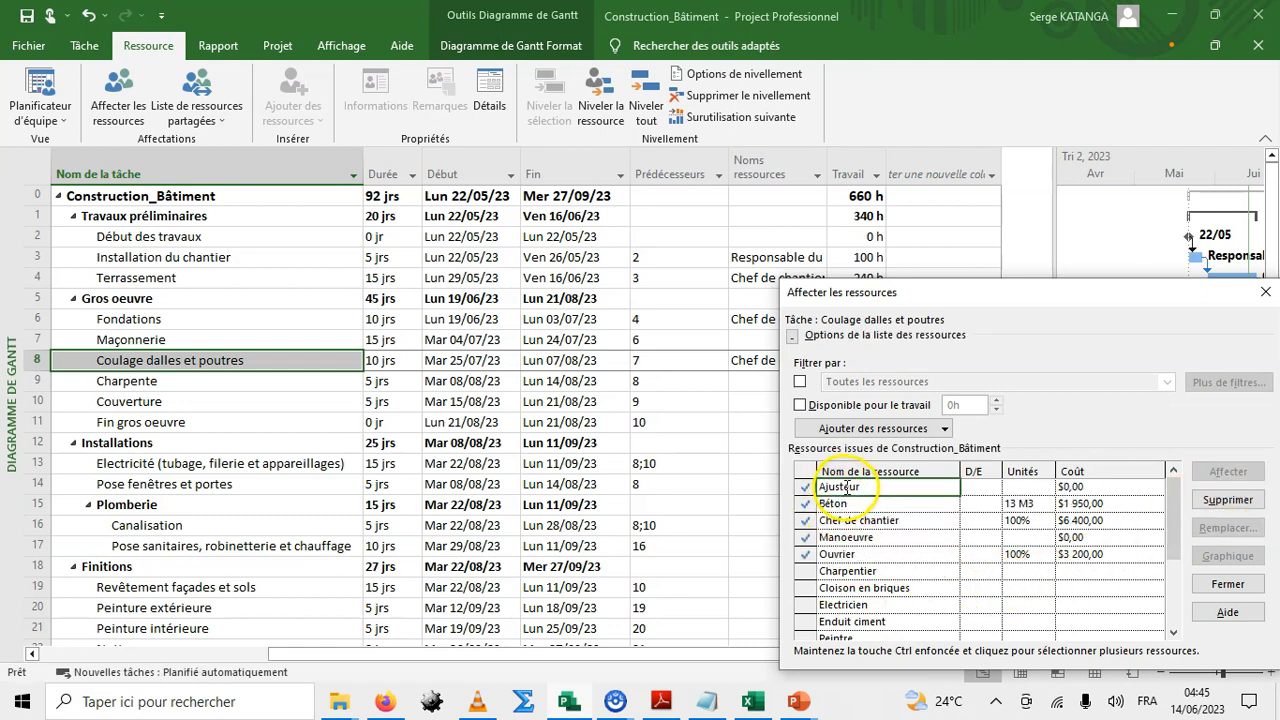
{"action": "left_click", "coordinate": [1228, 500]}
{"action": "left_click", "coordinate": [950, 571]}
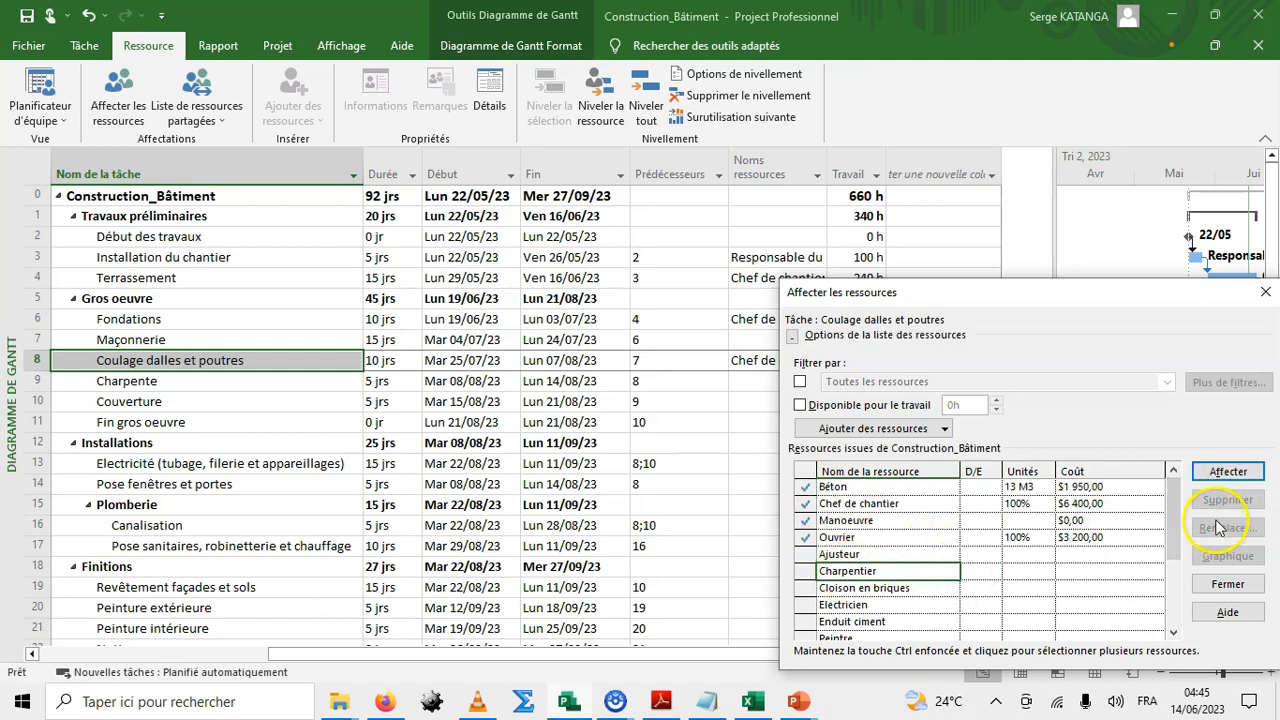
{"action": "left_click", "coordinate": [1212, 471]}
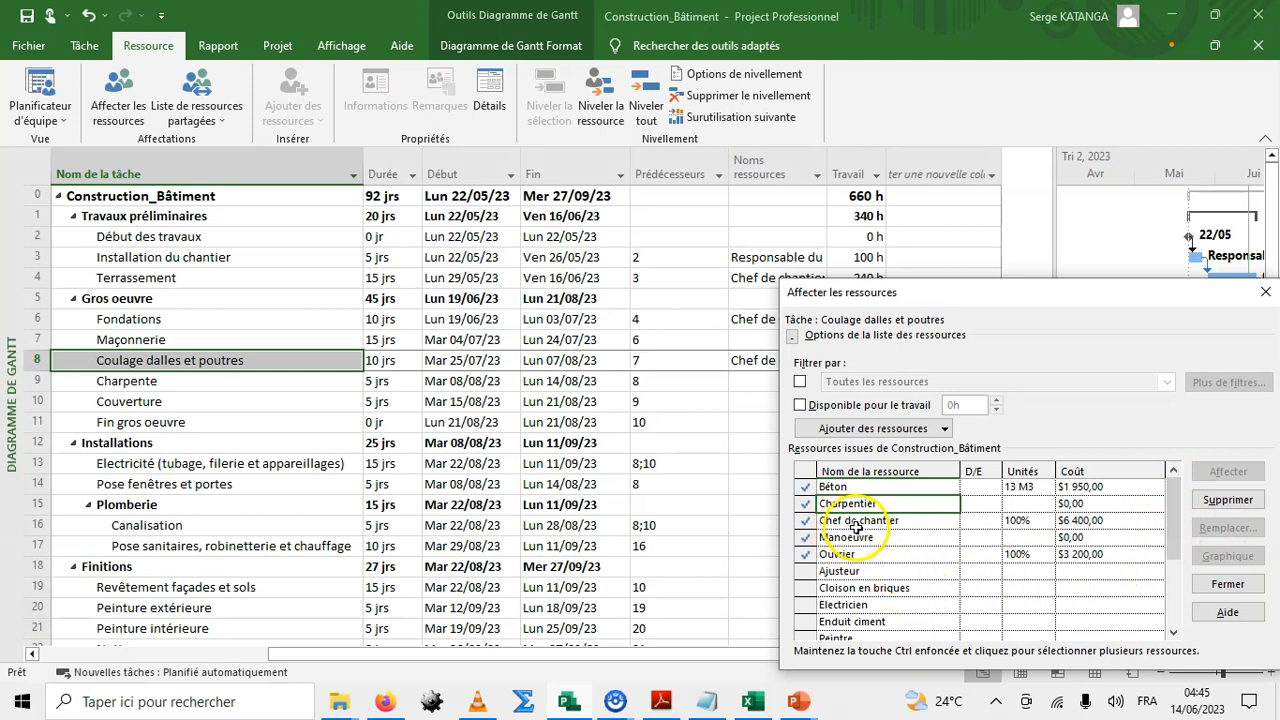
{"action": "left_click", "coordinate": [1226, 500]}
Replace the Ouvrier assignment with Ouvrier through the Replace Resource dialog.
{"action": "left_click", "coordinate": [878, 520]}
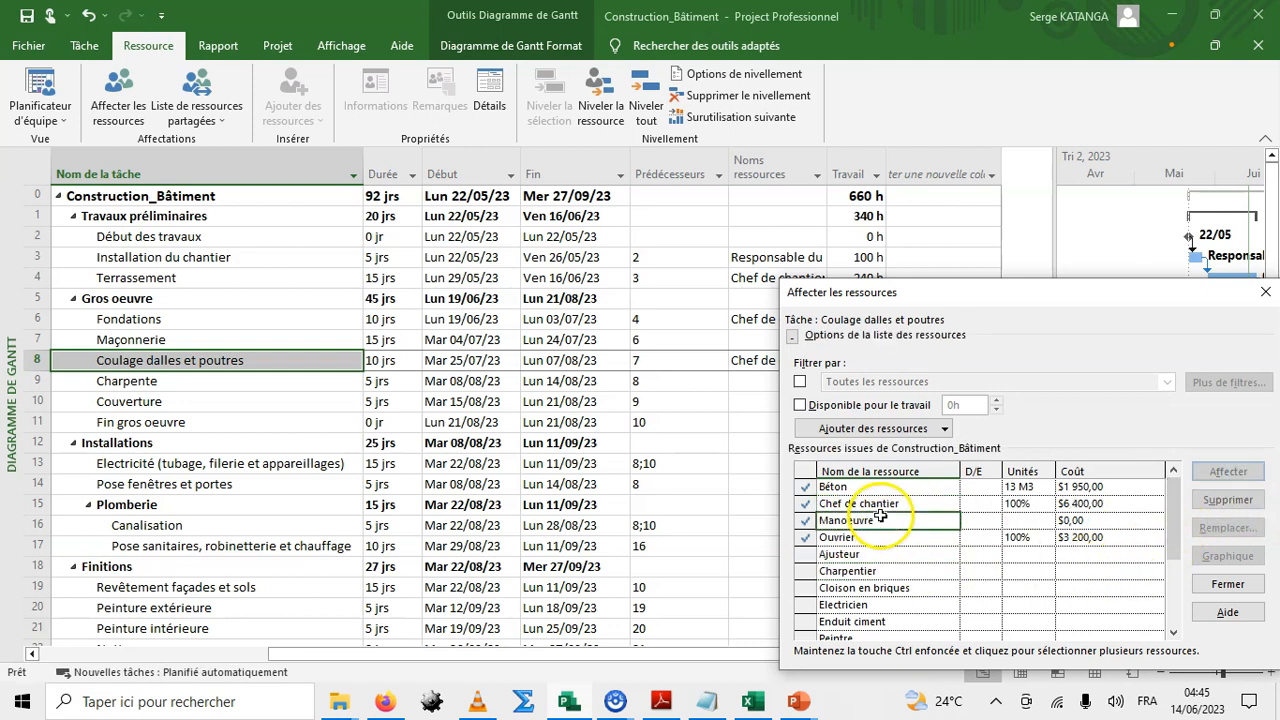
{"action": "left_click", "coordinate": [868, 570]}
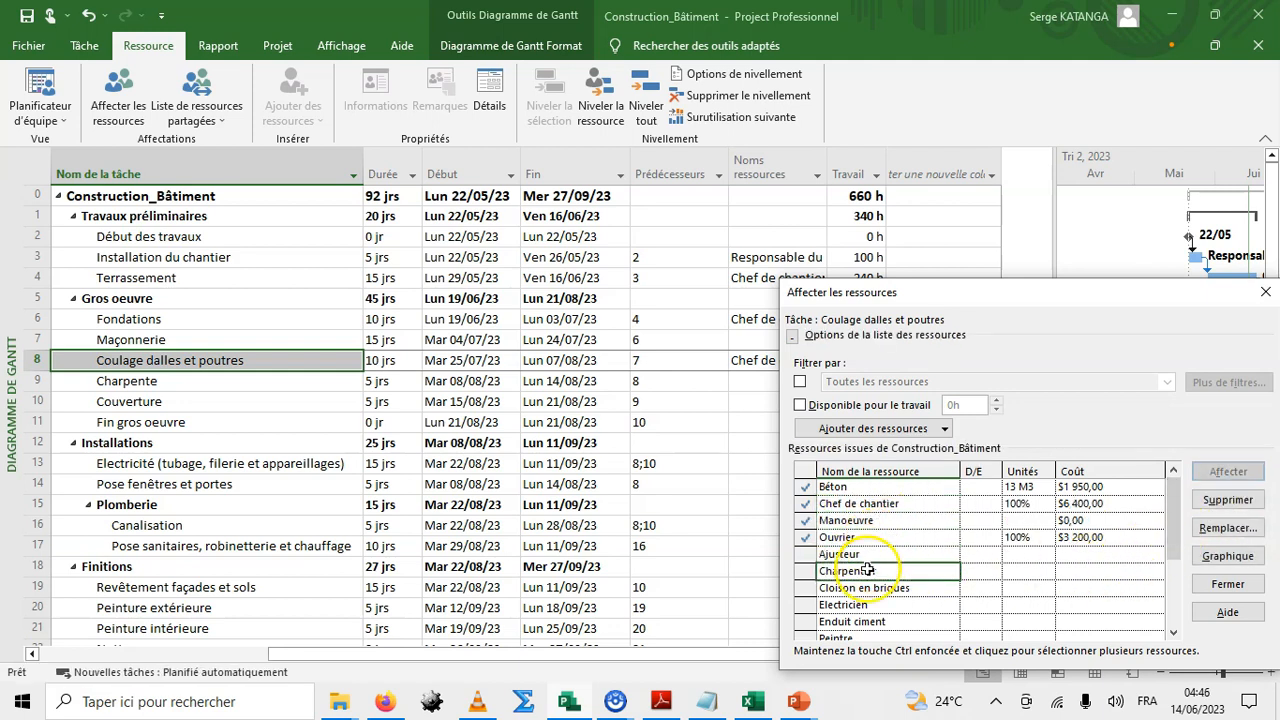
{"action": "left_click", "coordinate": [860, 537]}
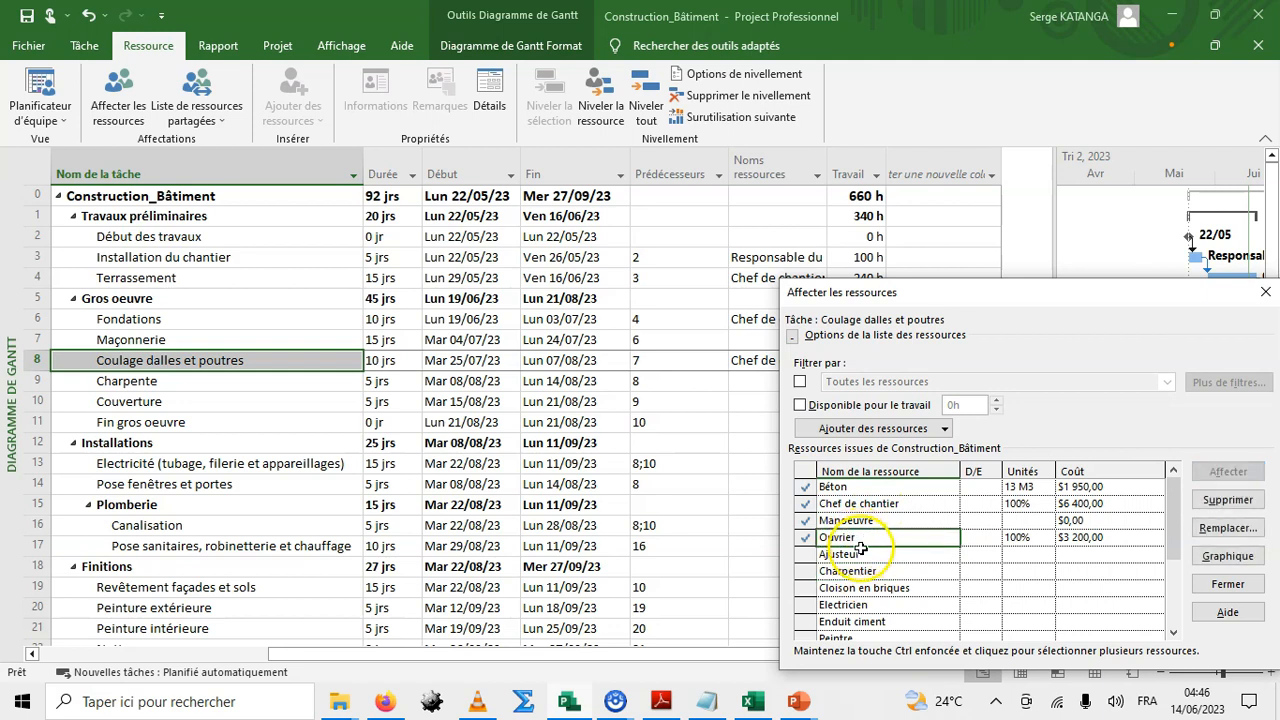
{"action": "left_click", "coordinate": [1224, 538]}
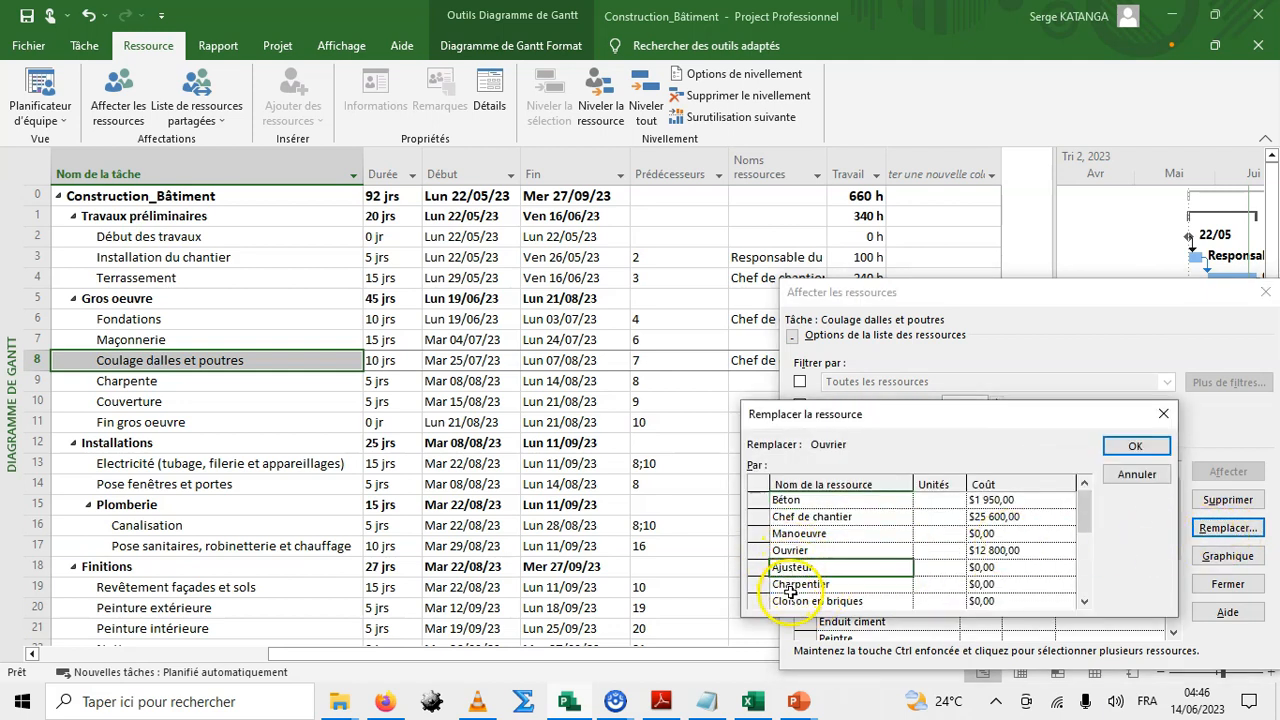
{"action": "left_click", "coordinate": [792, 548]}
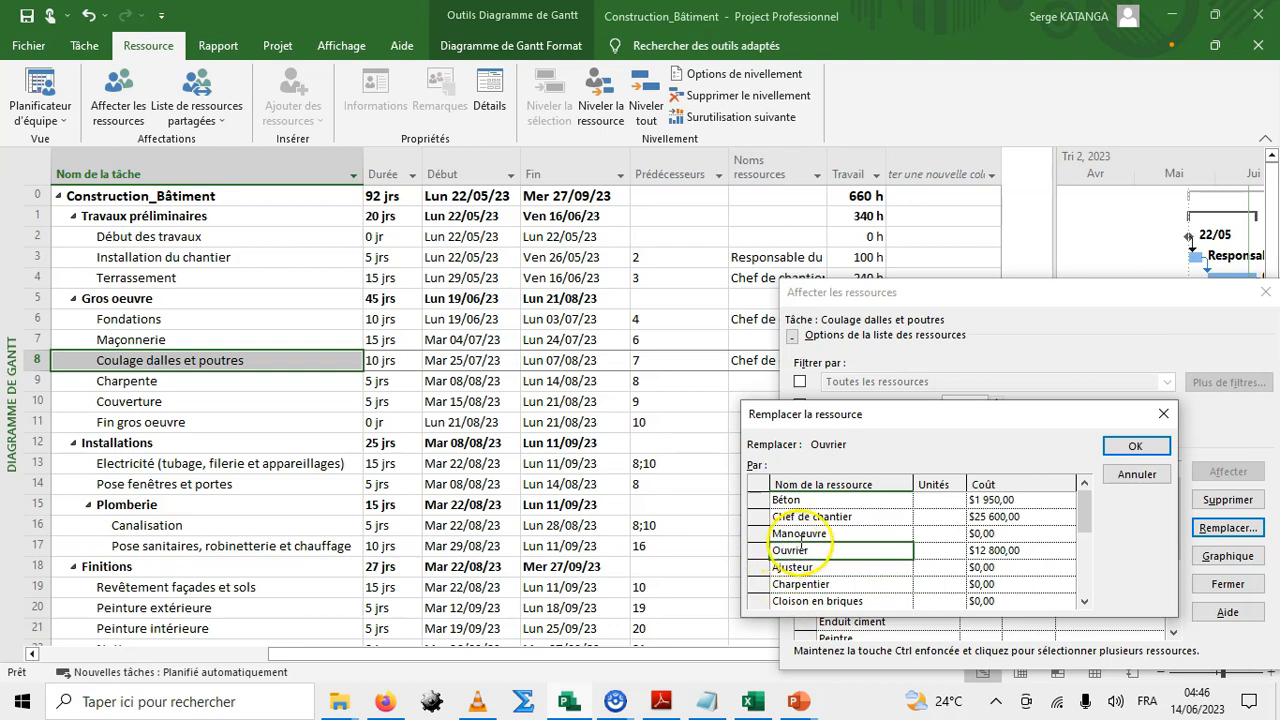
{"action": "left_click", "coordinate": [1140, 448]}
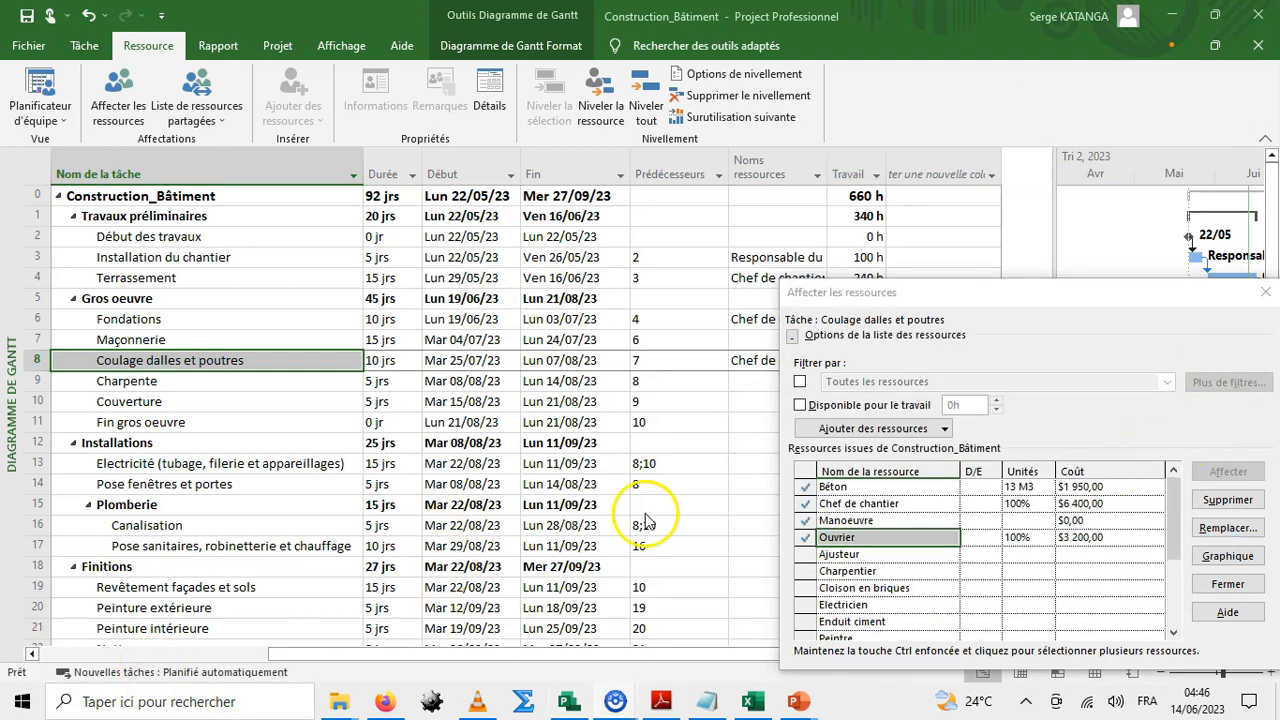
Select the Plomberie task's finish date and close the Assign Resources dialog.
{"action": "left_click", "coordinate": [623, 505]}
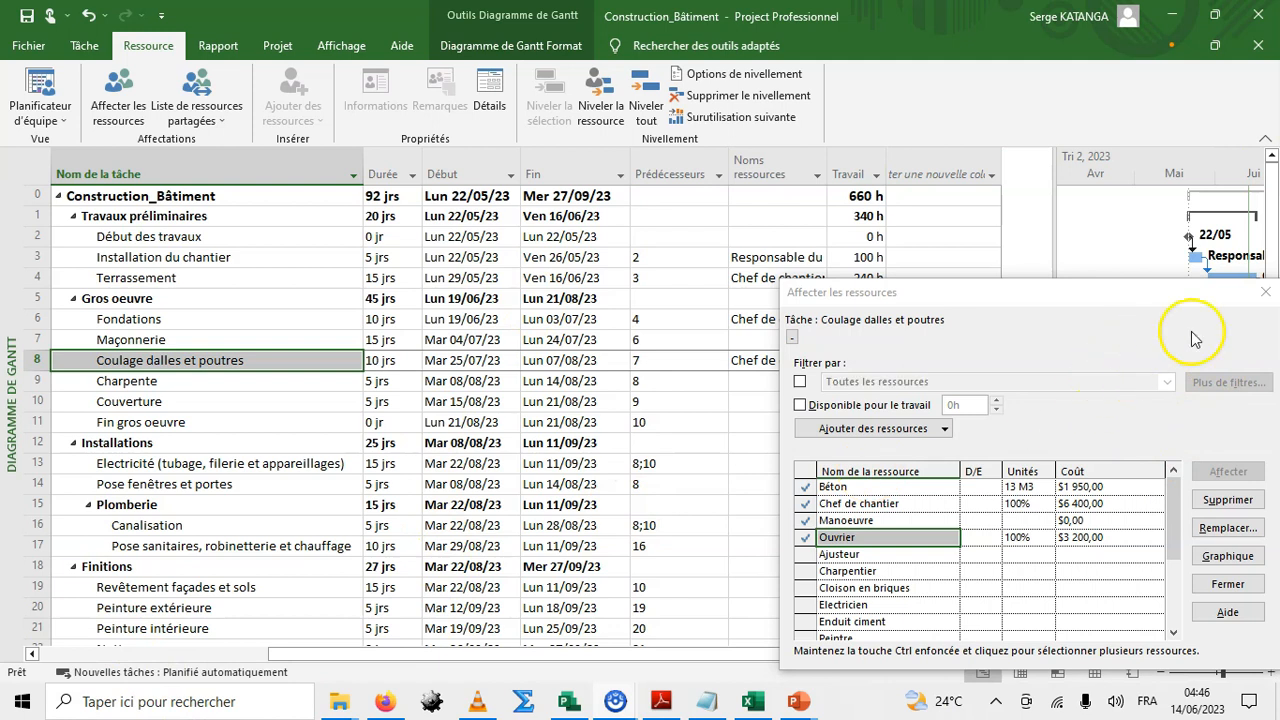
{"action": "left_click", "coordinate": [1267, 295]}
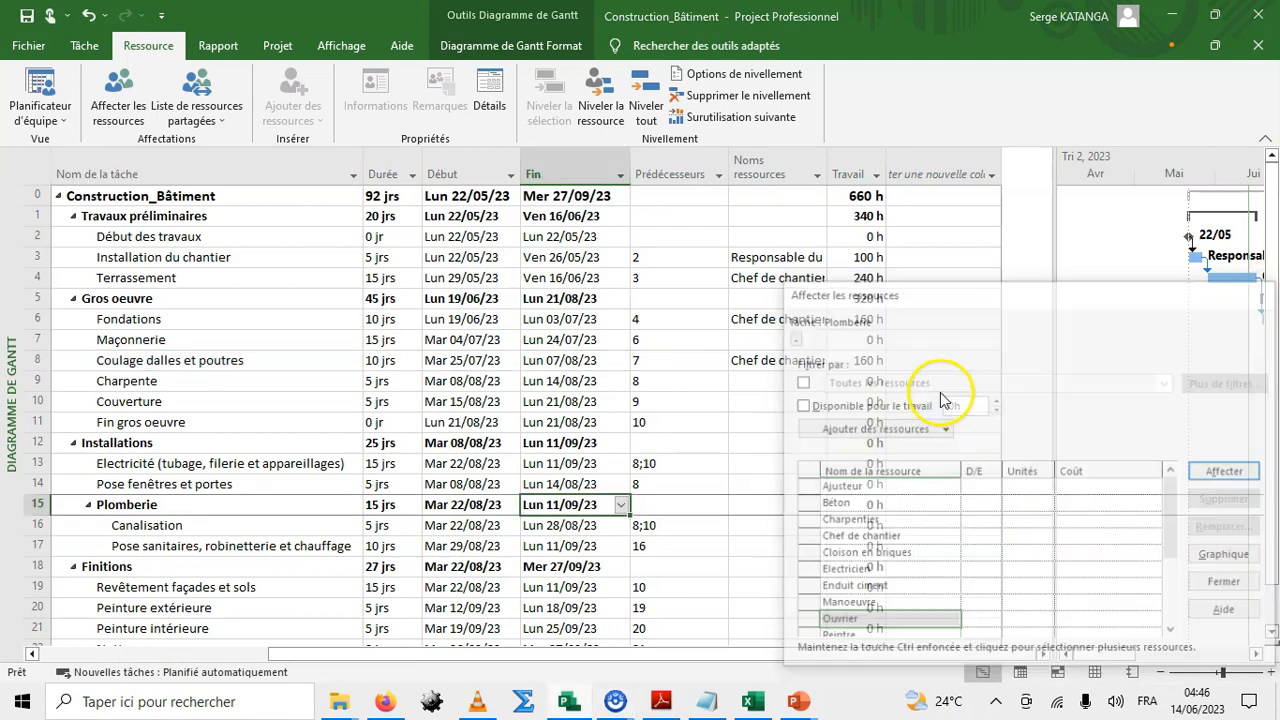